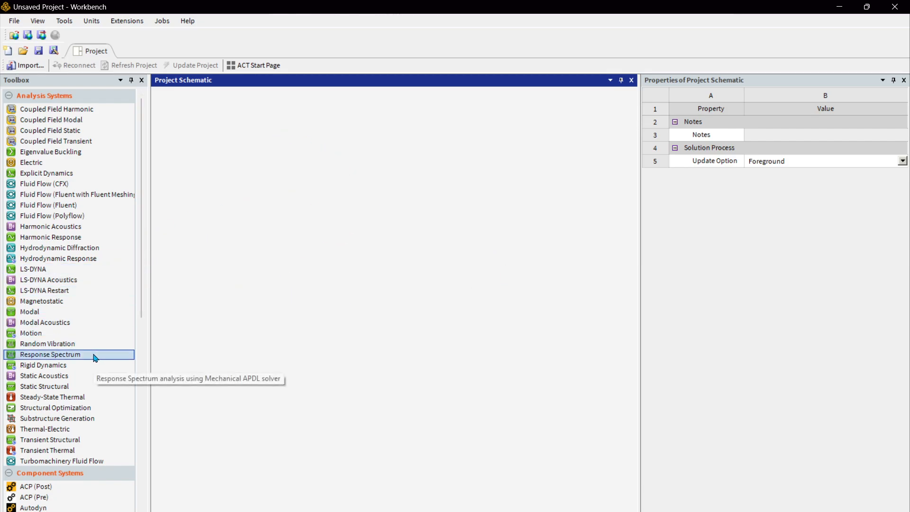
Add a Mesh component system to the project schematic
{"action": "scroll", "coordinate": [95, 343], "scroll_direction": "down", "scroll_amount": 7}
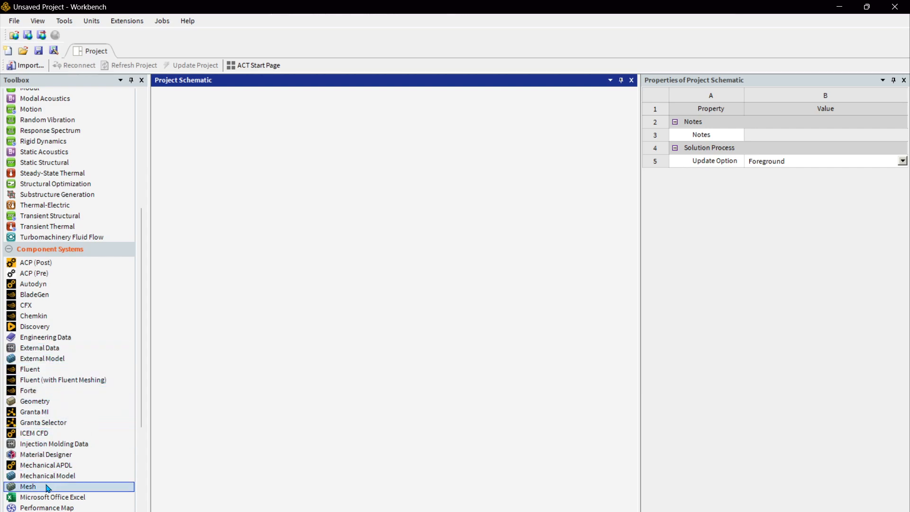
{"action": "left_click_drag", "start_coordinate": [48, 486], "coordinate": [207, 135]}
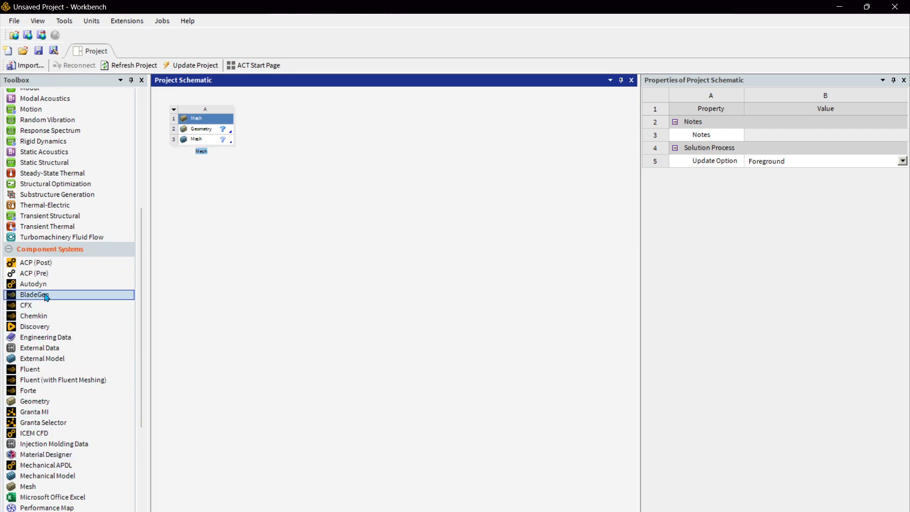
Add a Fluent component system linked to the Mesh system's Mesh cell
{"action": "scroll", "coordinate": [46, 296], "scroll_direction": "up", "scroll_amount": 3}
{"action": "scroll", "coordinate": [45, 294], "scroll_direction": "down", "scroll_amount": 2}
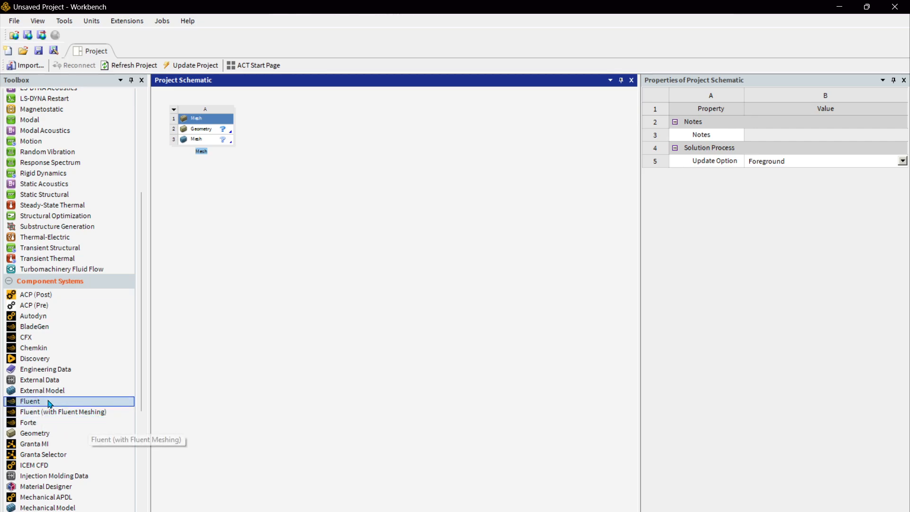
{"action": "left_click_drag", "start_coordinate": [49, 403], "coordinate": [197, 143]}
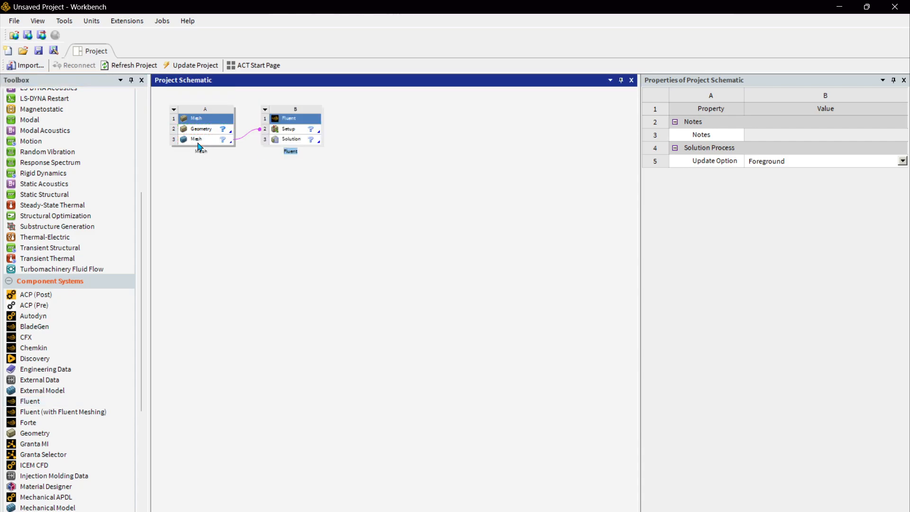
{"action": "left_click", "coordinate": [375, 243]}
{"action": "left_click_drag", "start_coordinate": [51, 401], "coordinate": [45, 419]}
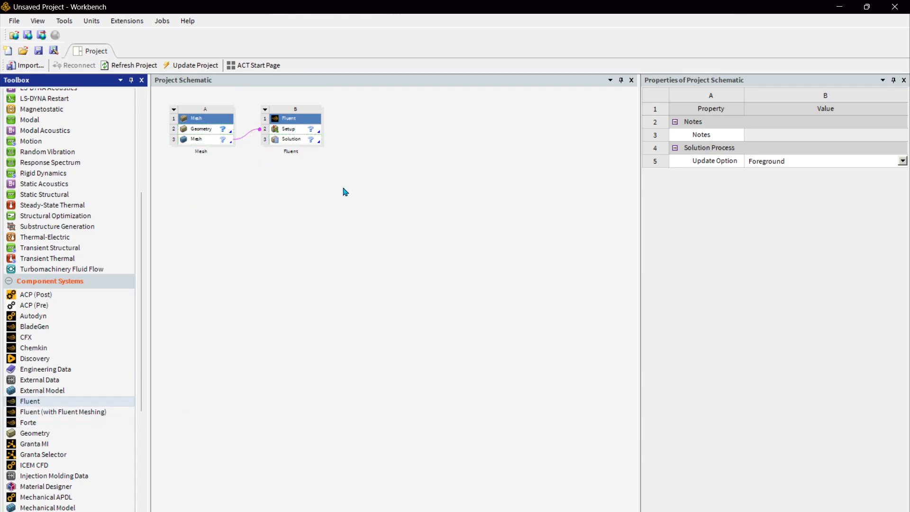
Rename the Fluent system as Inviscid
{"action": "left_click", "coordinate": [294, 117]}
{"action": "left_click", "coordinate": [295, 121]}
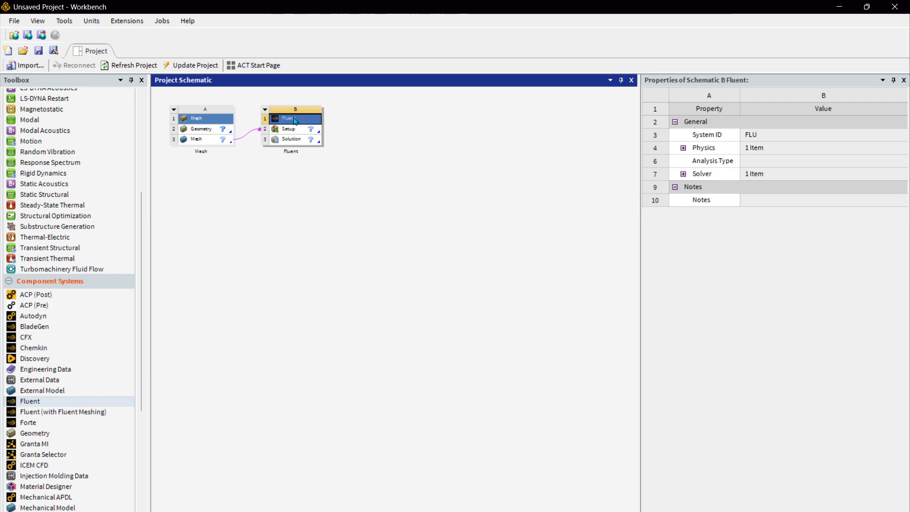
{"action": "right_click", "coordinate": [294, 120]}
{"action": "left_click", "coordinate": [346, 210]}
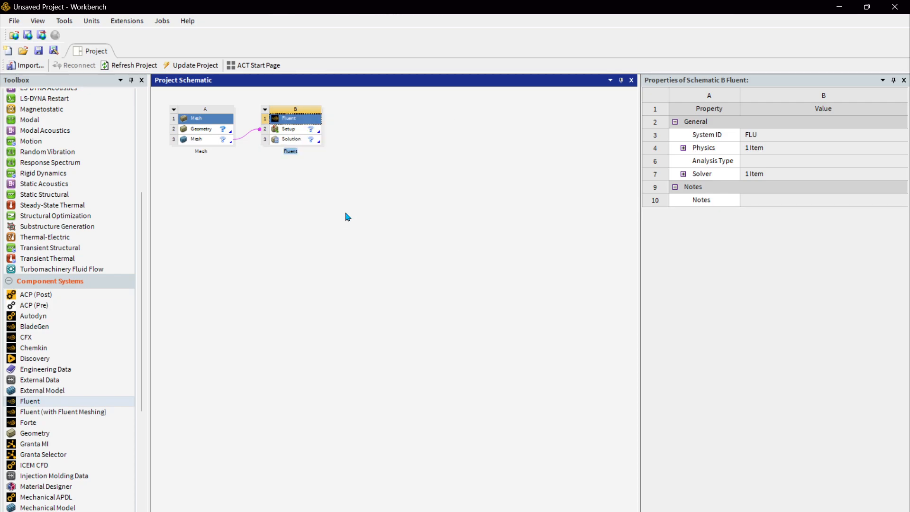
{"action": "type", "text": "Inviscid"}
{"action": "key", "text": "Return"}
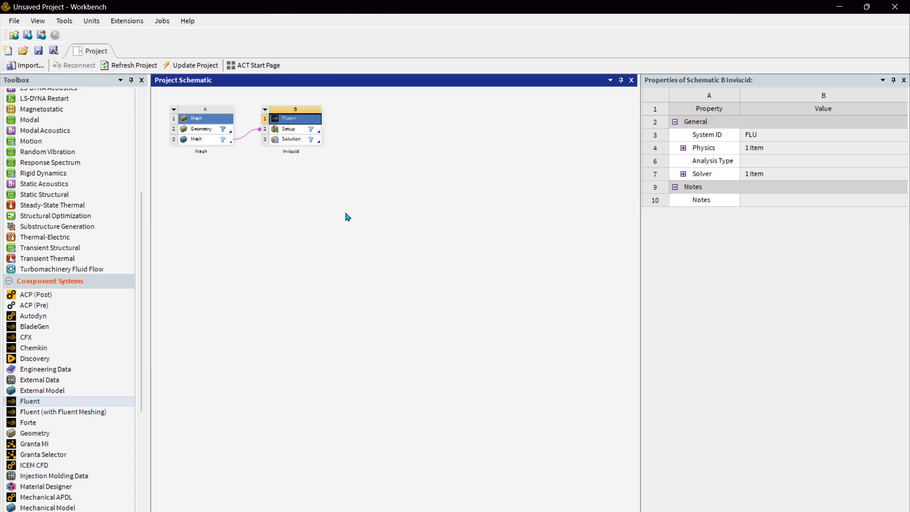
Set the Geometry cell's Analysis Type property to 2D
{"action": "left_click", "coordinate": [385, 232]}
{"action": "left_click", "coordinate": [219, 132]}
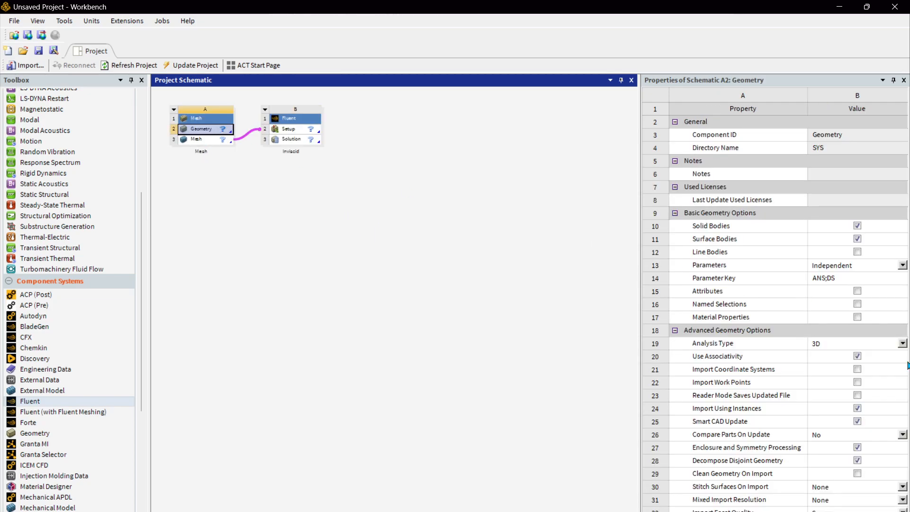
{"action": "left_click", "coordinate": [901, 343]}
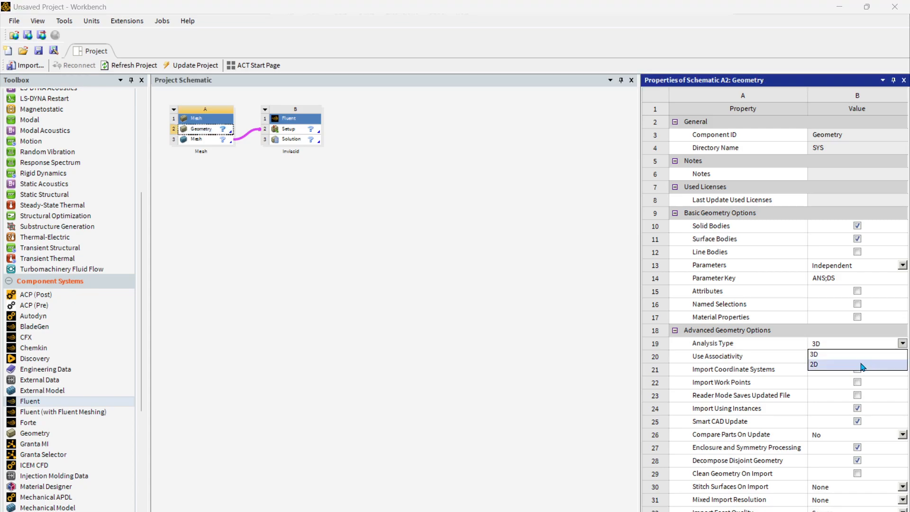
{"action": "left_click", "coordinate": [861, 364]}
{"action": "left_click", "coordinate": [239, 190]}
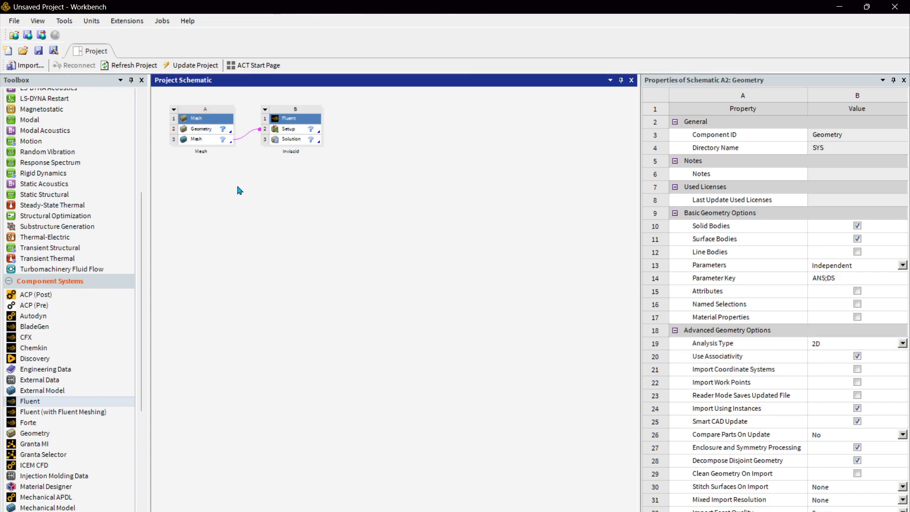
Create a new Discovery geometry from the Geometry cell and maximize its window
{"action": "left_click", "coordinate": [209, 130]}
{"action": "right_click", "coordinate": [209, 131]}
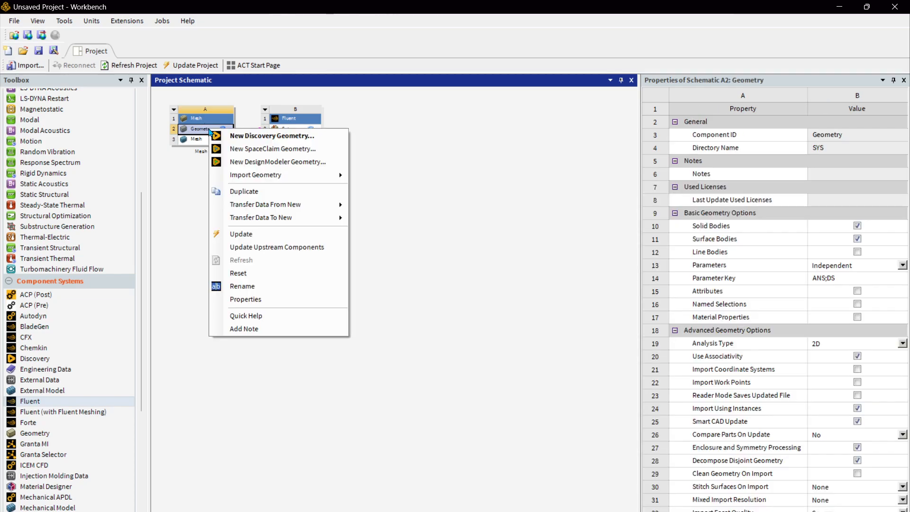
{"action": "left_click", "coordinate": [231, 137]}
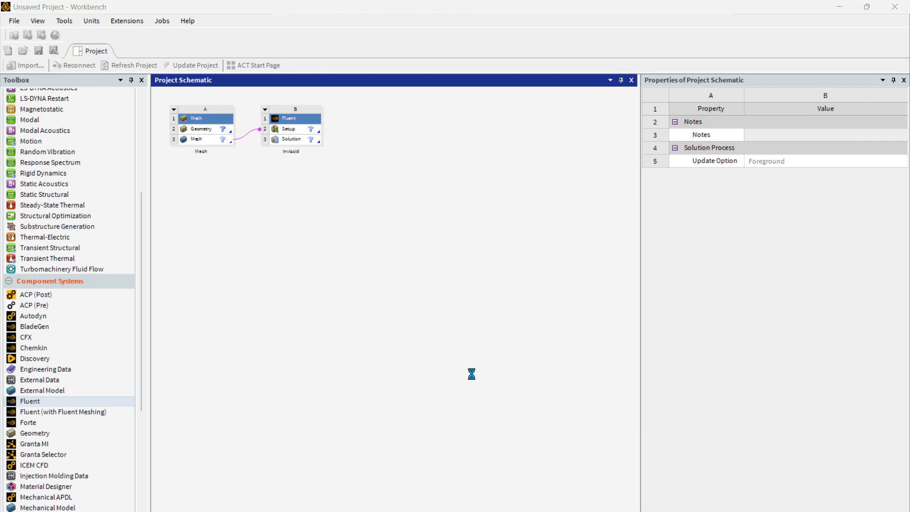
{"action": "key", "text": "super+Tab"}
{"action": "left_click", "coordinate": [563, 335]}
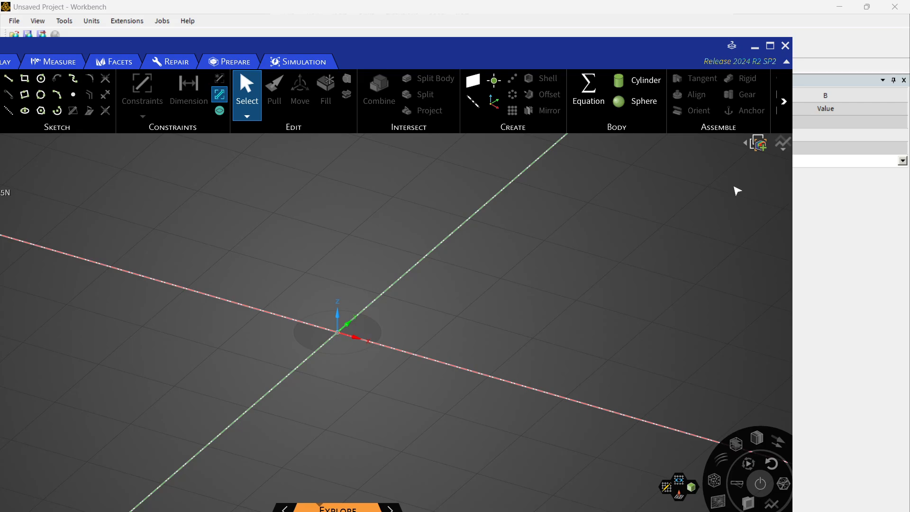
{"action": "left_click", "coordinate": [770, 46]}
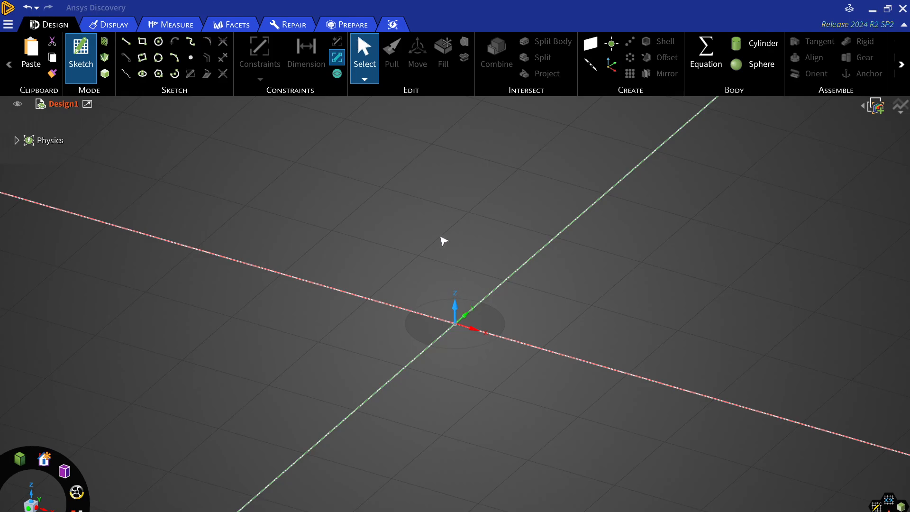
In plan view, sketch a circle centred on the origin, about 6.32 mm in diameter
{"action": "key", "text": "v"}
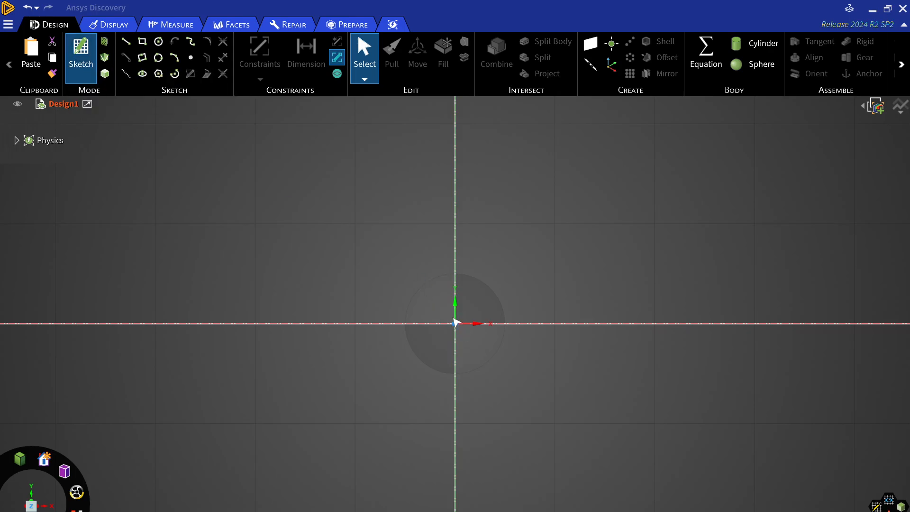
{"action": "left_click", "coordinate": [448, 313]}
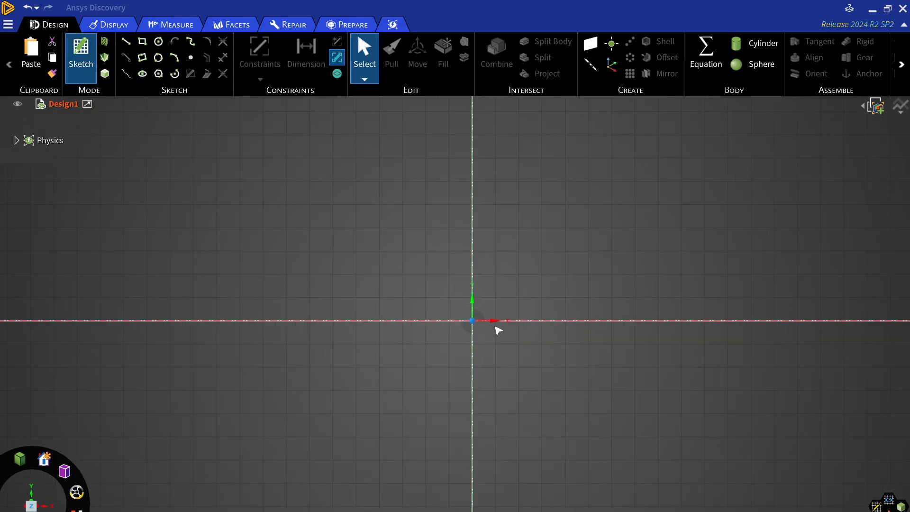
{"action": "left_click", "coordinate": [159, 41]}
{"action": "left_click", "coordinate": [446, 312]}
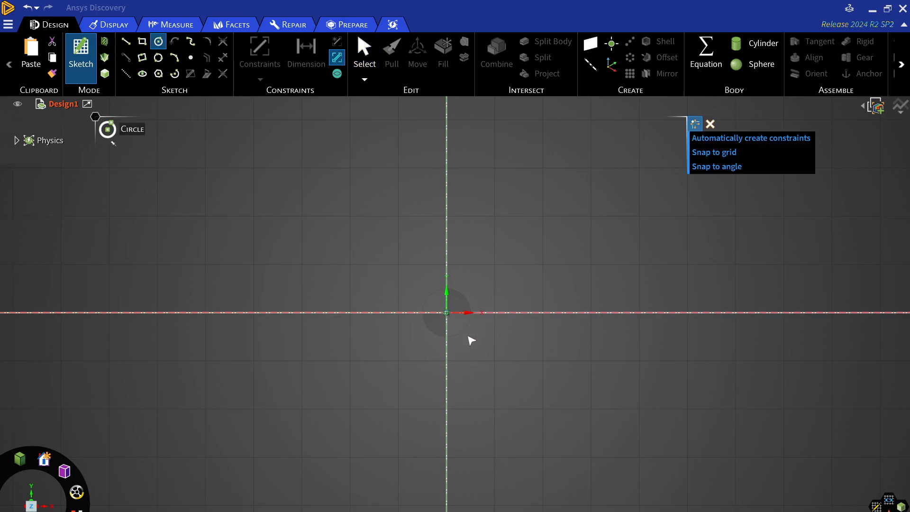
{"action": "left_click", "coordinate": [600, 343]}
Dimension the circle's diameter as 1m
{"action": "scroll", "coordinate": [455, 311], "scroll_direction": "down", "scroll_amount": 6}
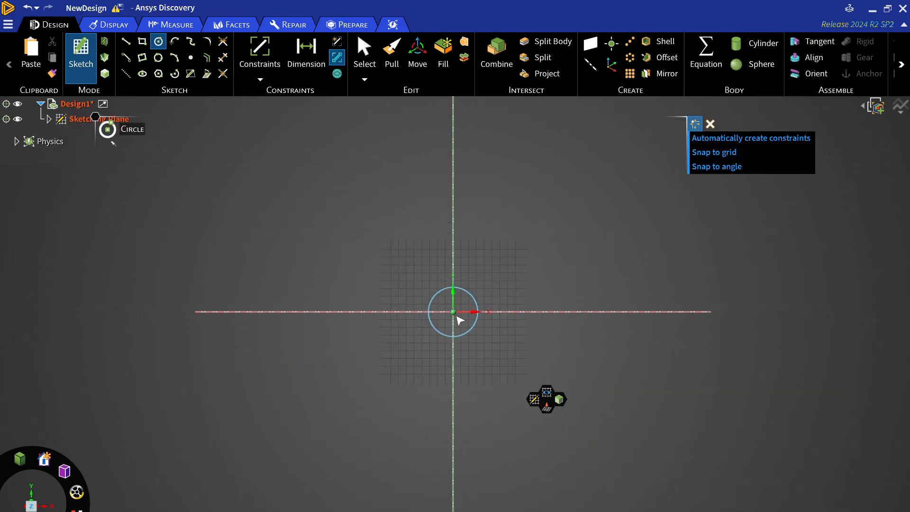
{"action": "scroll", "coordinate": [459, 319], "scroll_direction": "up", "scroll_amount": 5}
{"action": "left_click", "coordinate": [306, 51]}
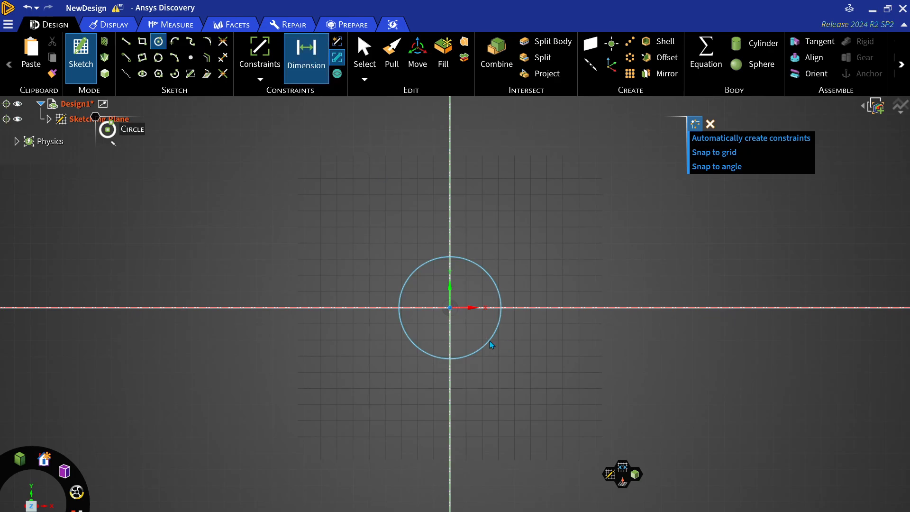
{"action": "left_click", "coordinate": [531, 359]}
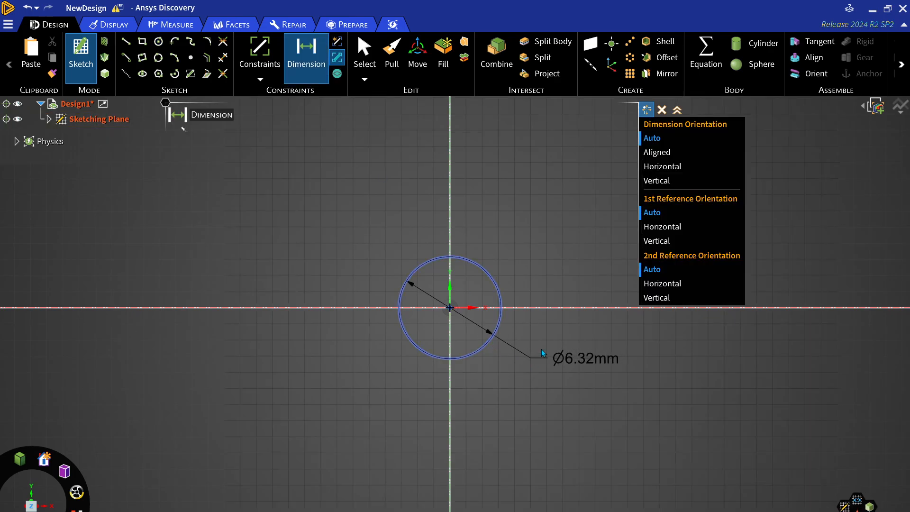
{"action": "left_click", "coordinate": [585, 362]}
{"action": "type", "text": "1m"}
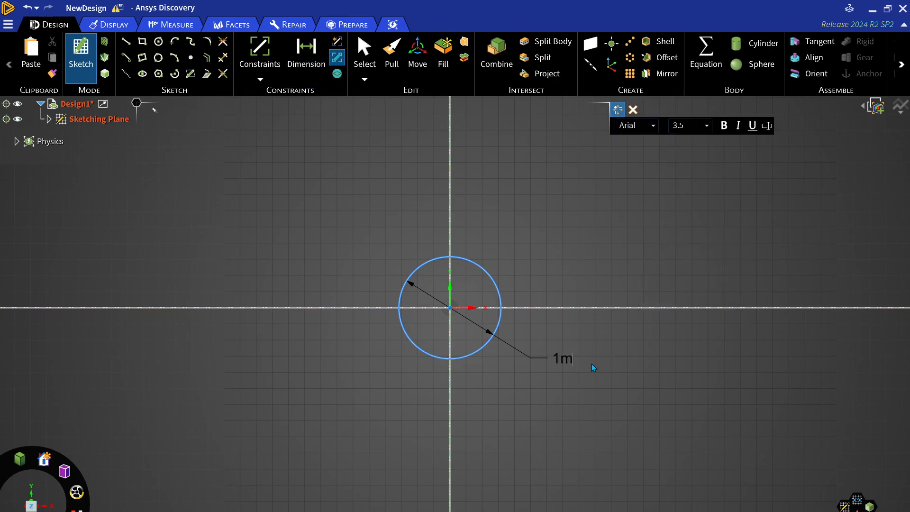
{"action": "key", "text": "Return"}
Sketch a rectangle enclosing the circle, about 2566 mm wide and 1955 mm tall
{"action": "scroll", "coordinate": [468, 338], "scroll_direction": "down", "scroll_amount": 8}
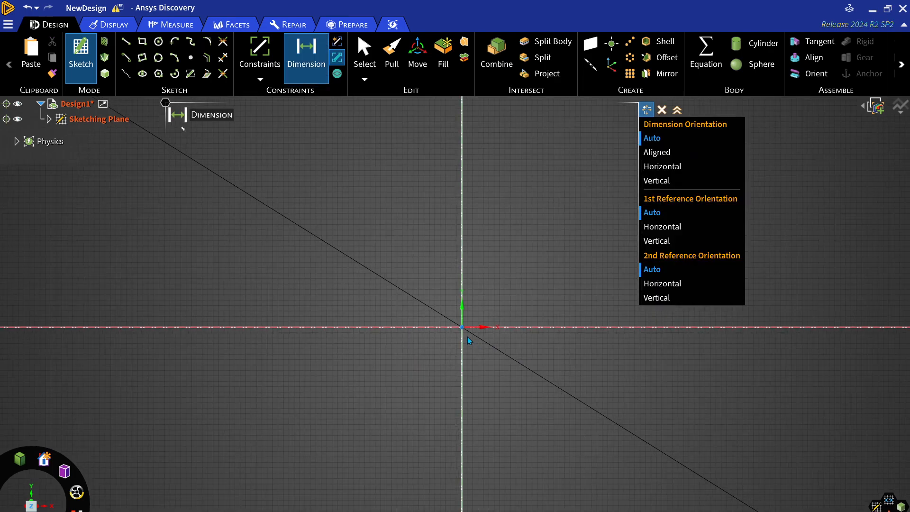
{"action": "scroll", "coordinate": [467, 330], "scroll_direction": "down", "scroll_amount": 10}
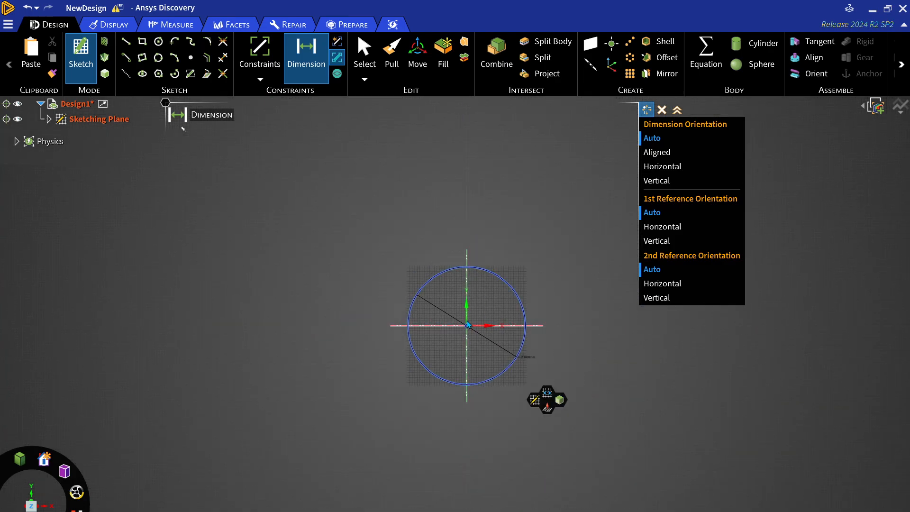
{"action": "scroll", "coordinate": [467, 358], "scroll_direction": "up", "scroll_amount": 2}
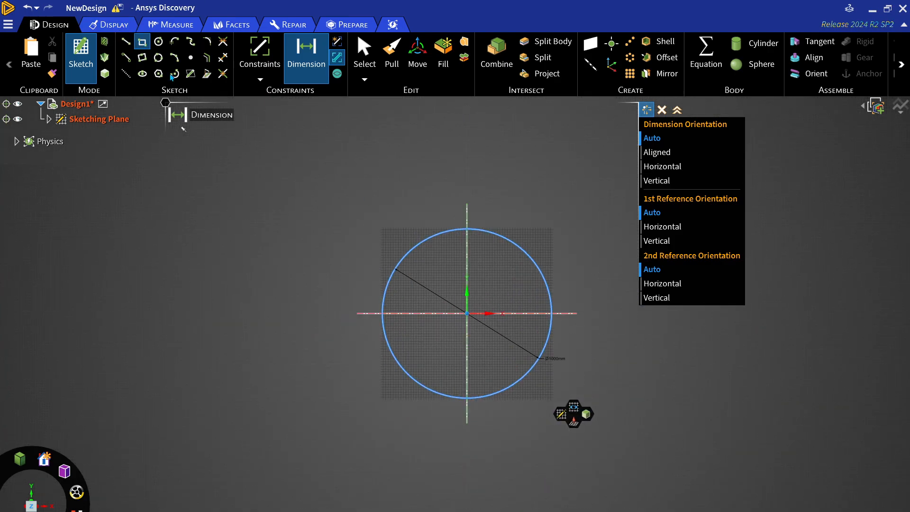
{"action": "left_click", "coordinate": [142, 42]}
{"action": "left_click", "coordinate": [278, 150]}
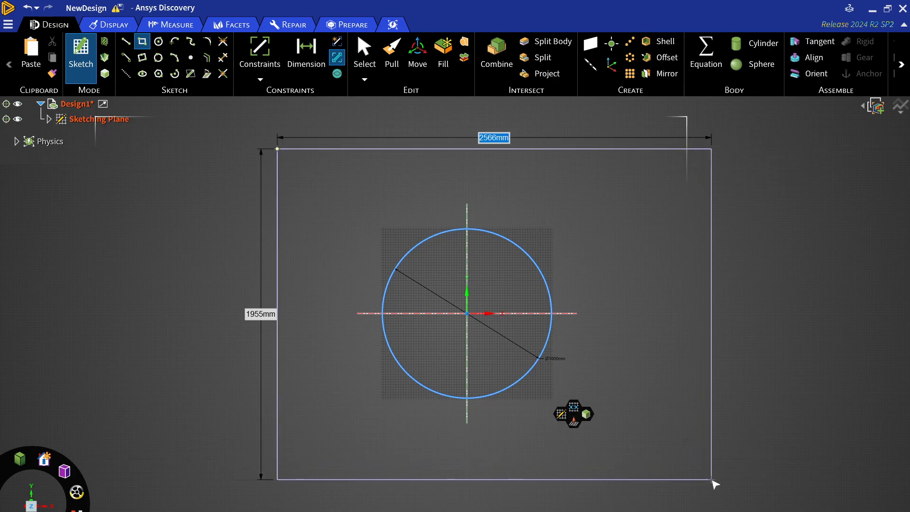
{"action": "left_click", "coordinate": [710, 479]}
Dimension the rectangle's height and width
{"action": "left_click", "coordinate": [306, 62]}
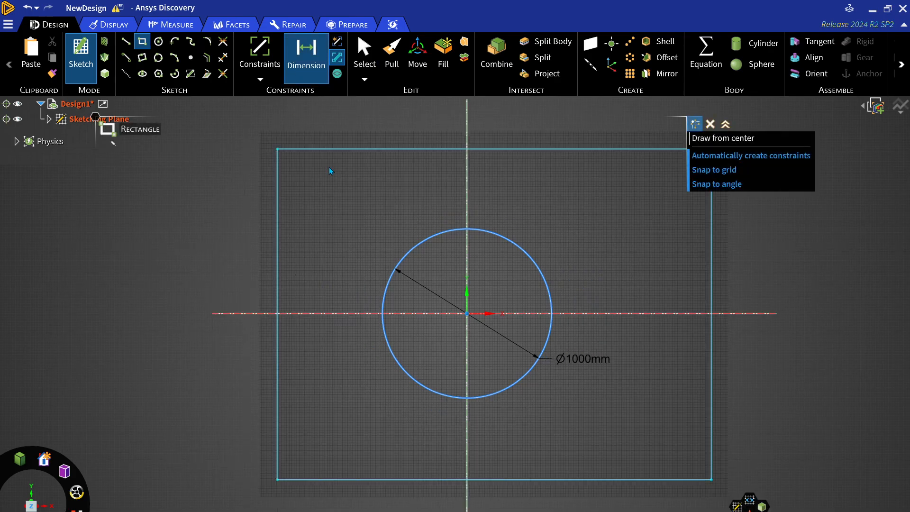
{"action": "scroll", "coordinate": [365, 301], "scroll_direction": "down", "scroll_amount": 5}
{"action": "scroll", "coordinate": [330, 316], "scroll_direction": "up", "scroll_amount": 1}
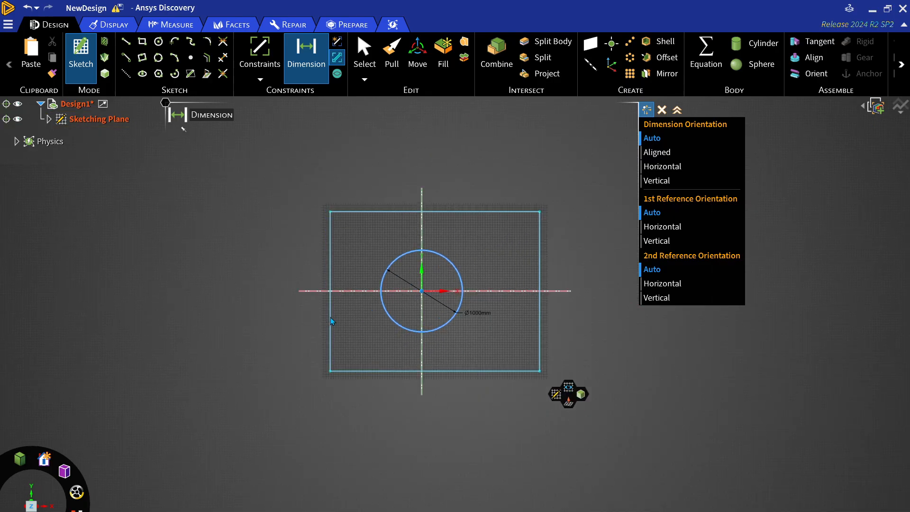
{"action": "left_click", "coordinate": [331, 317]}
{"action": "left_click", "coordinate": [366, 371]}
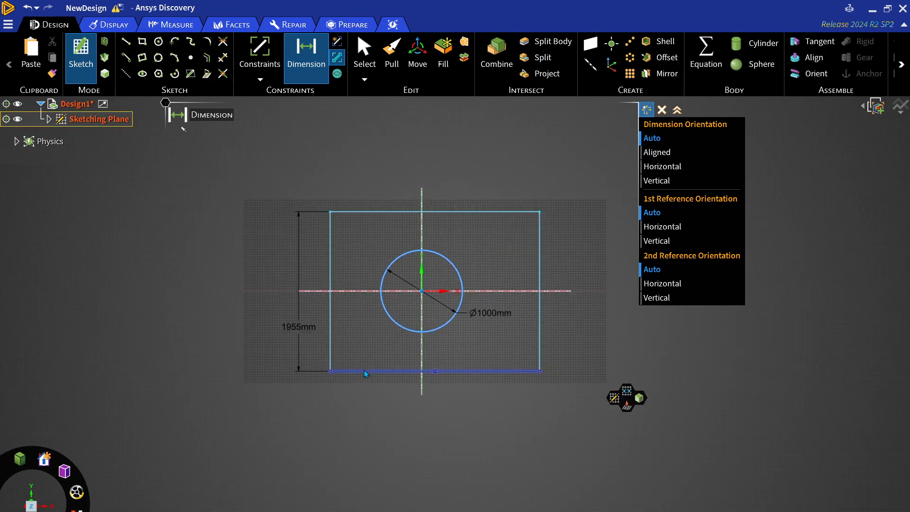
{"action": "left_click", "coordinate": [364, 406]}
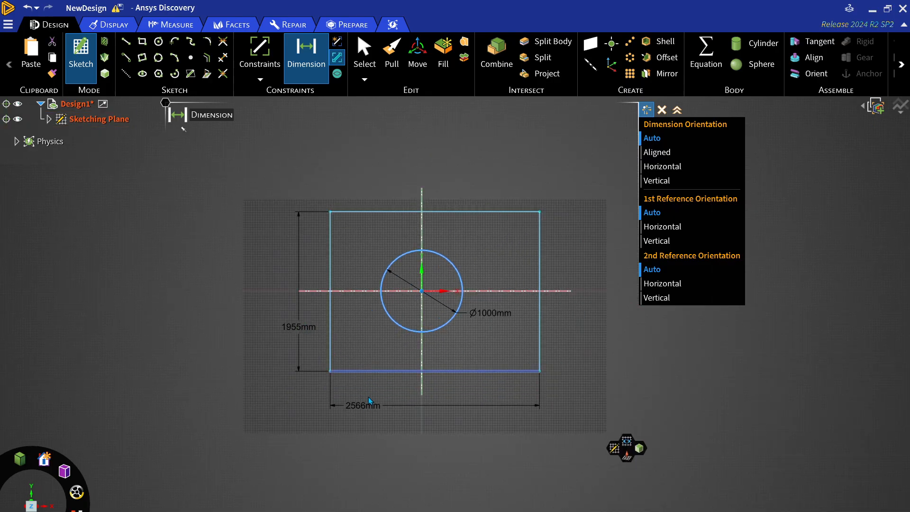
Dimension the circle centre's distances from the rectangle's left edge and bottom edge
{"action": "left_click", "coordinate": [330, 345]}
{"action": "left_click", "coordinate": [423, 355]}
{"action": "left_click", "coordinate": [391, 354]}
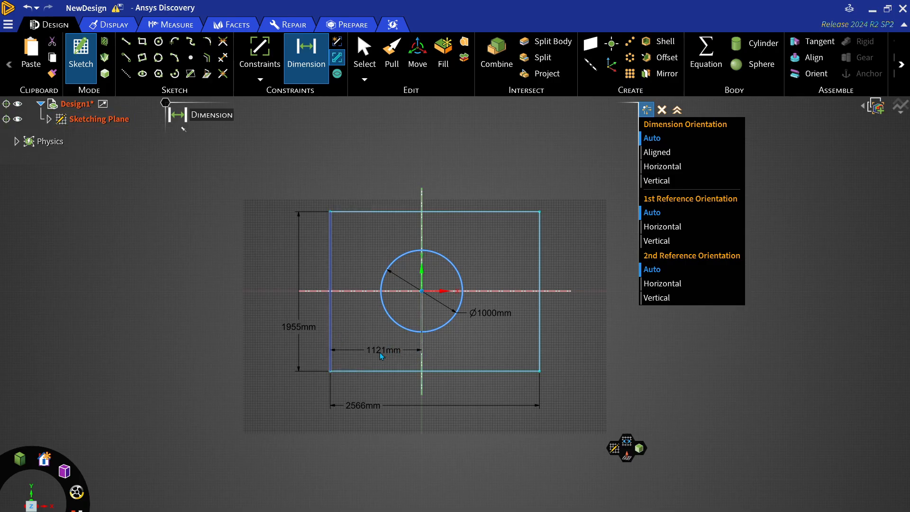
{"action": "left_click", "coordinate": [356, 295]}
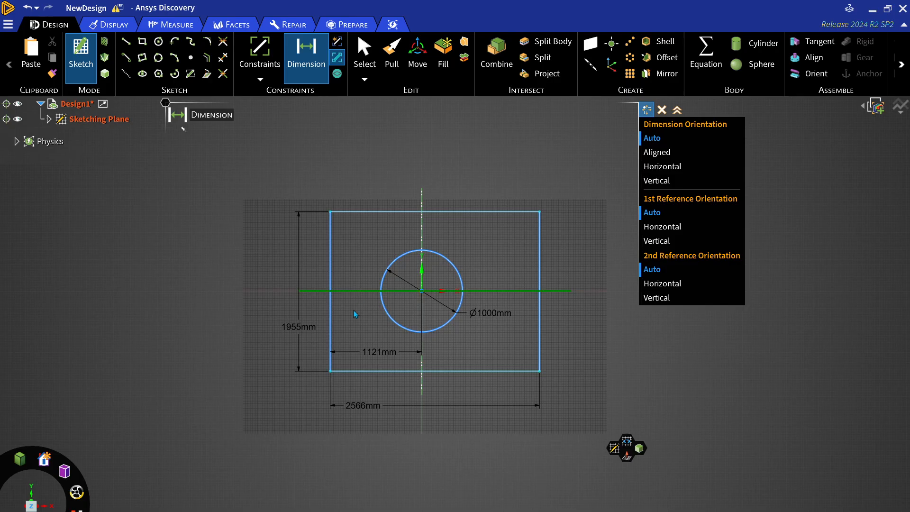
{"action": "left_click", "coordinate": [351, 374]}
{"action": "left_click", "coordinate": [351, 376]}
{"action": "key", "text": "Escape"}
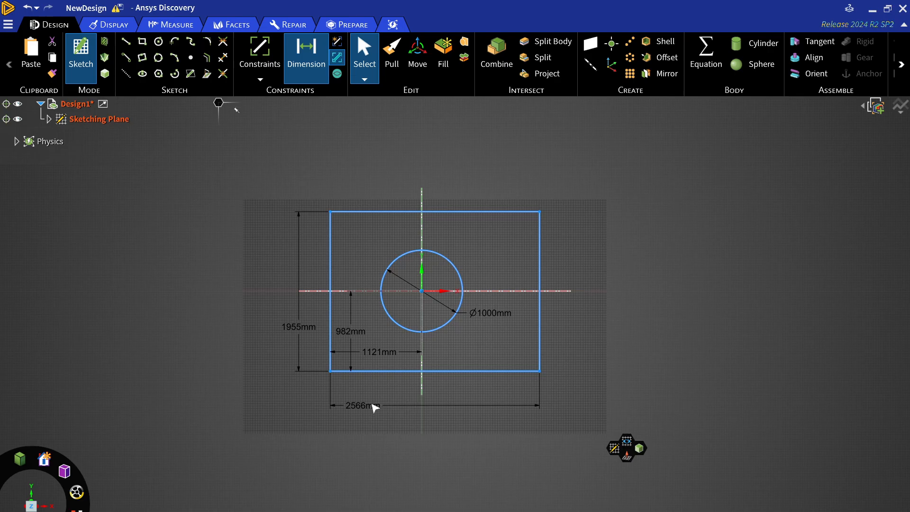
Set the rectangle's width dimension to 15000 mm
{"action": "double_click", "coordinate": [374, 407]}
{"action": "type", "text": "15000"}
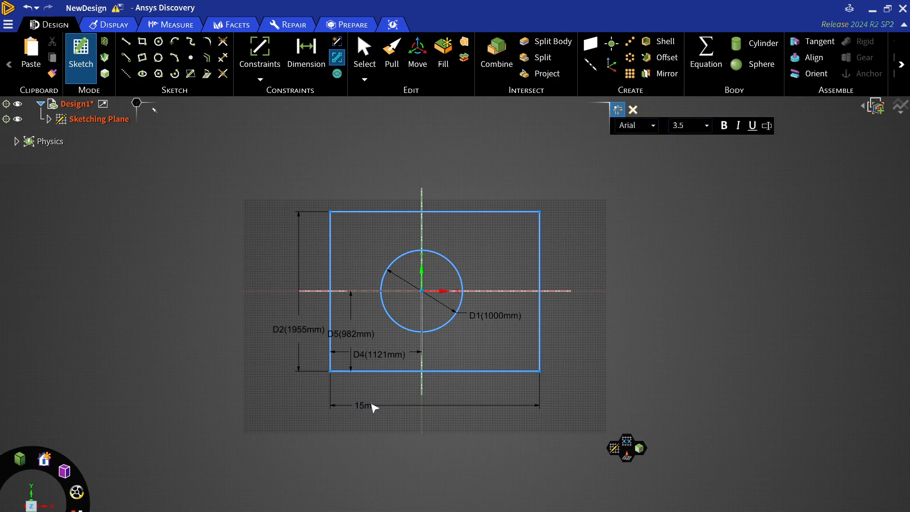
{"action": "key", "text": "Return"}
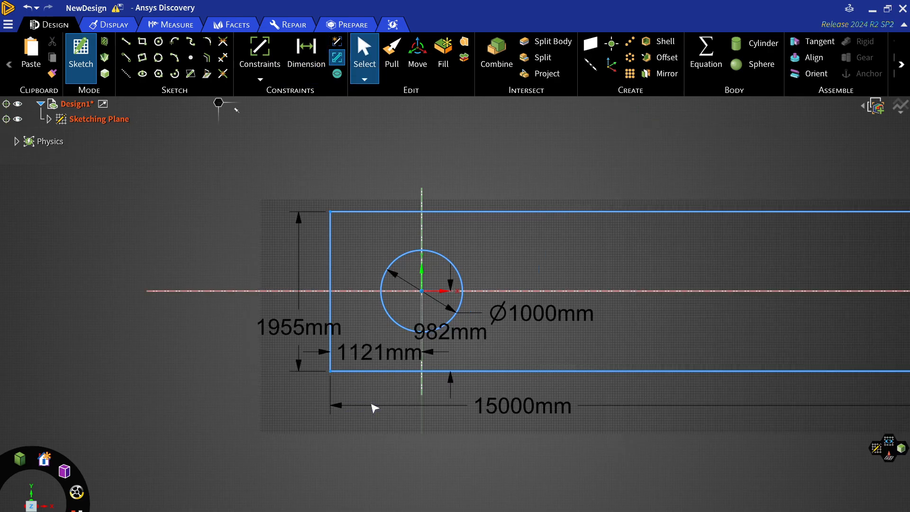
Set the rectangle's height dimension to 15000 mm
{"action": "double_click", "coordinate": [297, 328]}
{"action": "type", "text": "15000"}
{"action": "key", "text": "Return"}
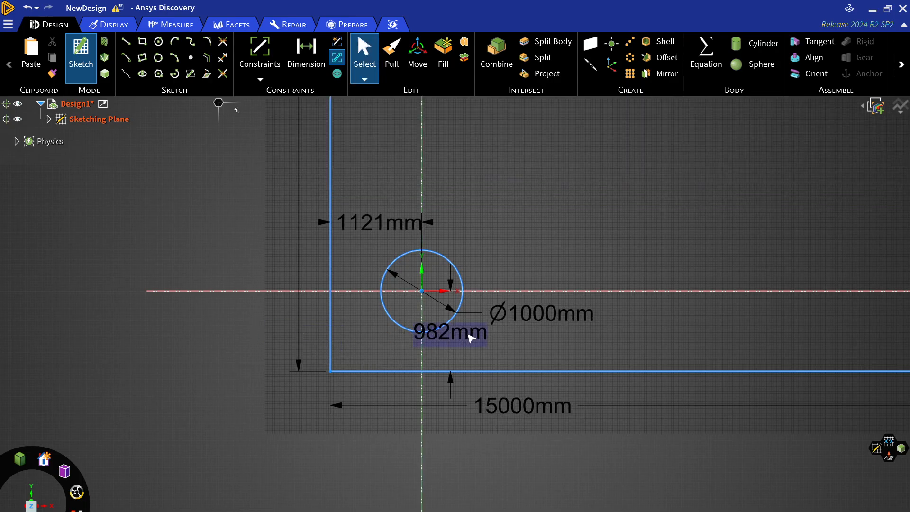
Set the circle centre's distance from the rectangle's bottom edge to 7.5 m
{"action": "double_click", "coordinate": [450, 332]}
{"action": "type", "text": "7.5m"}
{"action": "key", "text": "Return"}
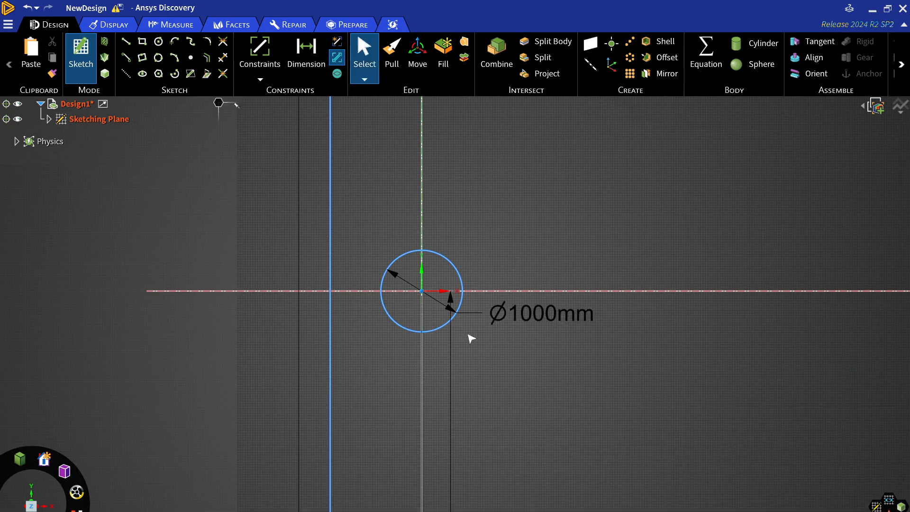
Set the circle centre's distance from the rectangle's left edge to 7.5 m
{"action": "scroll", "coordinate": [433, 310], "scroll_direction": "down", "scroll_amount": 5}
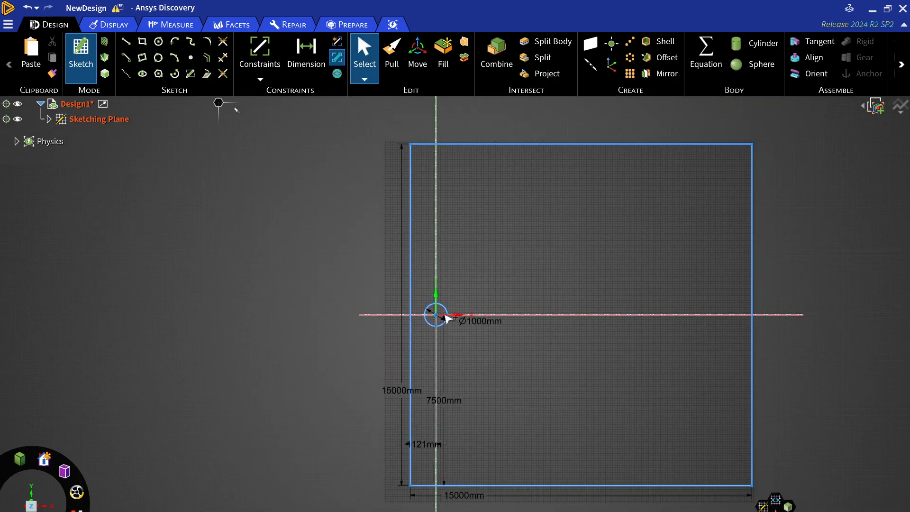
{"action": "double_click", "coordinate": [425, 443]}
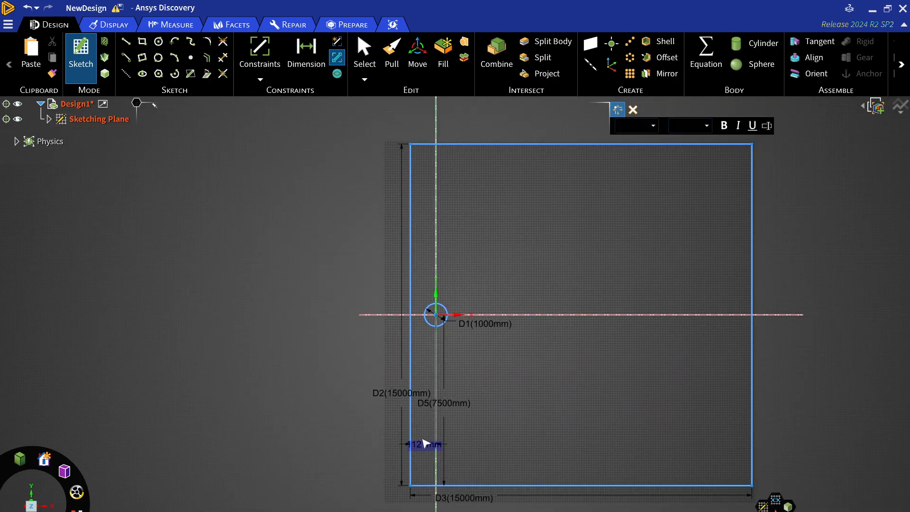
{"action": "type", "text": "7.5m"}
{"action": "key", "text": "Return"}
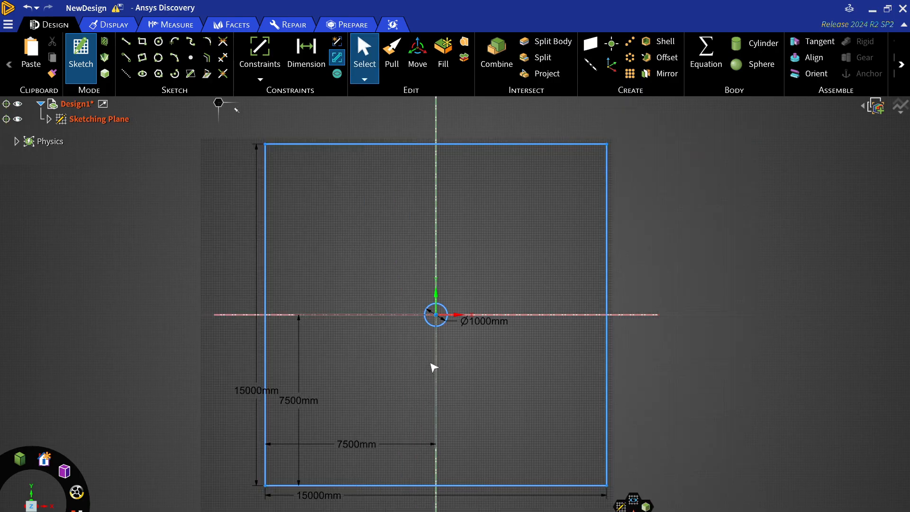
Set the rectangle's width dimension to 20000 mm
{"action": "scroll", "coordinate": [432, 365], "scroll_direction": "down", "scroll_amount": 3}
{"action": "scroll", "coordinate": [436, 363], "scroll_direction": "up", "scroll_amount": 2}
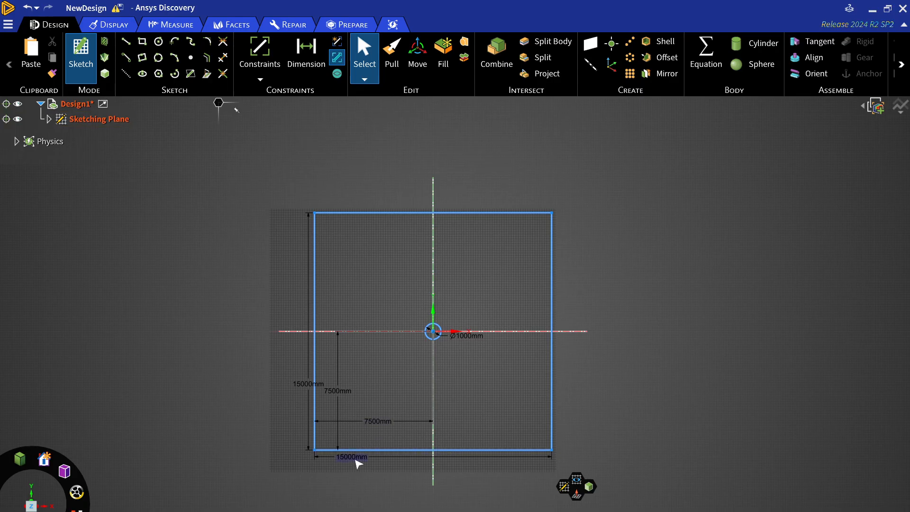
{"action": "double_click", "coordinate": [352, 456]}
{"action": "type", "text": "20000"}
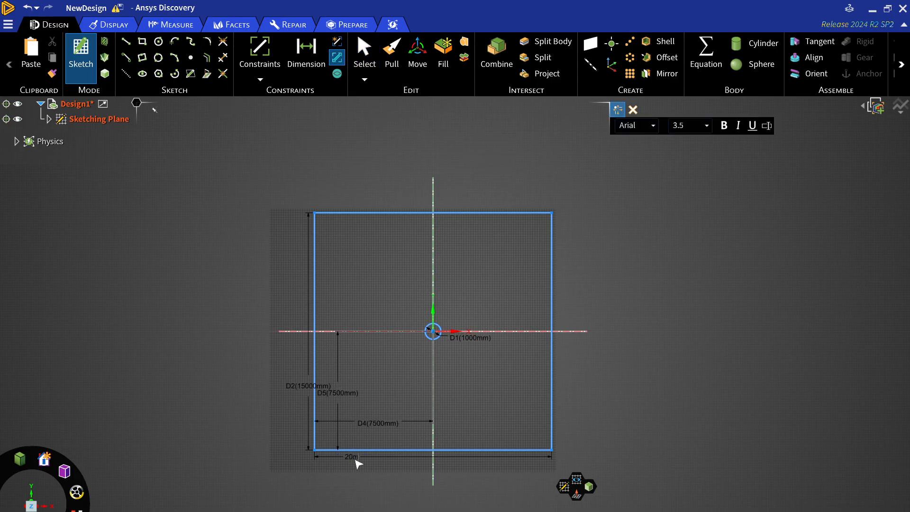
{"action": "type", "text": "m"}
{"action": "key", "text": "Return"}
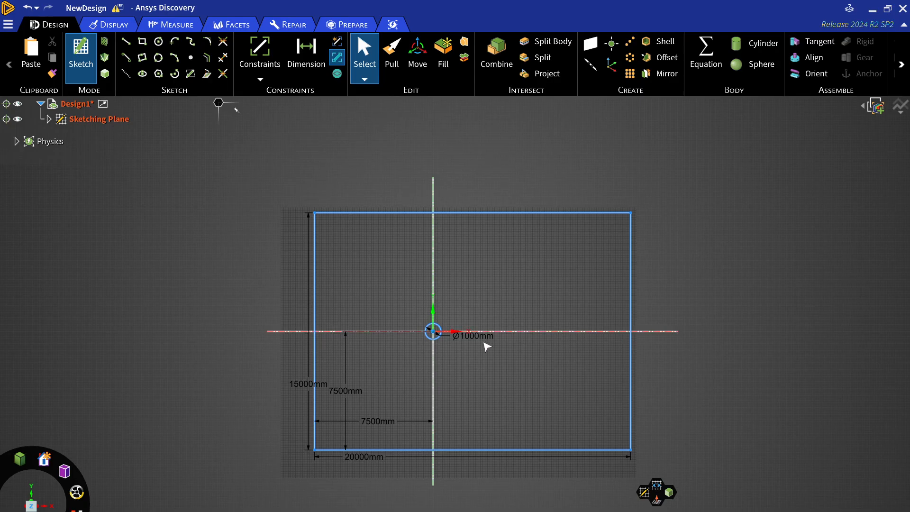
Finish the sketch to turn the rectangle and circle into a surface body
{"action": "scroll", "coordinate": [412, 348], "scroll_direction": "down", "scroll_amount": 5}
{"action": "scroll", "coordinate": [417, 348], "scroll_direction": "up", "scroll_amount": 5}
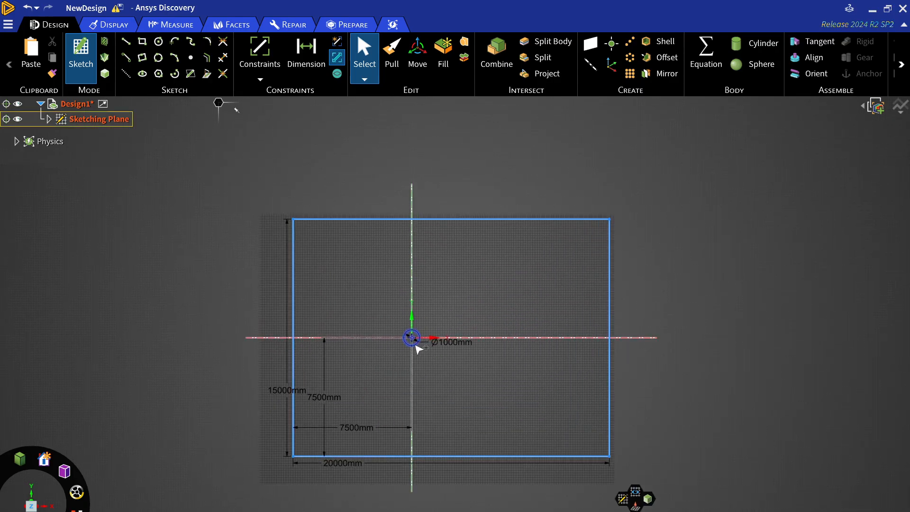
{"action": "scroll", "coordinate": [417, 345], "scroll_direction": "up", "scroll_amount": 3}
{"action": "scroll", "coordinate": [432, 312], "scroll_direction": "down", "scroll_amount": 3}
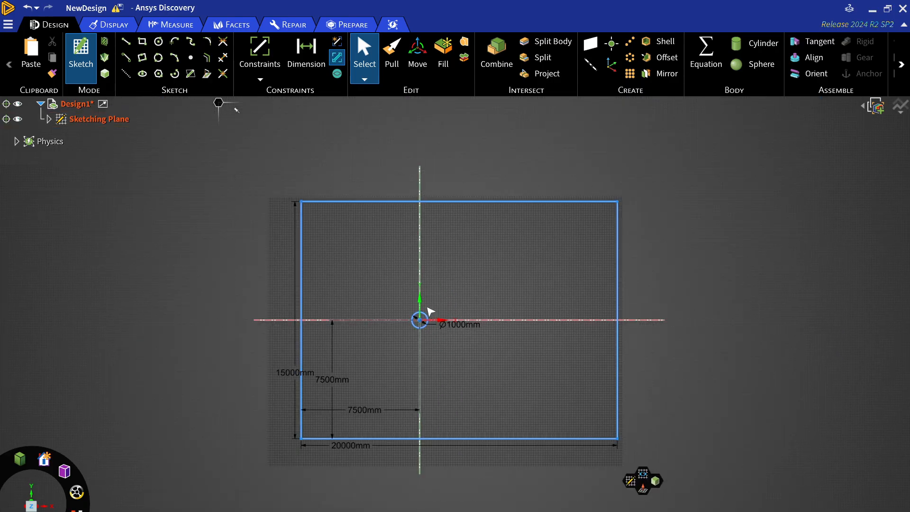
{"action": "scroll", "coordinate": [430, 311], "scroll_direction": "up", "scroll_amount": 1}
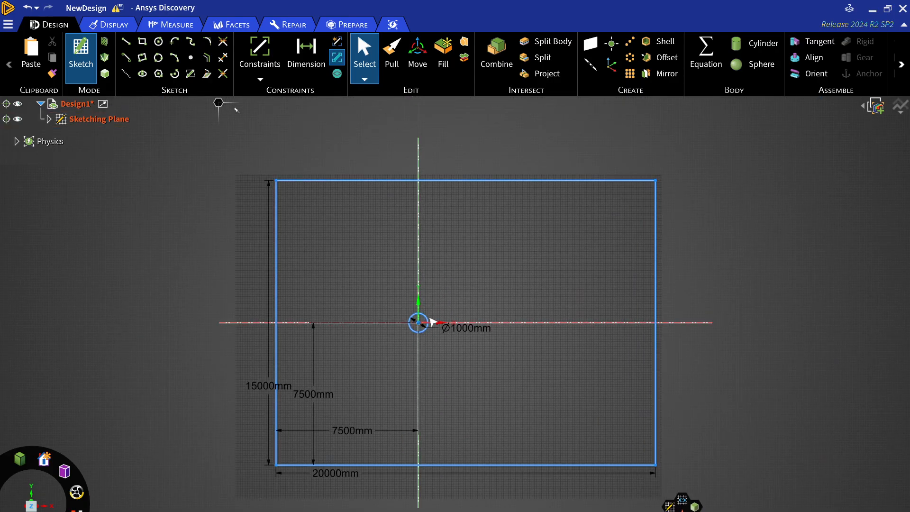
{"action": "left_click", "coordinate": [105, 73]}
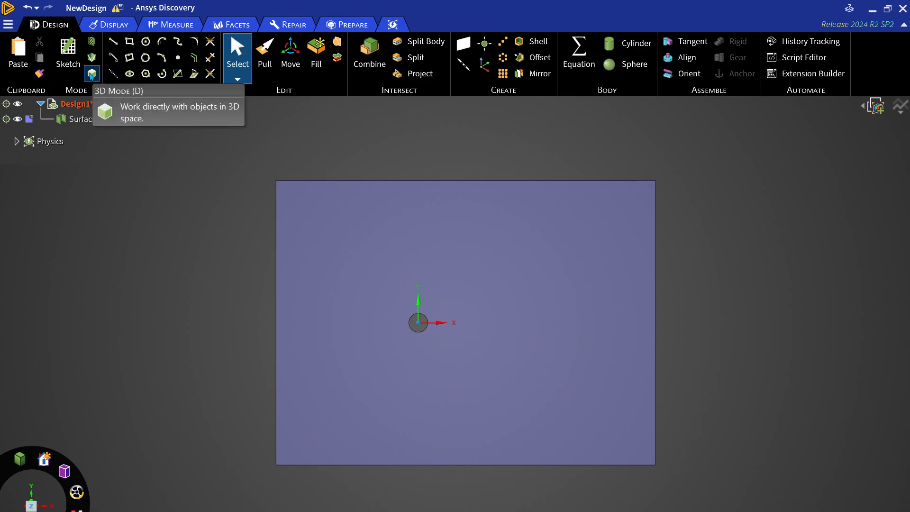
Create a named selection called inlet from the domain's left edge
{"action": "left_click", "coordinate": [277, 392]}
{"action": "key", "text": "ctrl+g"}
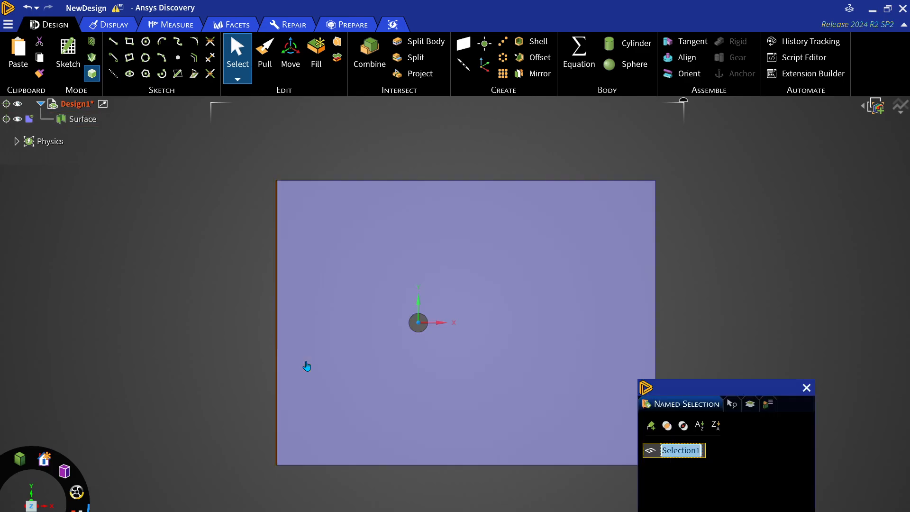
{"action": "type", "text": "inlet"}
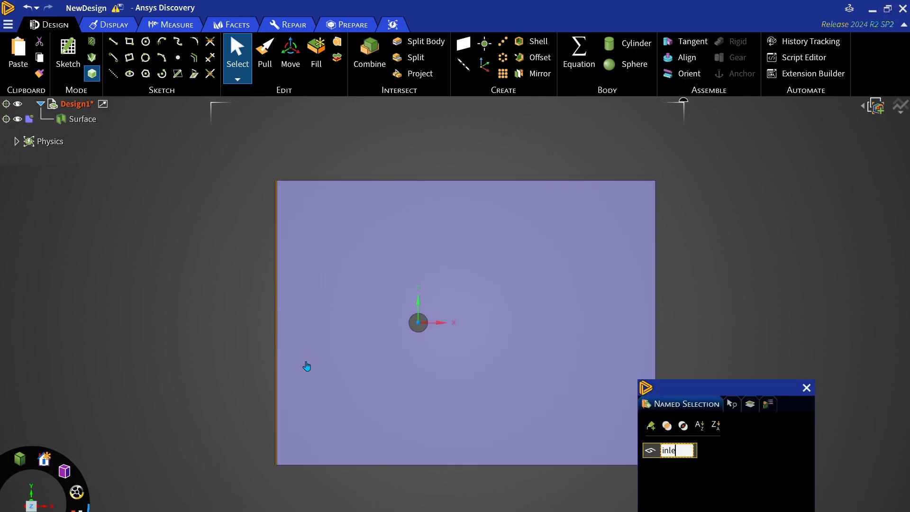
{"action": "key", "text": "Return"}
{"action": "left_click", "coordinate": [807, 388]}
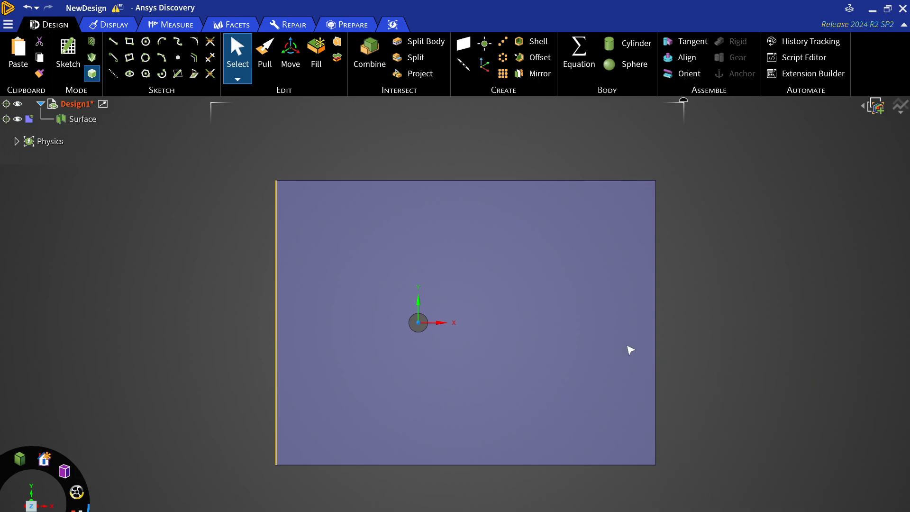
Create a named selection called outlet from the domain's right edge
{"action": "left_click", "coordinate": [656, 341]}
{"action": "key", "text": "ctrl+g"}
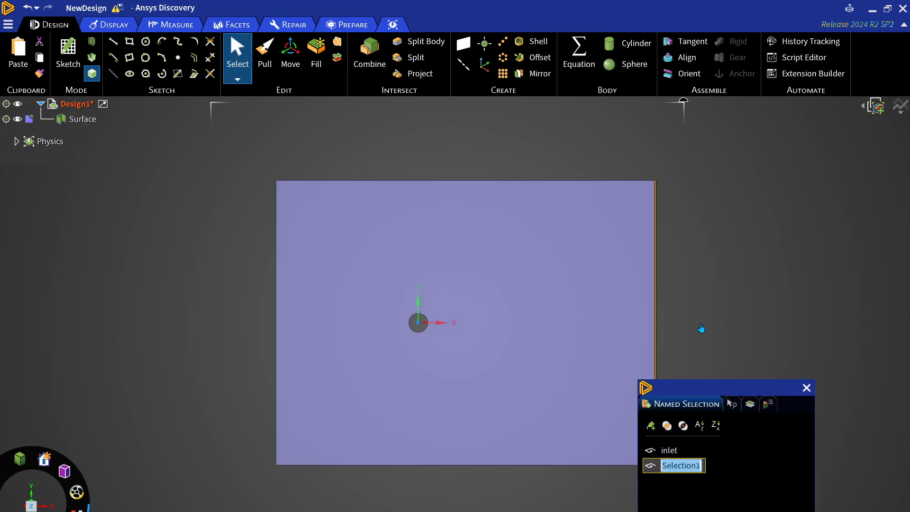
{"action": "type", "text": "outlet"}
{"action": "key", "text": "Return"}
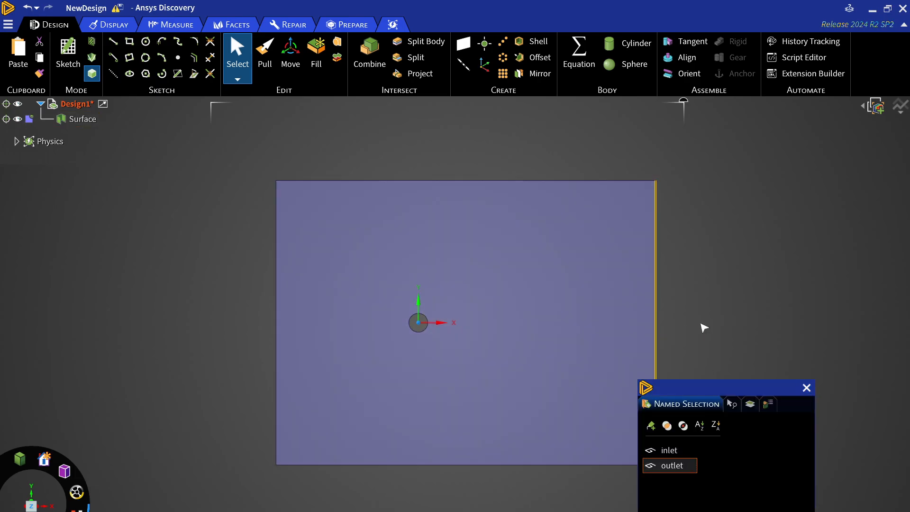
{"action": "left_click", "coordinate": [806, 388]}
Create a named selection called symmetry from the domain's top and bottom edges
{"action": "left_click", "coordinate": [733, 246]}
{"action": "left_click", "coordinate": [560, 414]}
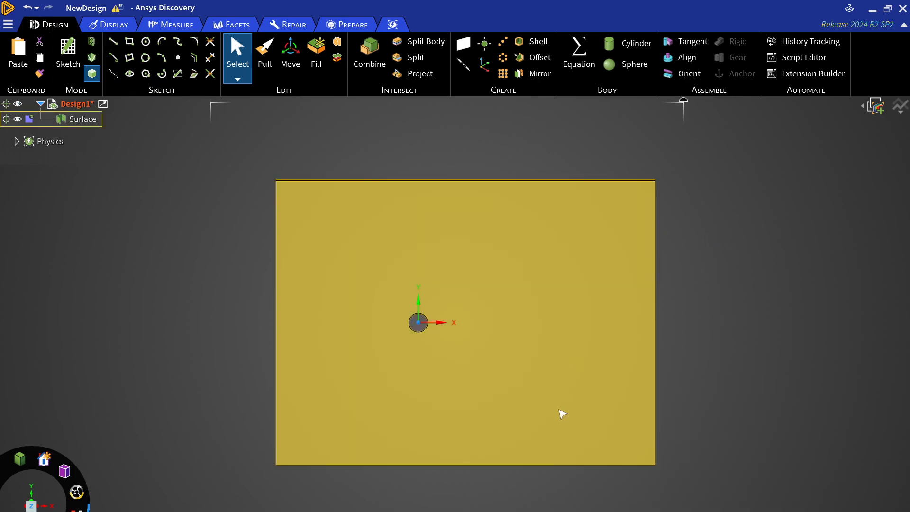
{"action": "key", "text": "ctrl+g"}
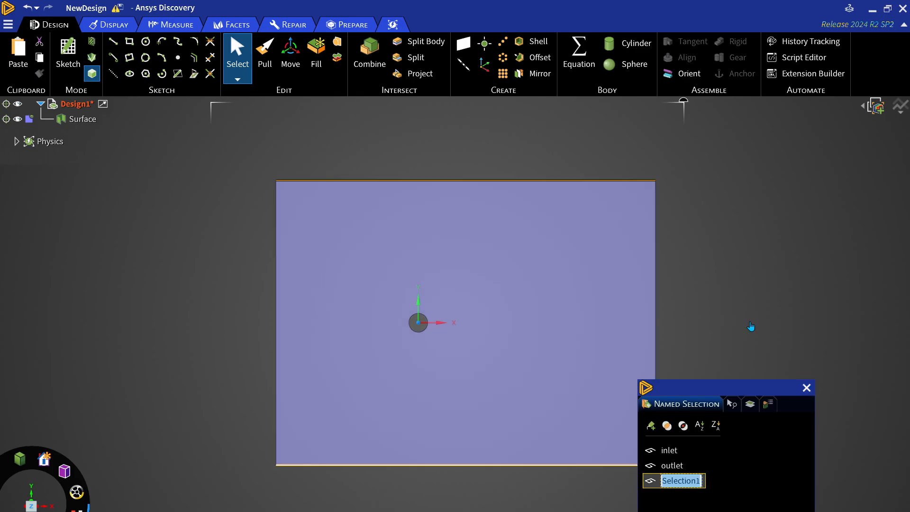
{"action": "type", "text": "symmetry"}
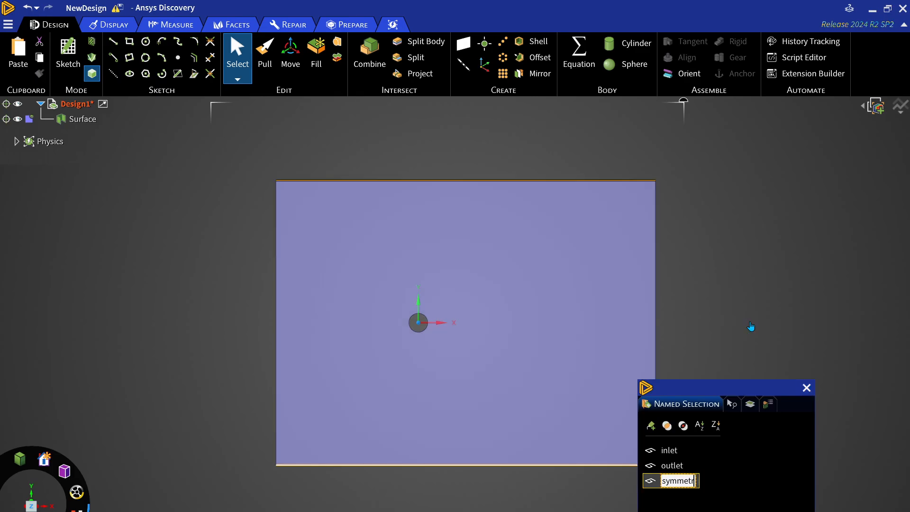
{"action": "key", "text": "Return"}
{"action": "left_click", "coordinate": [806, 388]}
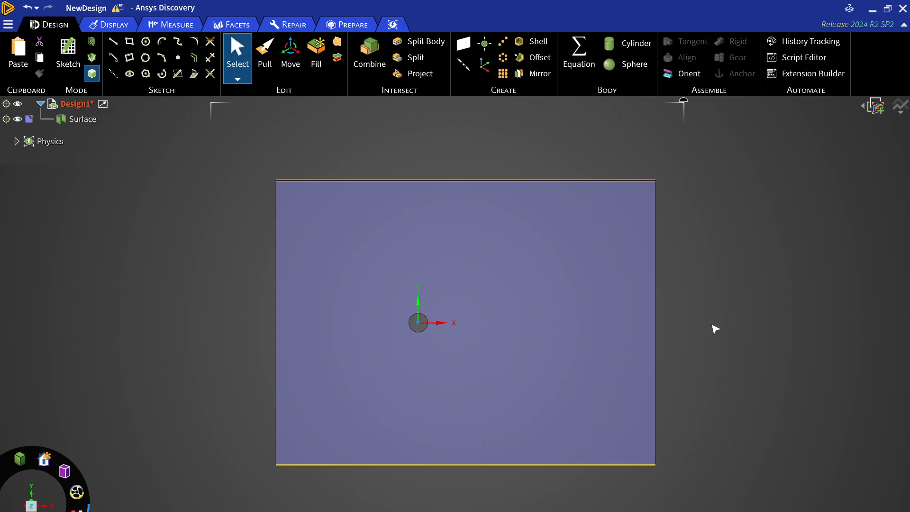
Create a named selection called cylinder from the circular edge
{"action": "left_click", "coordinate": [410, 333]}
{"action": "key", "text": "ctrl+g"}
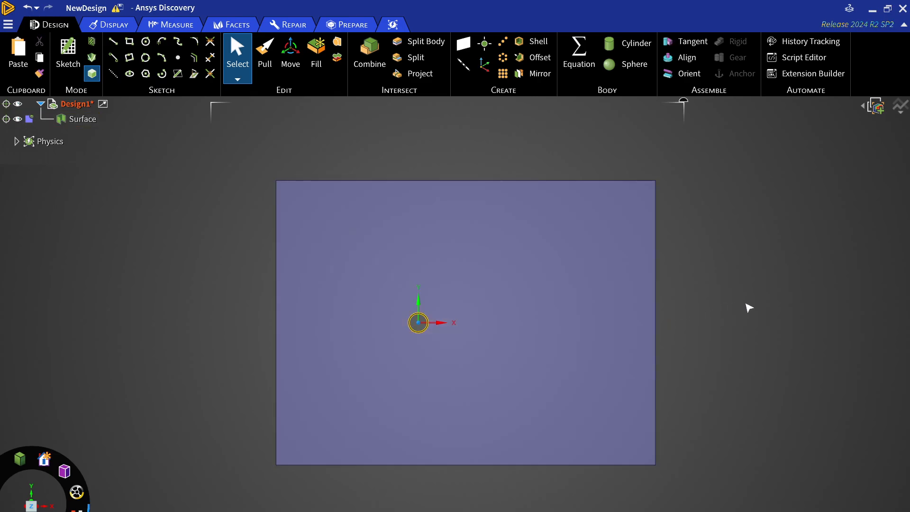
{"action": "type", "text": "cylinder"}
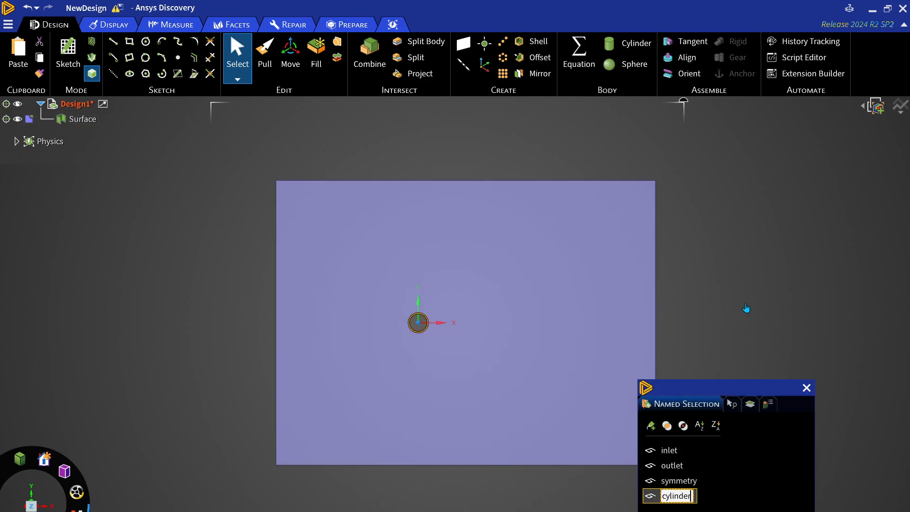
{"action": "key", "text": "Return"}
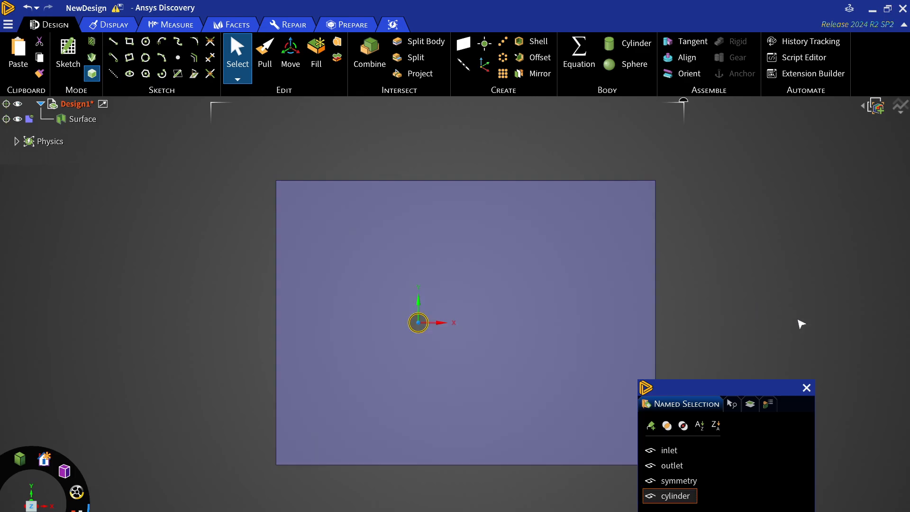
{"action": "left_click", "coordinate": [805, 387]}
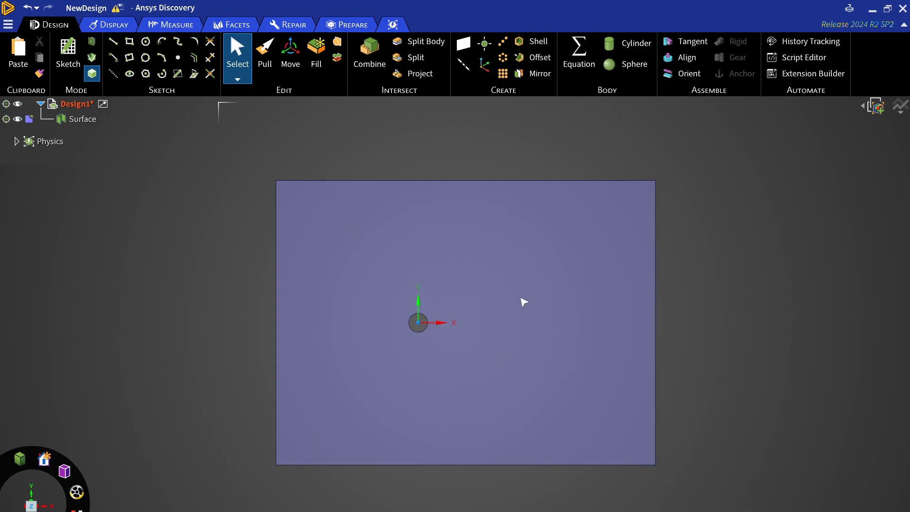
Save the design and open the Mesh component from the Workbench project schematic
{"action": "key", "text": "ctrl+s"}
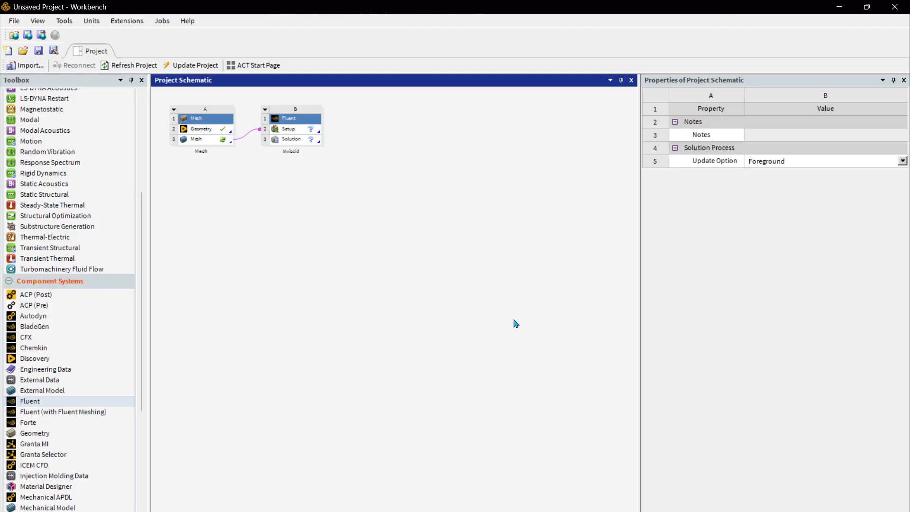
{"action": "left_click", "coordinate": [224, 141]}
{"action": "double_click", "coordinate": [224, 141]}
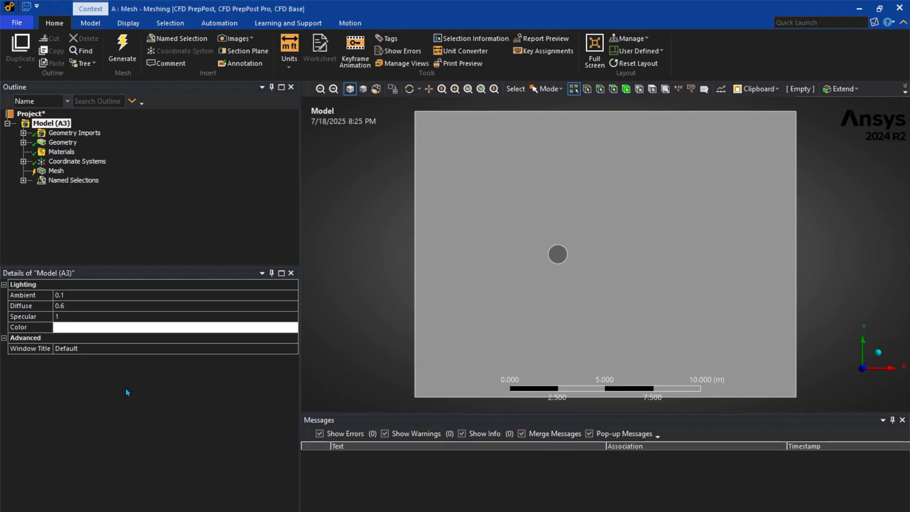
Insert a Sizing control under the Mesh
{"action": "left_click", "coordinate": [23, 180]}
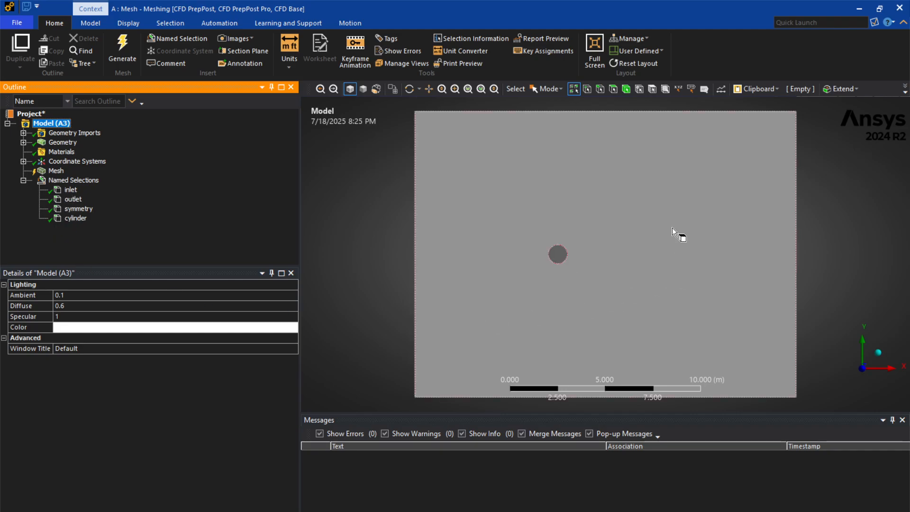
{"action": "left_click", "coordinate": [58, 171]}
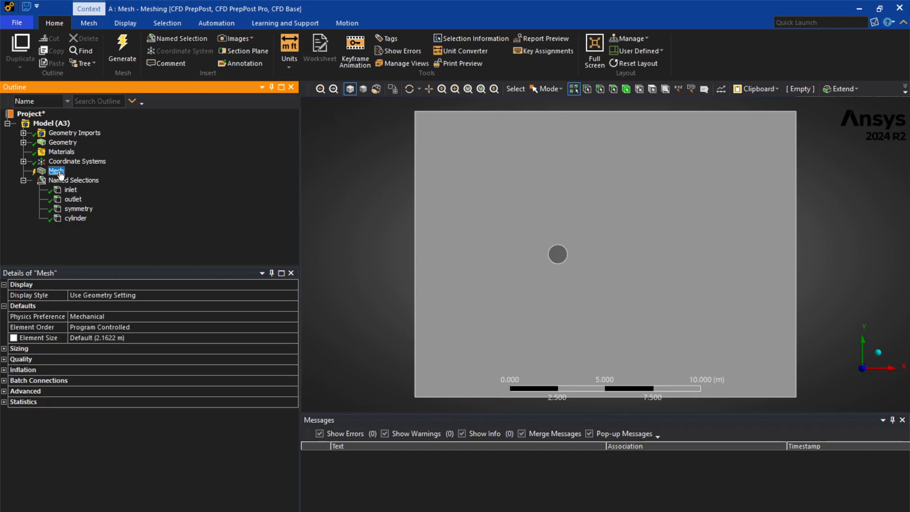
{"action": "right_click", "coordinate": [61, 175]}
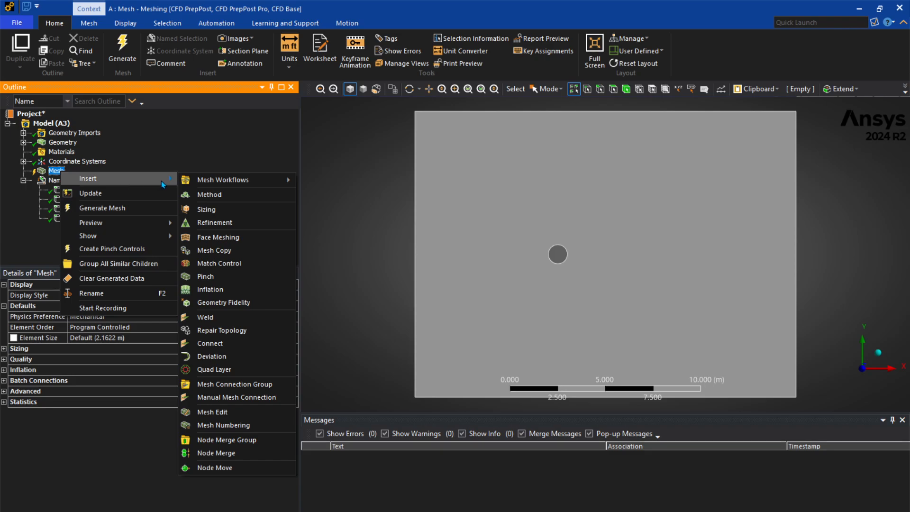
{"action": "left_click", "coordinate": [217, 209]}
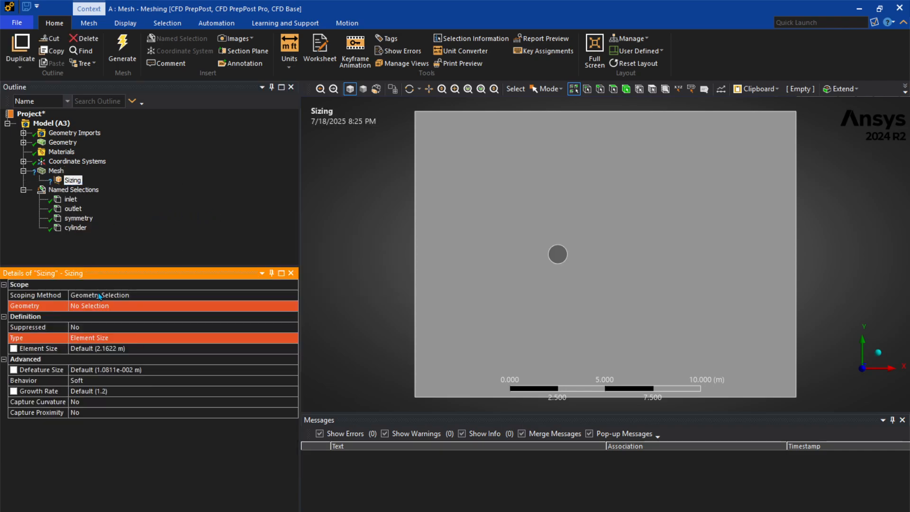
Scope the sizing control to the cylinder's circular edge
{"action": "left_click", "coordinate": [99, 307]}
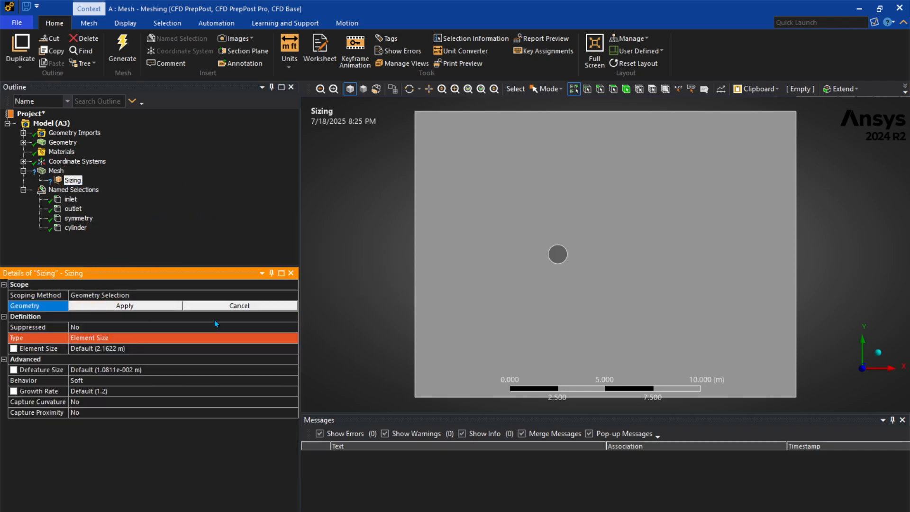
{"action": "left_click", "coordinate": [551, 260]}
{"action": "left_click", "coordinate": [147, 305]}
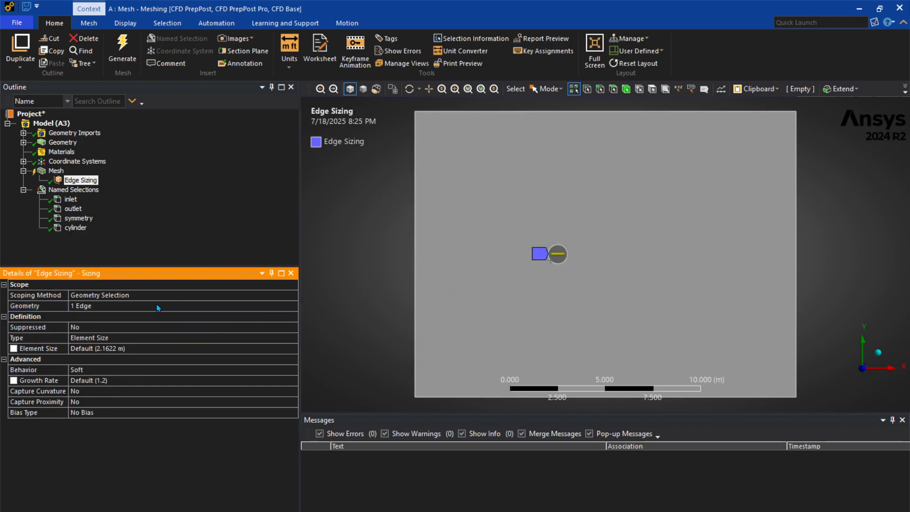
Set the cylinder edge sizing to Number of Divisions with 250 divisions and Hard behavior
{"action": "middle_click_drag", "start_coordinate": [544, 275], "coordinate": [596, 263]}
{"action": "left_click", "coordinate": [258, 338]}
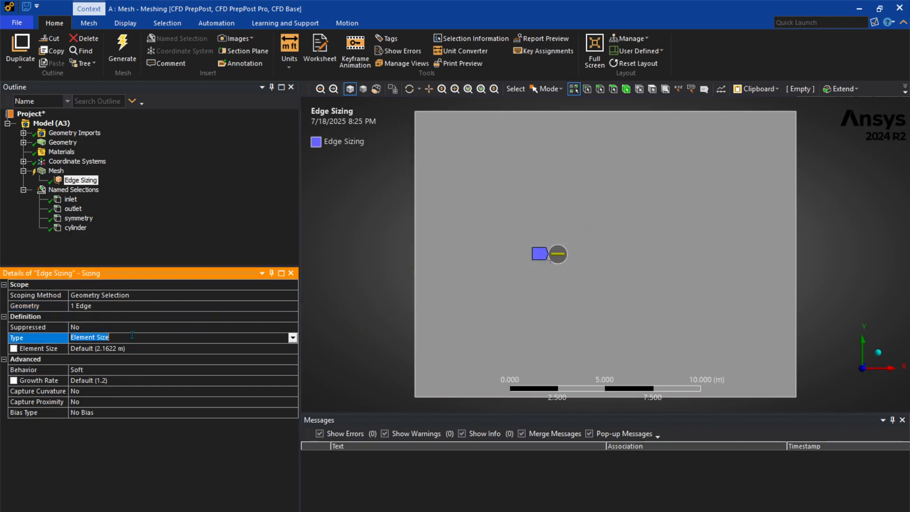
{"action": "left_click", "coordinate": [293, 338]}
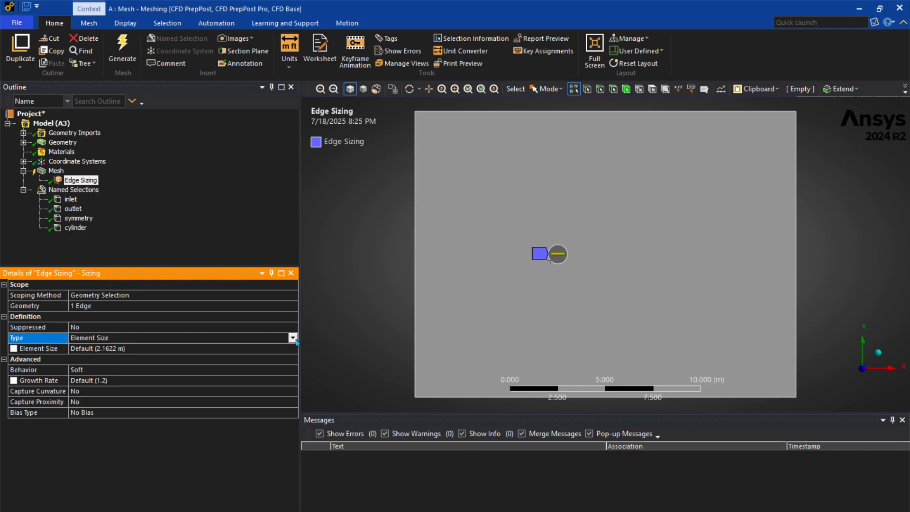
{"action": "left_click", "coordinate": [198, 355]}
{"action": "left_click", "coordinate": [131, 349]}
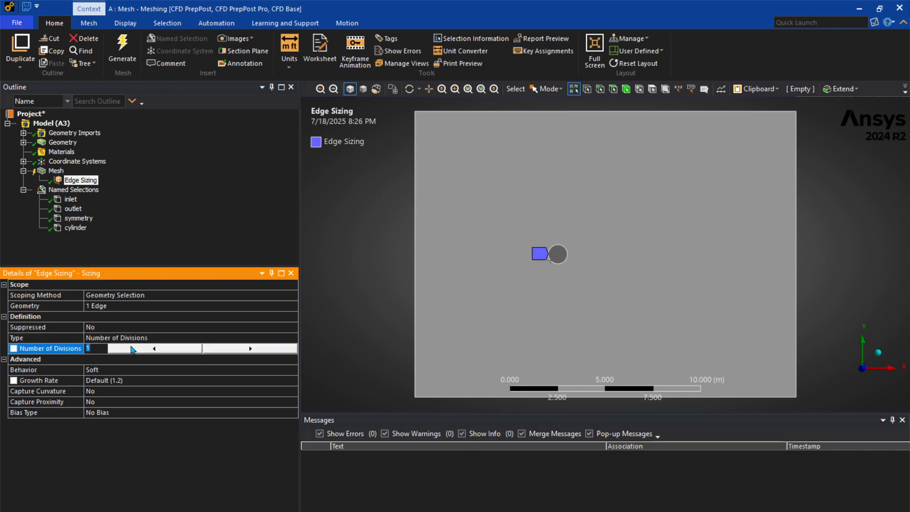
{"action": "type", "text": "250"}
{"action": "key", "text": "Return"}
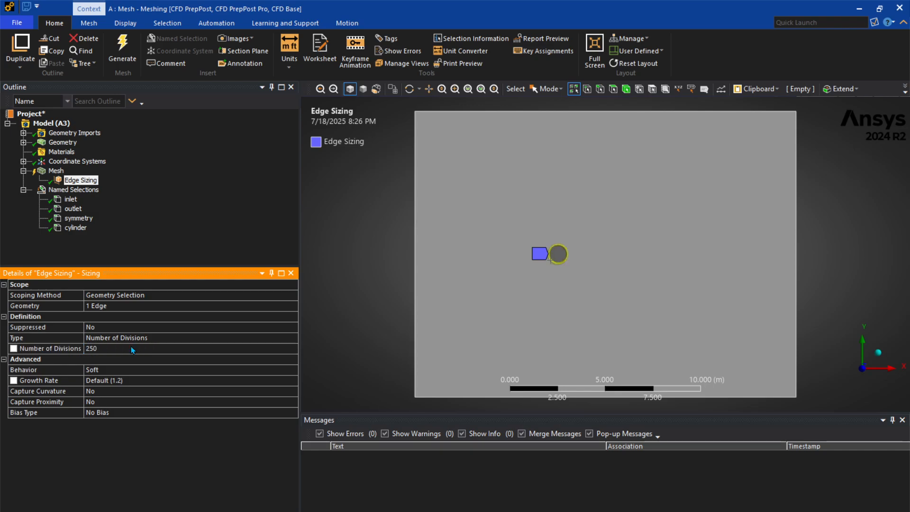
{"action": "left_click", "coordinate": [154, 370]}
{"action": "type", "text": "hard"}
{"action": "key", "text": "Return"}
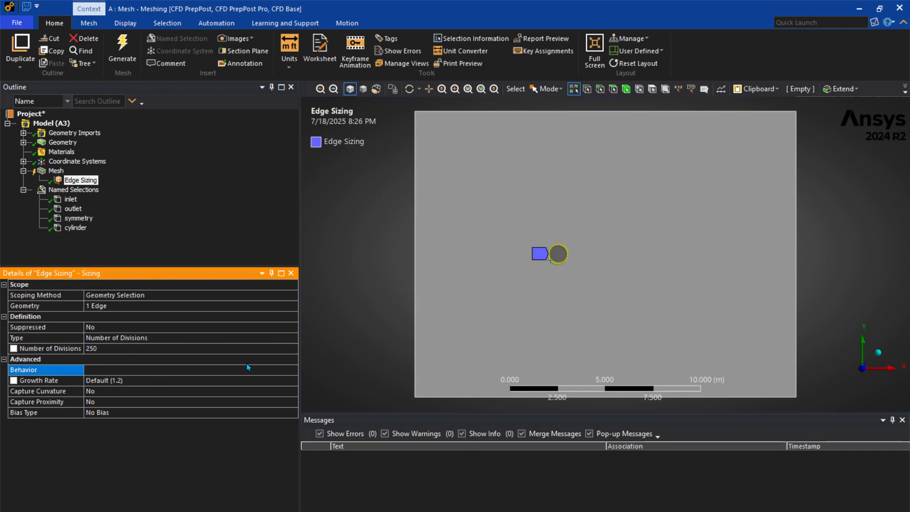
Rename the edge sizing control to Cylinder Refinement
{"action": "right_click", "coordinate": [75, 181]}
{"action": "left_click", "coordinate": [125, 342]}
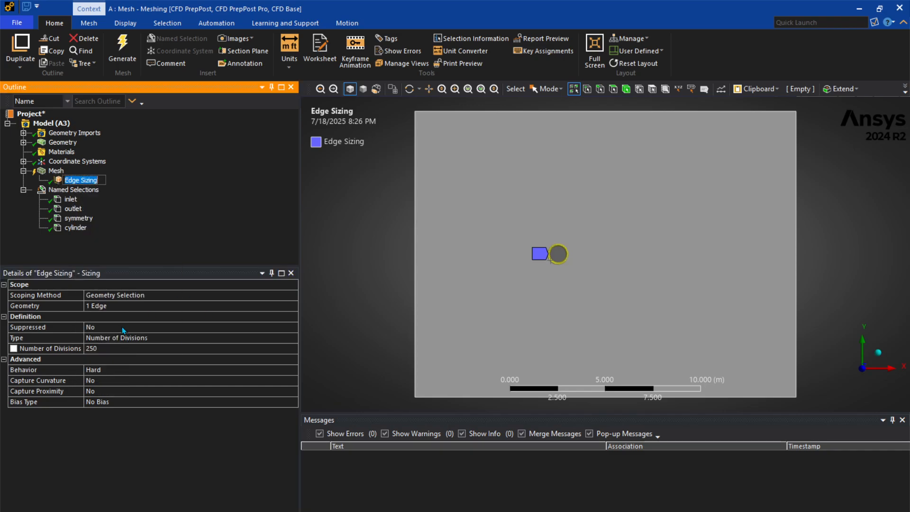
{"action": "type", "text": "Cylinder Refinement"}
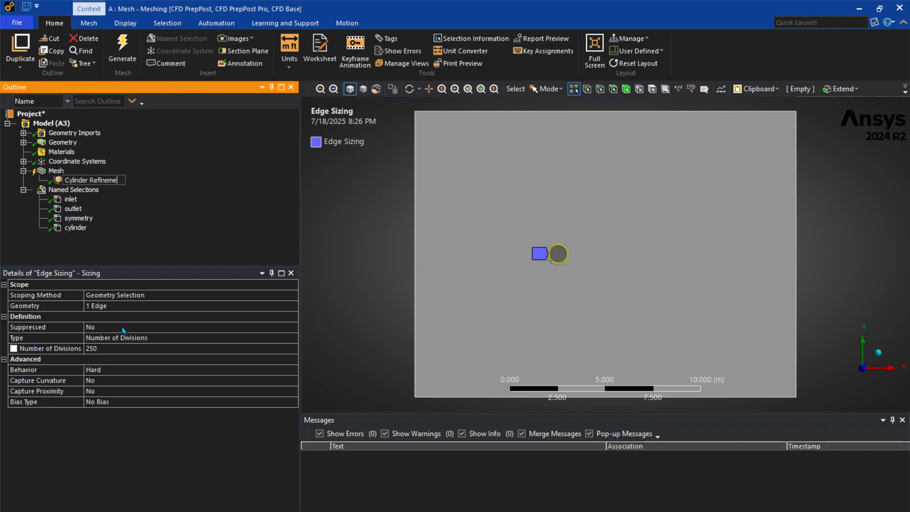
{"action": "key", "text": "Return"}
Insert a Method control on the domain body and set its method to Triangles
{"action": "right_click", "coordinate": [55, 173]}
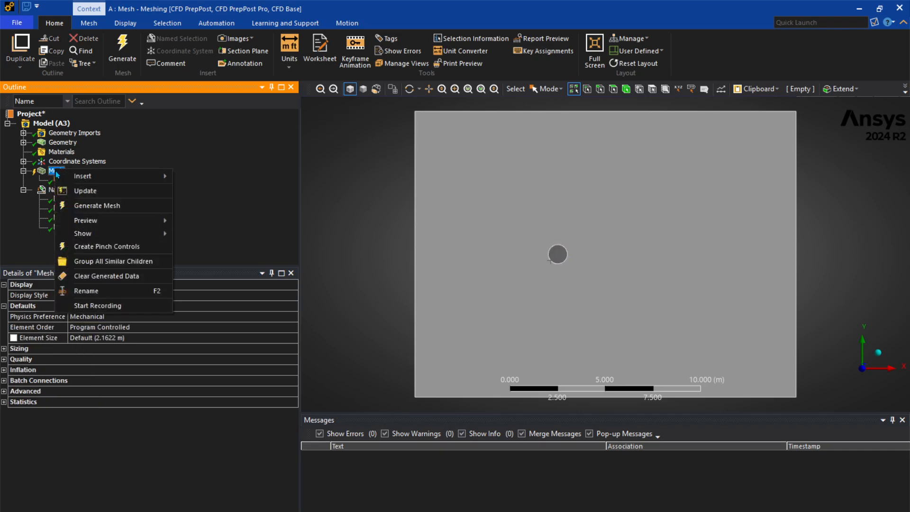
{"action": "mouse_move", "coordinate": [137, 177]}
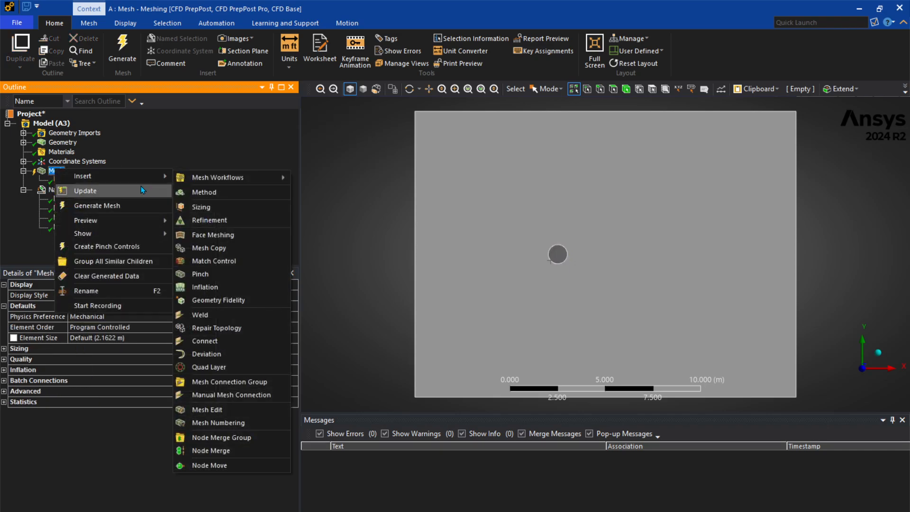
{"action": "left_click", "coordinate": [207, 190]}
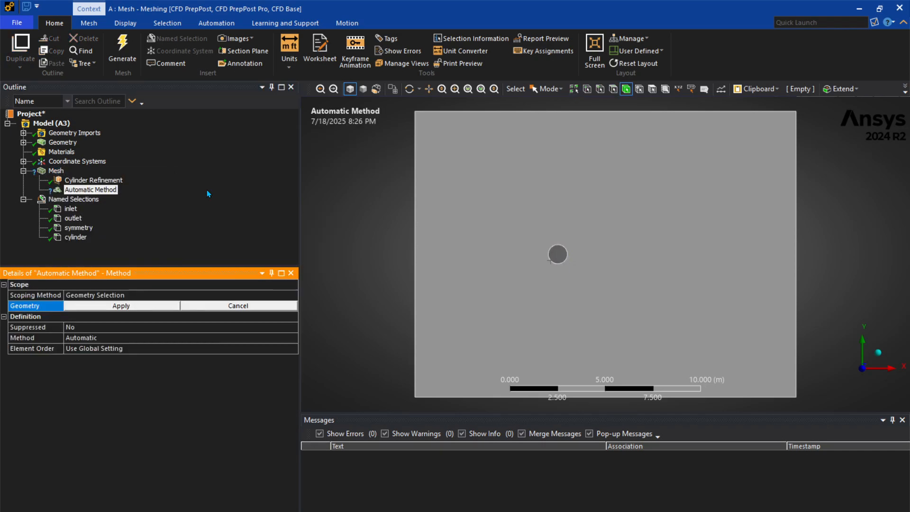
{"action": "left_click", "coordinate": [478, 286]}
{"action": "left_click", "coordinate": [76, 305]}
{"action": "left_click", "coordinate": [118, 337]}
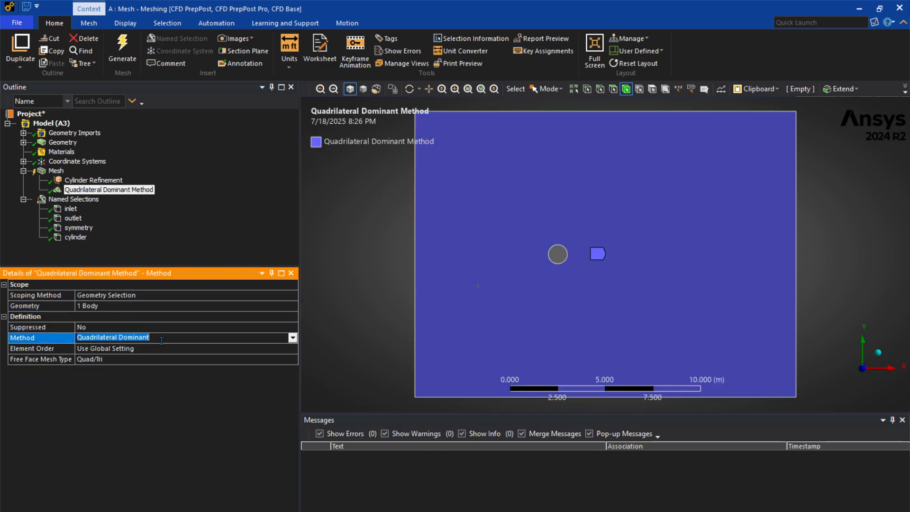
{"action": "left_click", "coordinate": [292, 337]}
{"action": "left_click", "coordinate": [192, 359]}
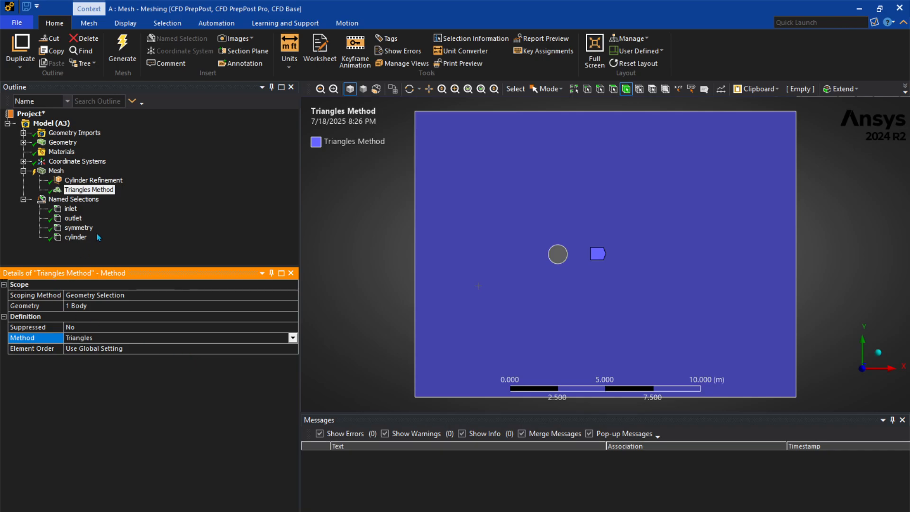
Insert an Inflation control under the Mesh and scope it to the domain face
{"action": "right_click", "coordinate": [52, 171]}
{"action": "mouse_move", "coordinate": [73, 178]}
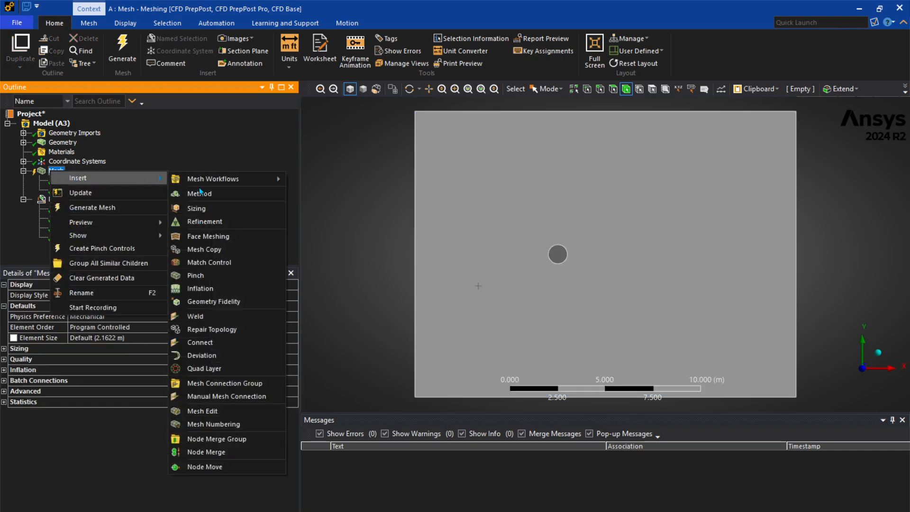
{"action": "left_click", "coordinate": [226, 287]}
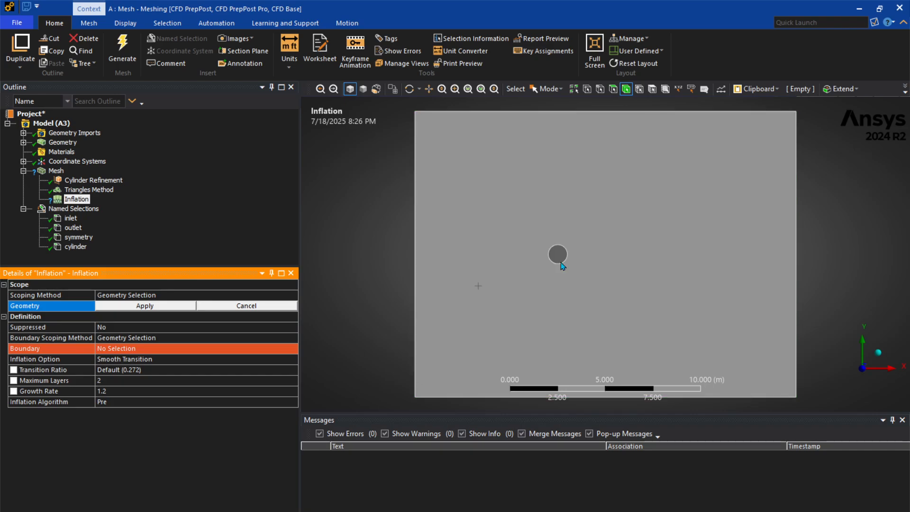
{"action": "left_click", "coordinate": [493, 260]}
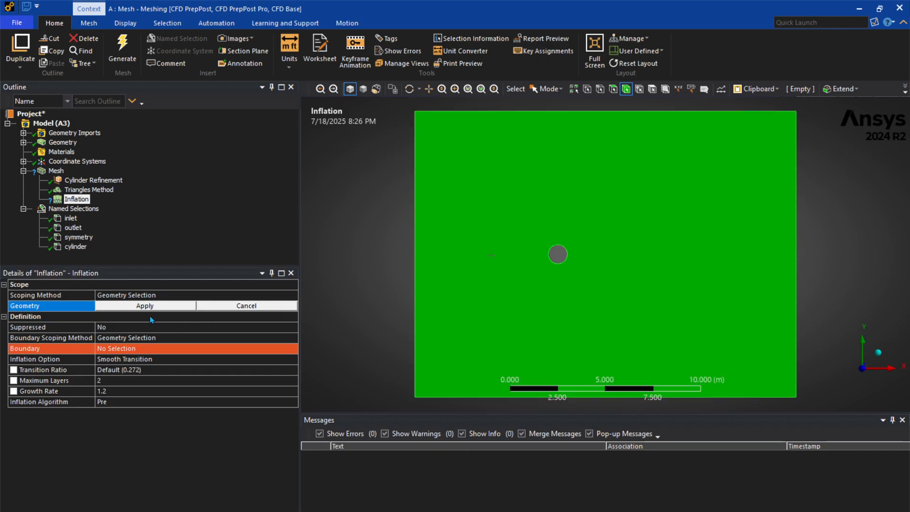
{"action": "left_click", "coordinate": [145, 305]}
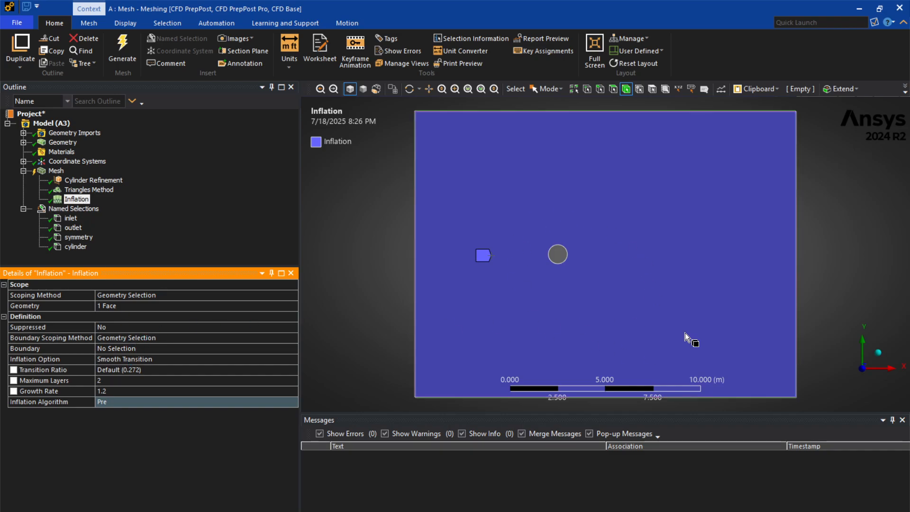
Set the inflation option to First Layer Thickness and assign the cylinder's circular edge as the inflation boundary
{"action": "left_click", "coordinate": [187, 359]}
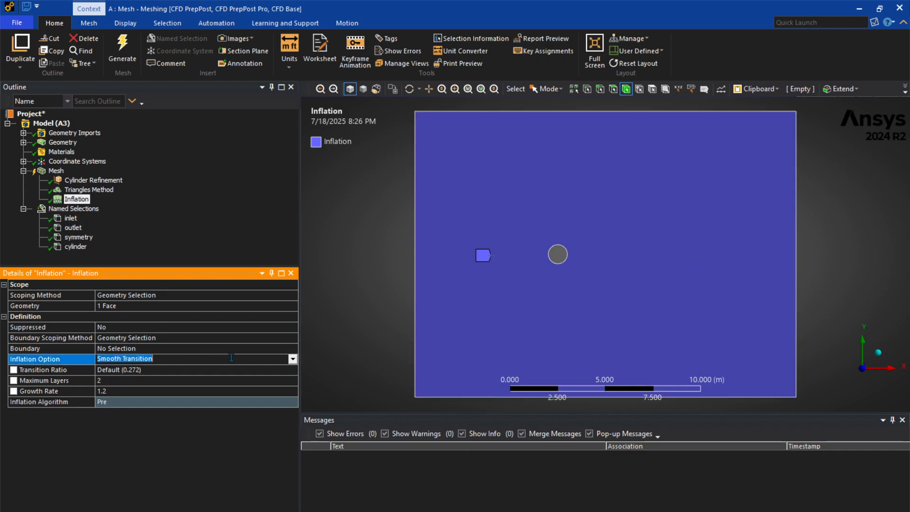
{"action": "left_click", "coordinate": [293, 359]}
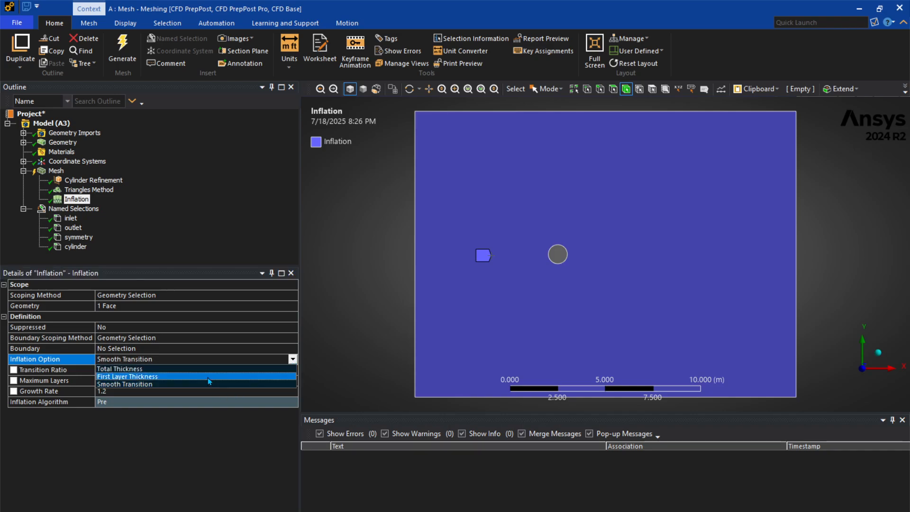
{"action": "left_click", "coordinate": [206, 377]}
{"action": "left_click", "coordinate": [147, 331]}
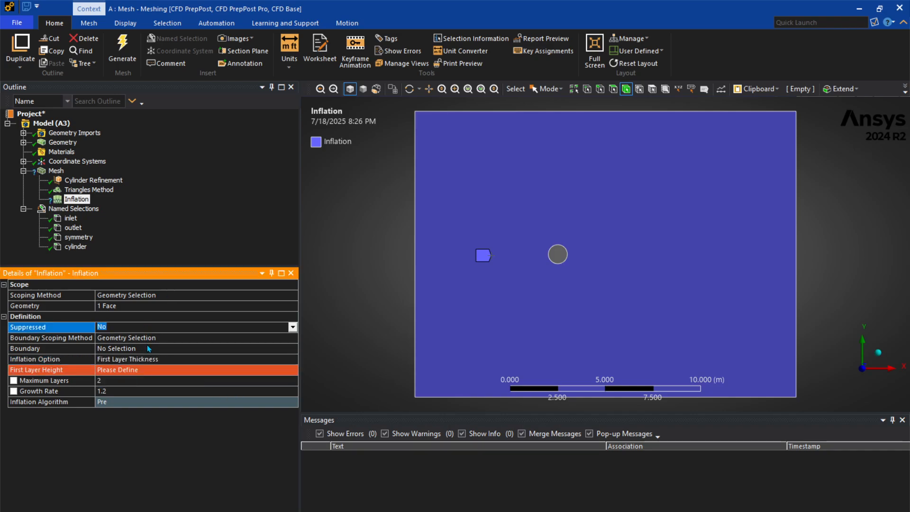
{"action": "left_click", "coordinate": [148, 348]}
{"action": "left_click", "coordinate": [559, 258]}
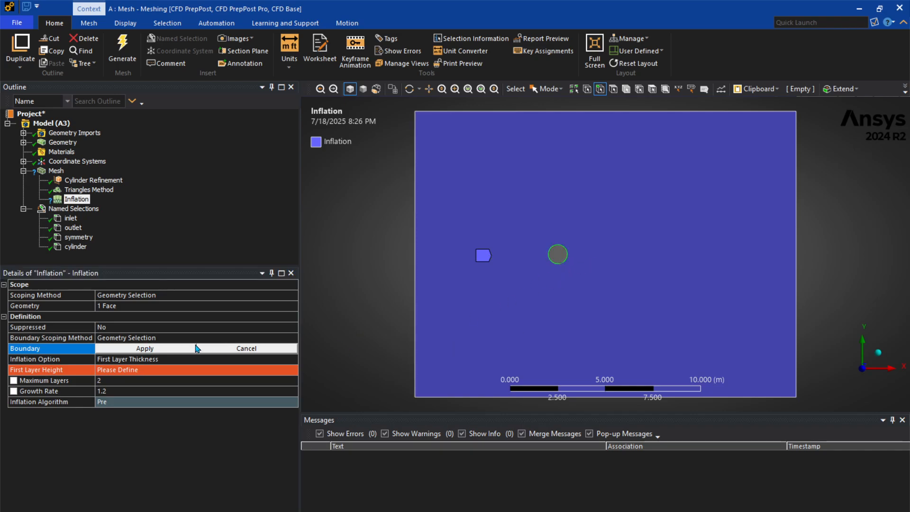
{"action": "left_click", "coordinate": [154, 348]}
{"action": "left_click", "coordinate": [222, 351]}
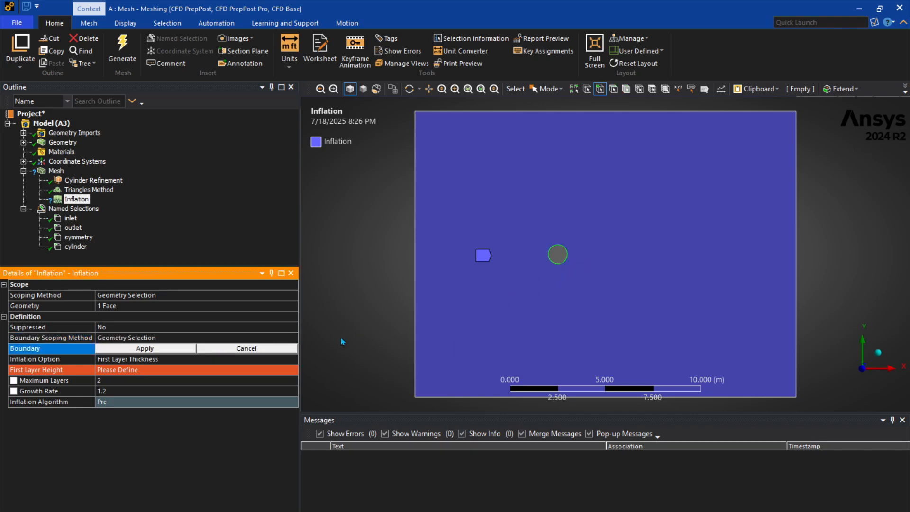
{"action": "left_click", "coordinate": [554, 264]}
{"action": "left_click", "coordinate": [151, 348]}
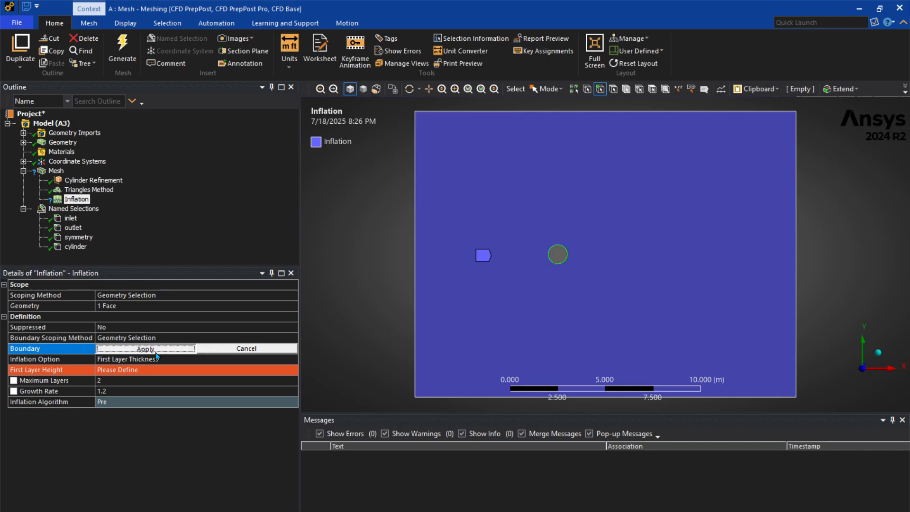
Set the inflation's first layer height to 0.02 m, maximum layers to 100 and growth rate to 2.5
{"action": "left_click", "coordinate": [146, 369]}
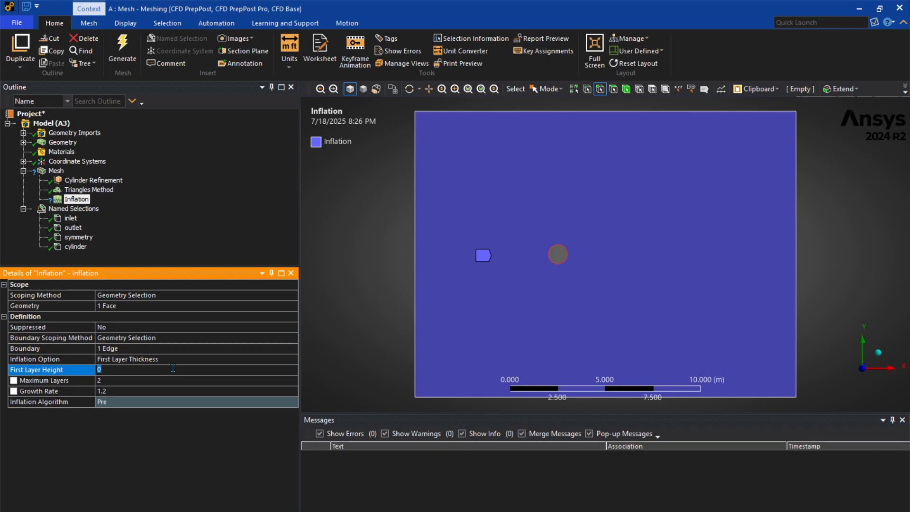
{"action": "type", "text": "0.02"}
{"action": "key", "text": "Return"}
{"action": "left_click", "coordinate": [167, 381]}
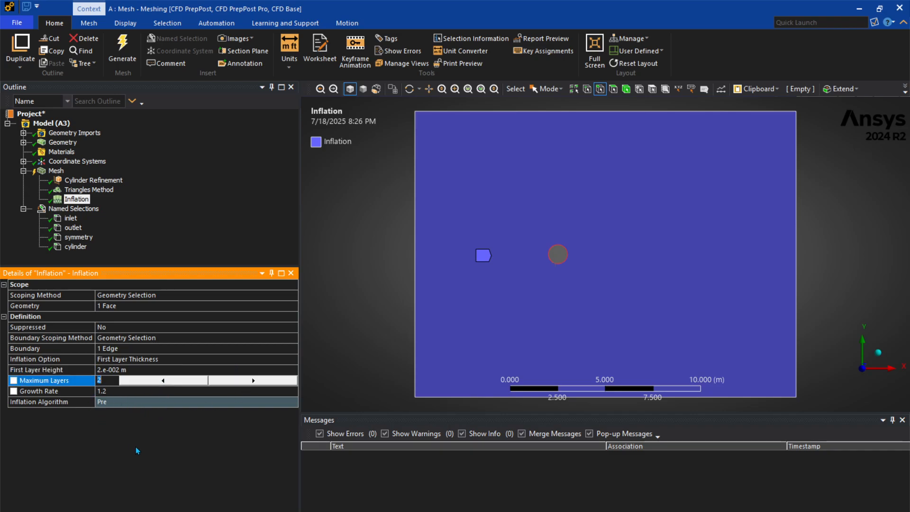
{"action": "type", "text": "100"}
{"action": "key", "text": "Return"}
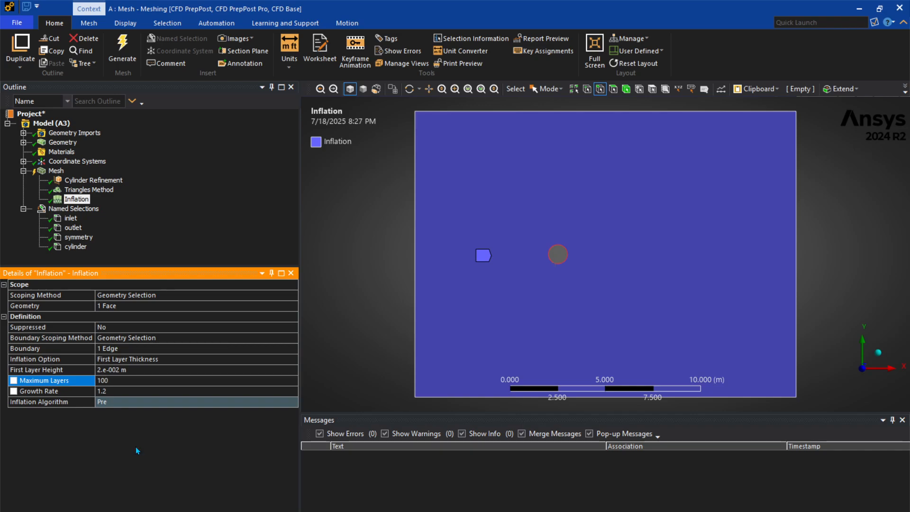
{"action": "left_click", "coordinate": [147, 391]}
{"action": "type", "text": "2.5"}
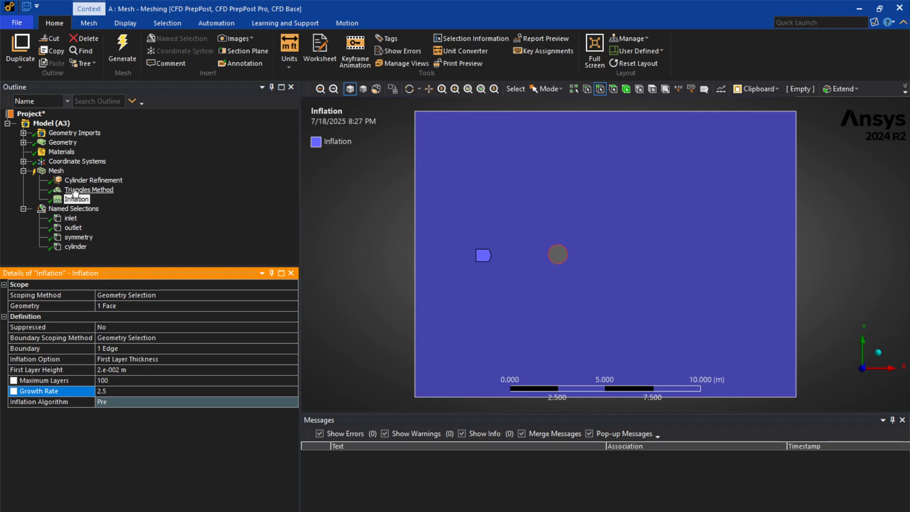
Set the global mesh element size to 0.15 m and generate the mesh
{"action": "left_click", "coordinate": [56, 171]}
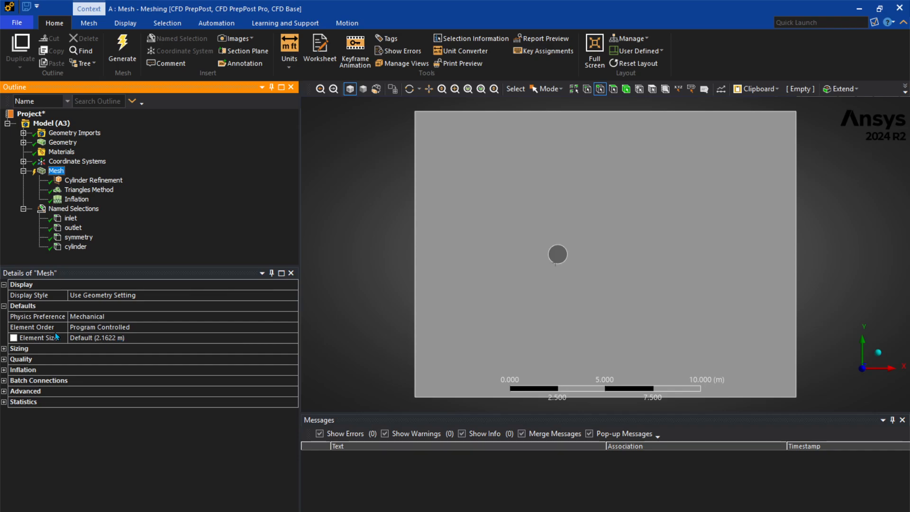
{"action": "left_click", "coordinate": [135, 336]}
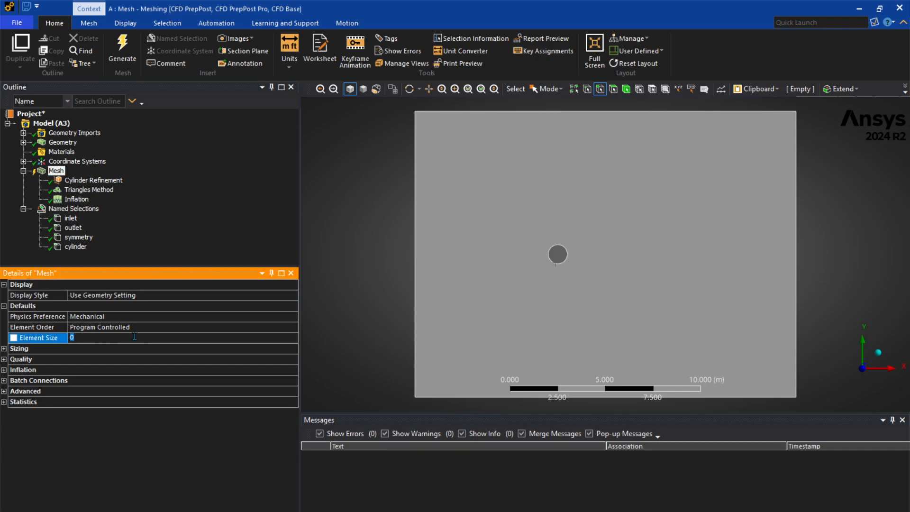
{"action": "type", "text": "0.15"}
{"action": "key", "text": "Return"}
{"action": "right_click", "coordinate": [60, 174]}
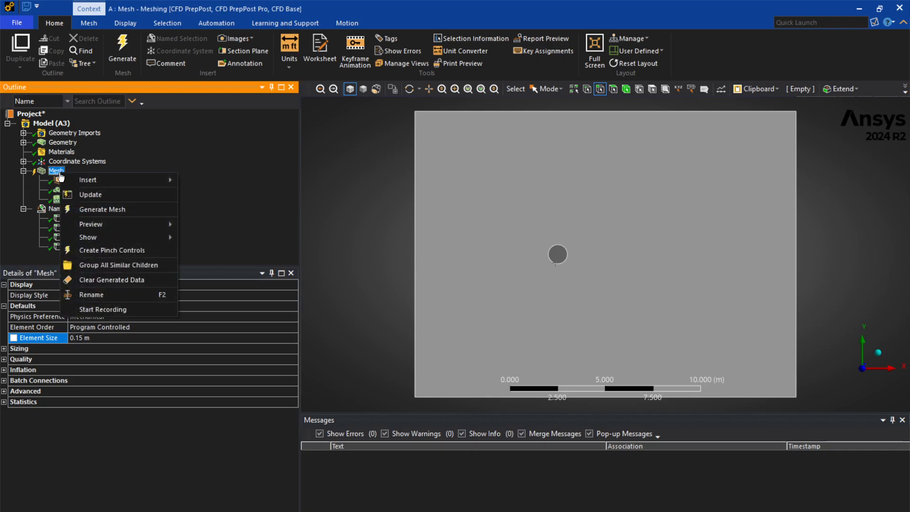
{"action": "left_click", "coordinate": [92, 211]}
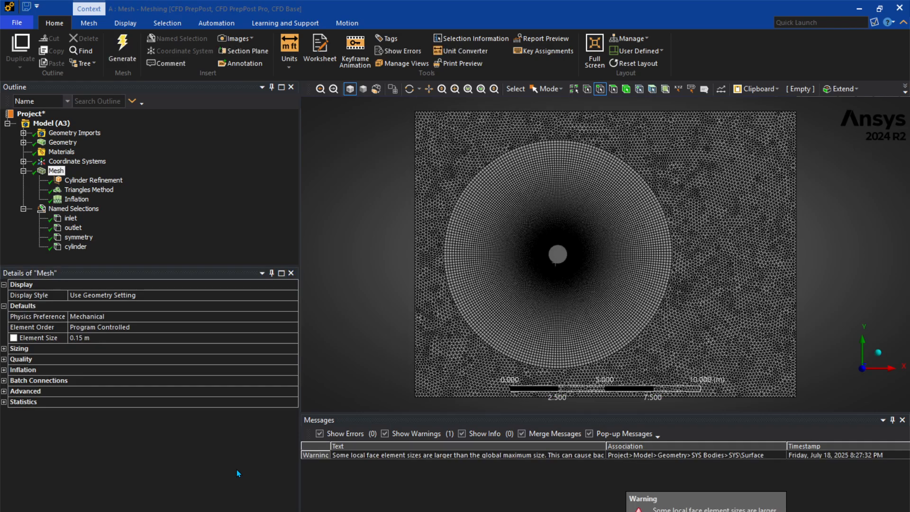
Zoom in to inspect the generated mesh around the cylinder
{"action": "scroll", "coordinate": [504, 242], "scroll_direction": "up", "scroll_amount": 3}
{"action": "scroll", "coordinate": [648, 264], "scroll_direction": "down", "scroll_amount": 4}
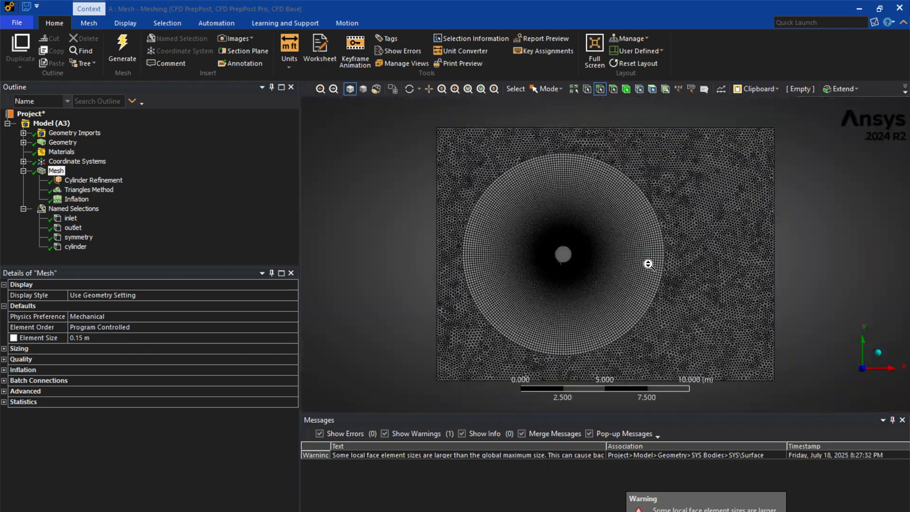
{"action": "scroll", "coordinate": [600, 255], "scroll_direction": "up", "scroll_amount": 4}
{"action": "scroll", "coordinate": [588, 246], "scroll_direction": "down", "scroll_amount": 3}
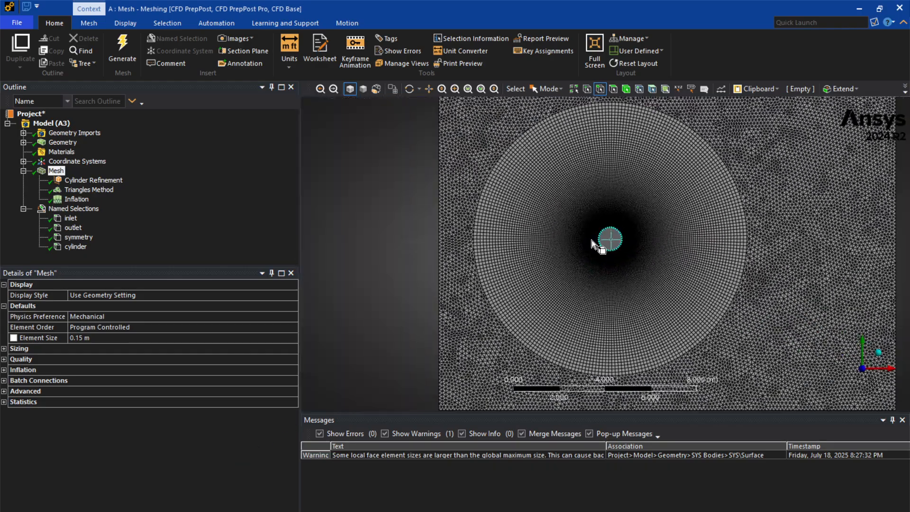
{"action": "scroll", "coordinate": [591, 240], "scroll_direction": "down", "scroll_amount": 1}
{"action": "scroll", "coordinate": [527, 246], "scroll_direction": "up", "scroll_amount": 5}
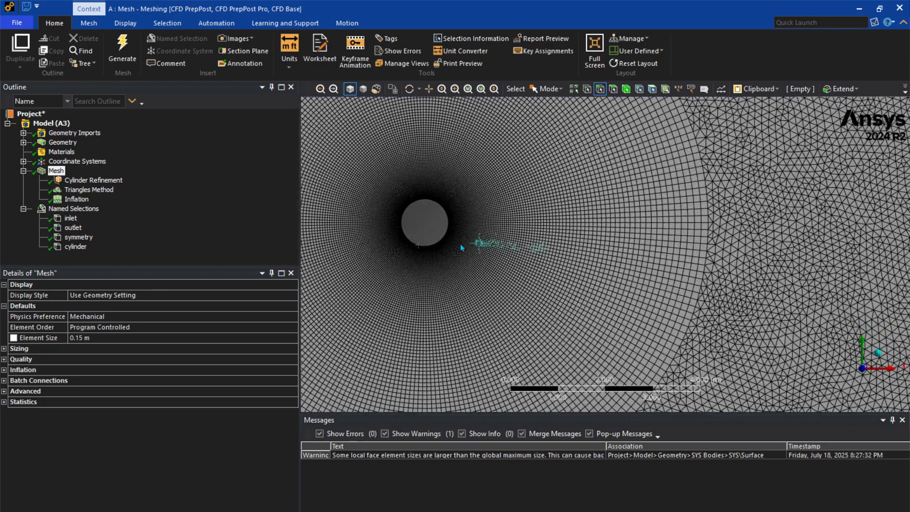
{"action": "scroll", "coordinate": [573, 269], "scroll_direction": "up", "scroll_amount": 2}
{"action": "scroll", "coordinate": [573, 268], "scroll_direction": "down", "scroll_amount": 5}
{"action": "scroll", "coordinate": [540, 251], "scroll_direction": "up", "scroll_amount": 4}
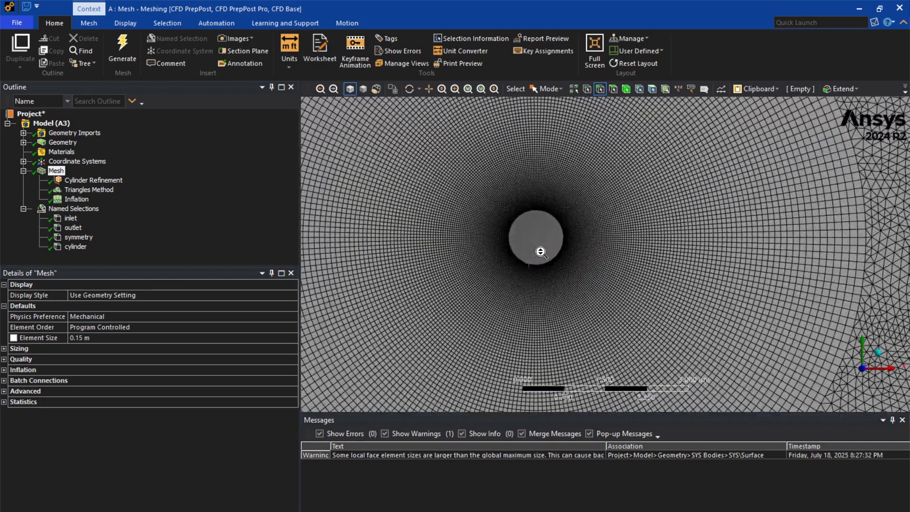
{"action": "scroll", "coordinate": [592, 251], "scroll_direction": "up", "scroll_amount": 4}
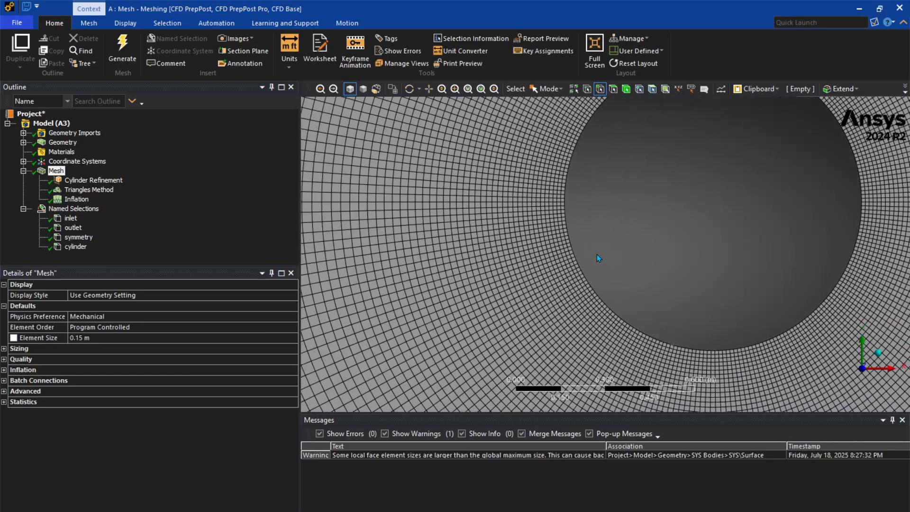
Close the Meshing window and update the Mesh cell in the project schematic
{"action": "scroll", "coordinate": [596, 257], "scroll_direction": "down", "scroll_amount": 6}
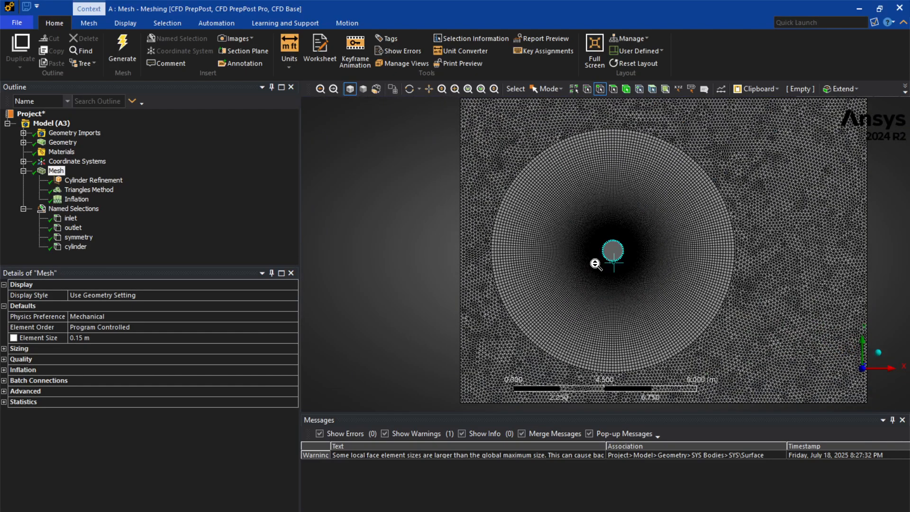
{"action": "middle_click_drag", "start_coordinate": [596, 263], "coordinate": [518, 266], "text": "ctrl"}
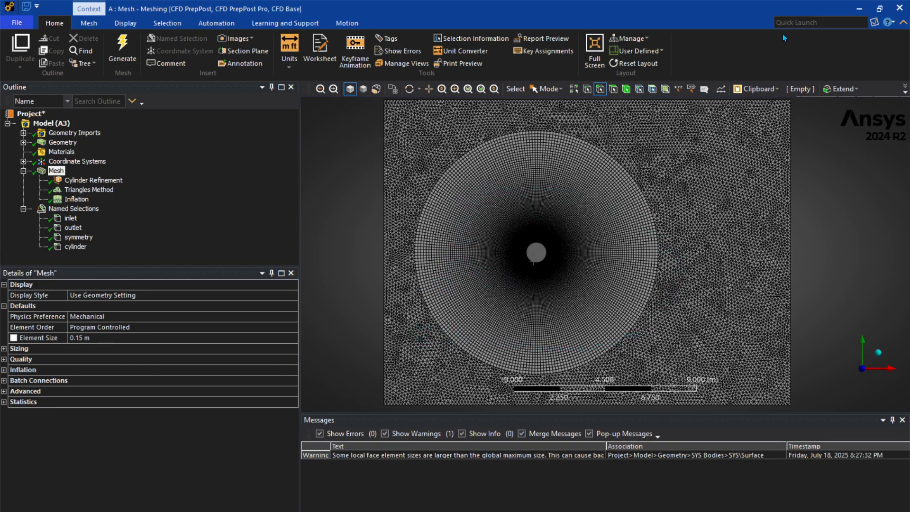
{"action": "left_click", "coordinate": [899, 9]}
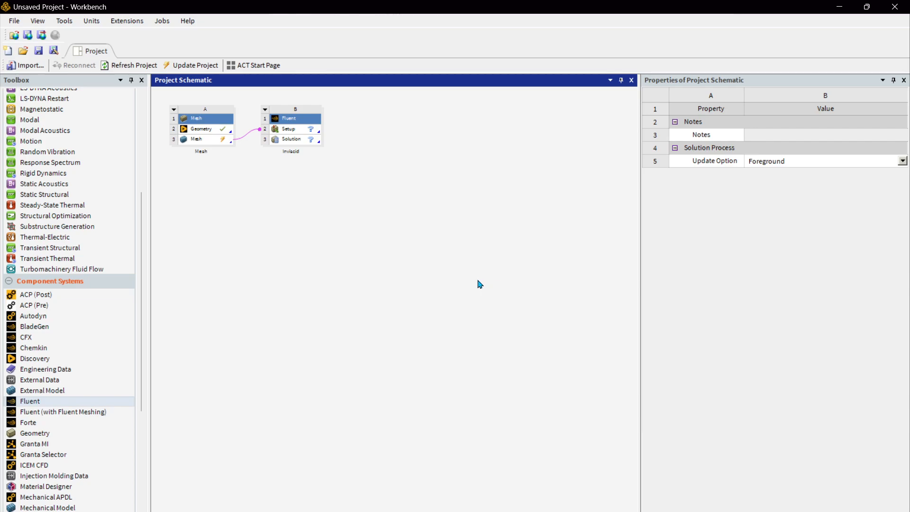
{"action": "right_click", "coordinate": [211, 141]}
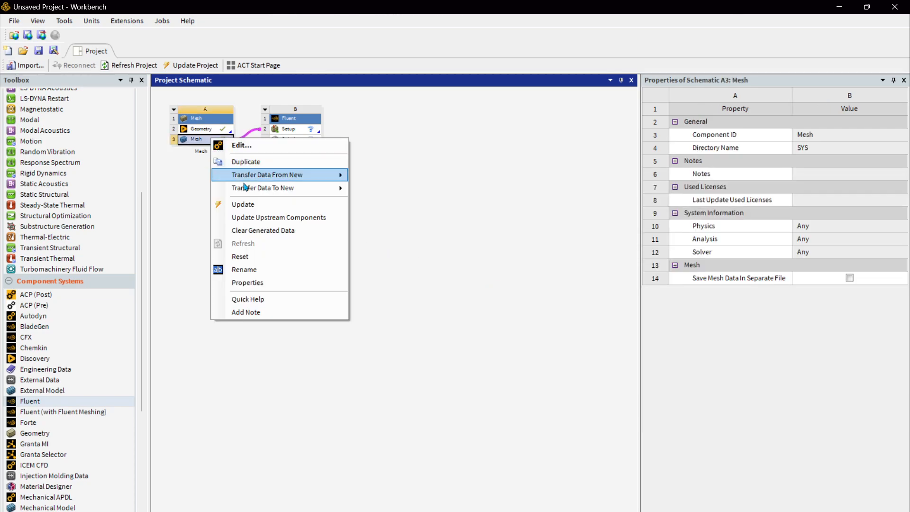
{"action": "left_click", "coordinate": [247, 203]}
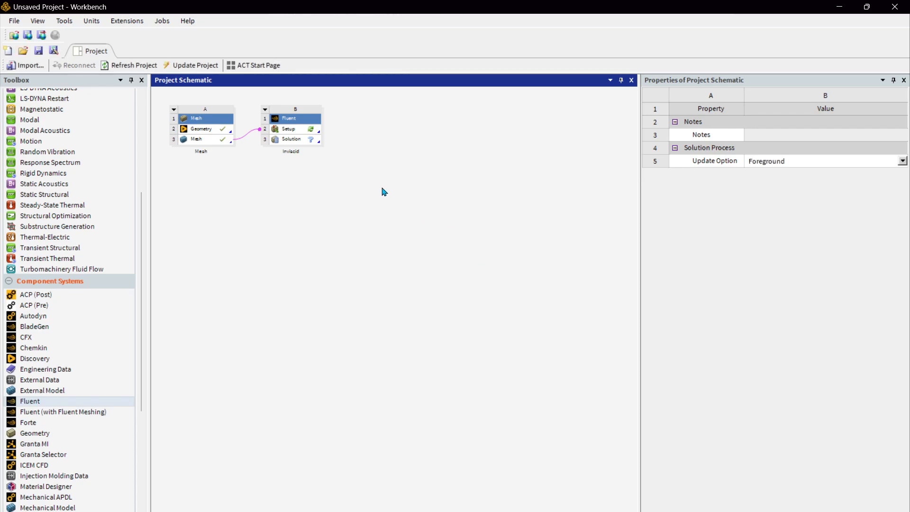
Launch the Fluent setup with double precision and 6 solver processes
{"action": "left_click", "coordinate": [315, 133]}
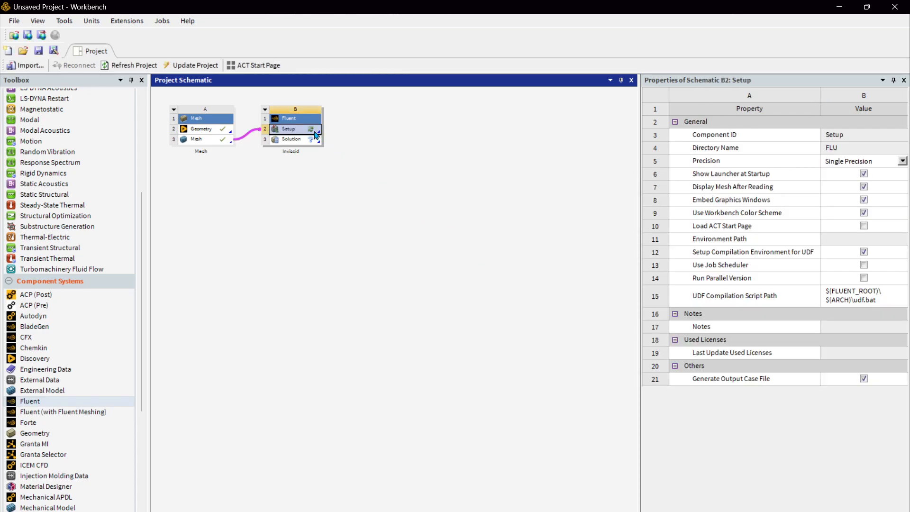
{"action": "double_click", "coordinate": [315, 133]}
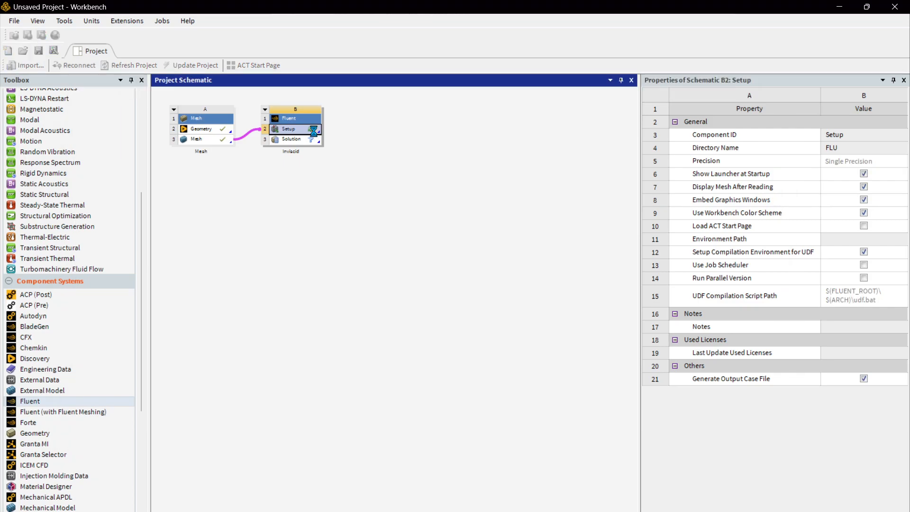
{"action": "left_click", "coordinate": [466, 219]}
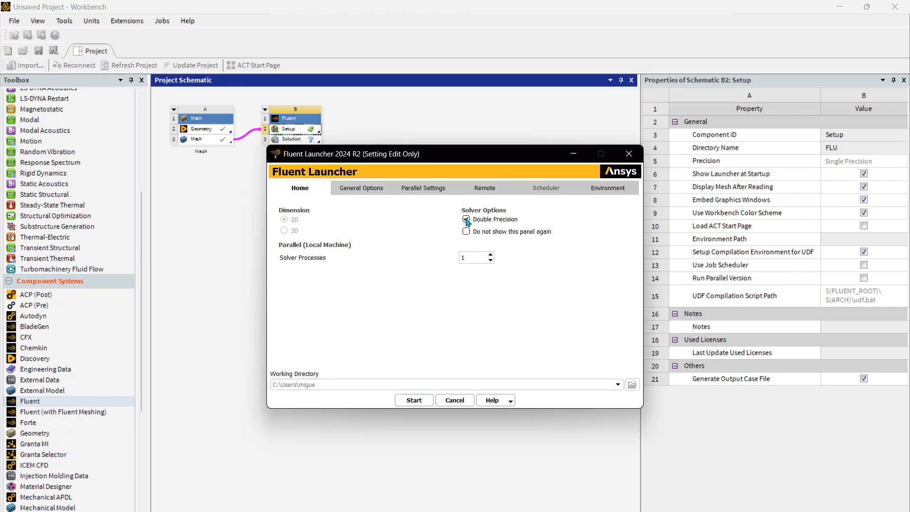
{"action": "left_click", "coordinate": [476, 258]}
{"action": "left_click_drag", "start_coordinate": [470, 255], "coordinate": [431, 263]}
{"action": "left_click", "coordinate": [476, 259]}
{"action": "left_click", "coordinate": [408, 400]}
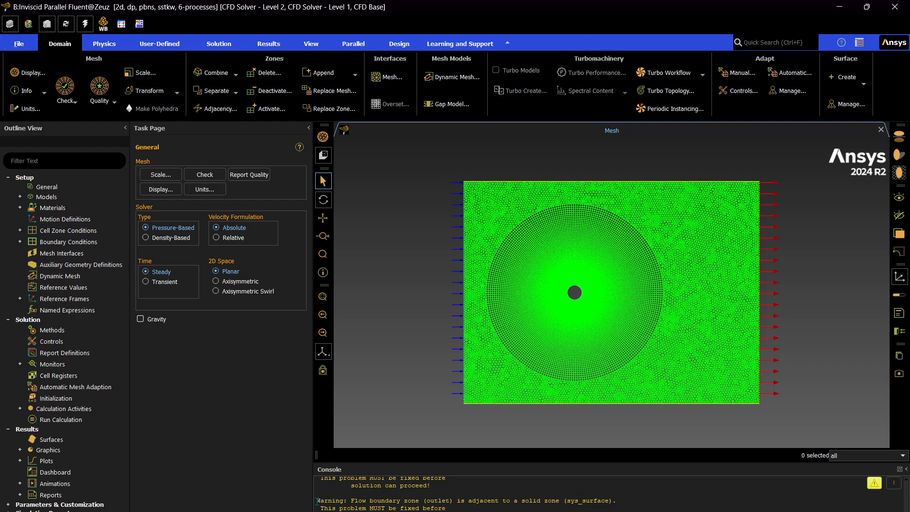
Set the sys_surface cell zone to a fluid zone with air as its material and apply it
{"action": "left_click_drag", "start_coordinate": [317, 501], "coordinate": [450, 508]}
{"action": "left_click", "coordinate": [418, 506]}
{"action": "left_click", "coordinate": [20, 231]}
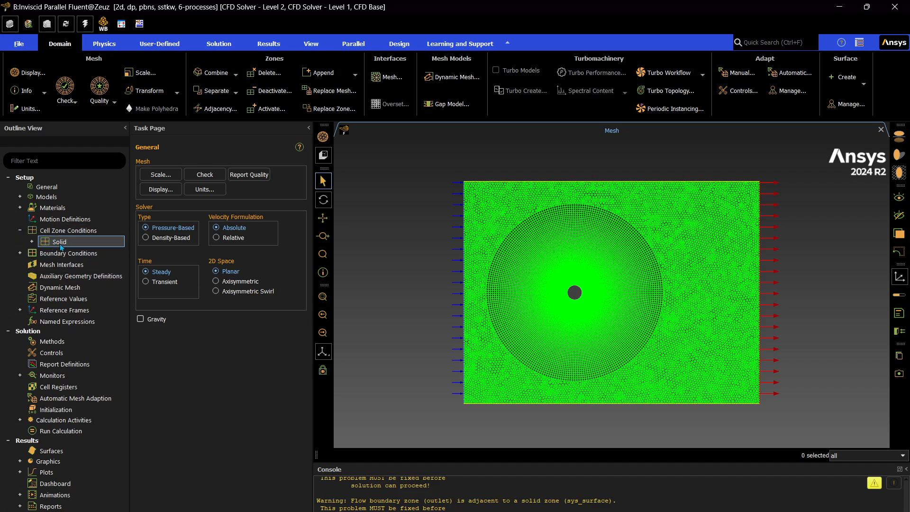
{"action": "left_click", "coordinate": [60, 242]}
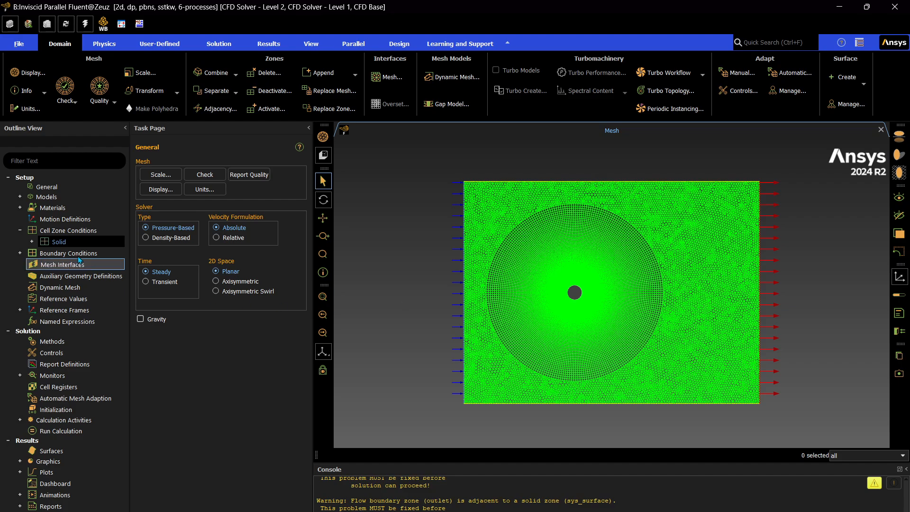
{"action": "double_click", "coordinate": [68, 231]}
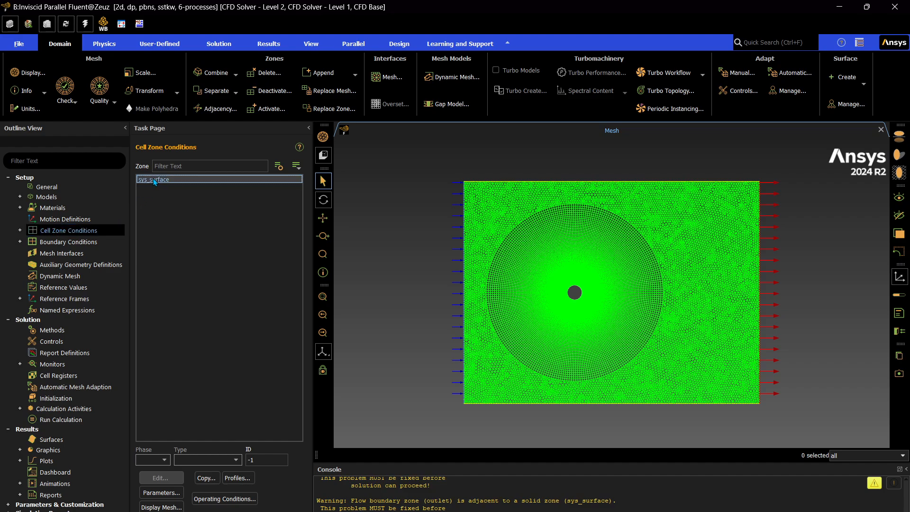
{"action": "left_click", "coordinate": [154, 181]}
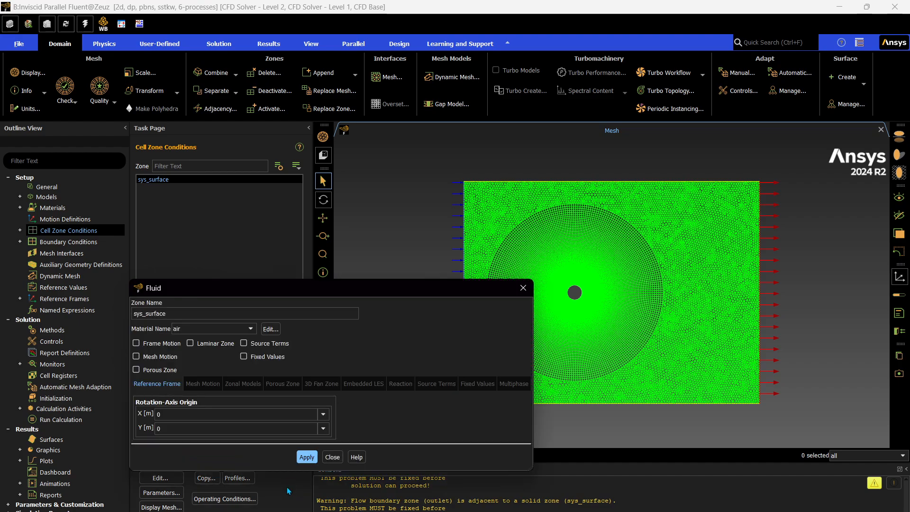
{"action": "left_click", "coordinate": [308, 458]}
{"action": "left_click", "coordinate": [331, 457]}
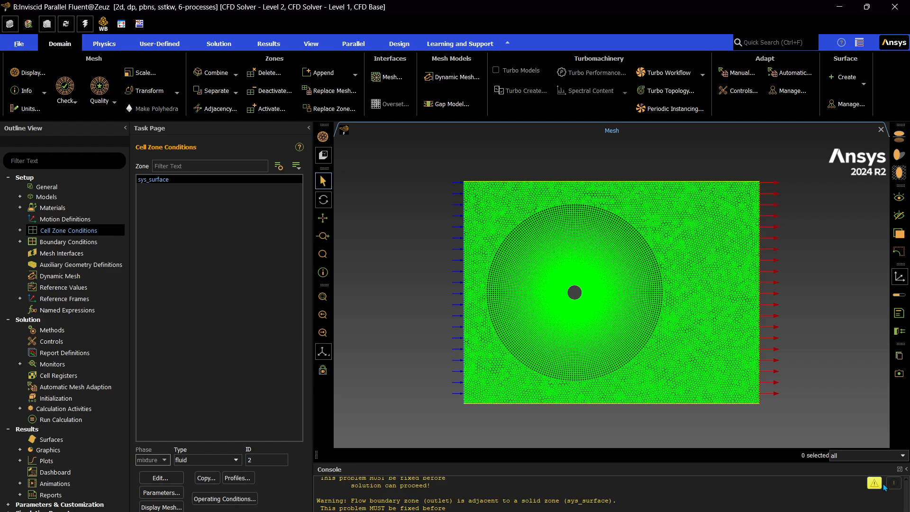
Clear all warning messages from the messages window
{"action": "left_click", "coordinate": [874, 482]}
{"action": "left_click", "coordinate": [286, 492]}
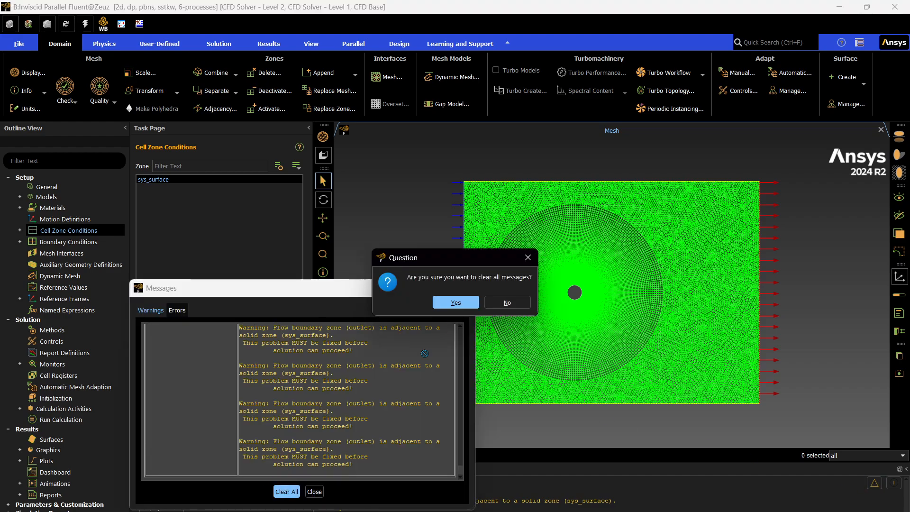
{"action": "left_click", "coordinate": [455, 302]}
{"action": "left_click", "coordinate": [314, 491]}
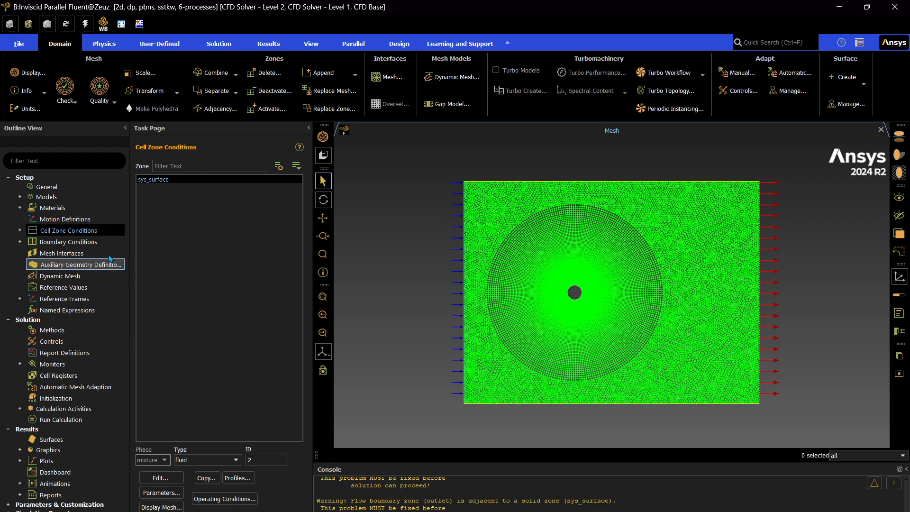
Set the viscous model to Inviscid
{"action": "left_click", "coordinate": [20, 197]}
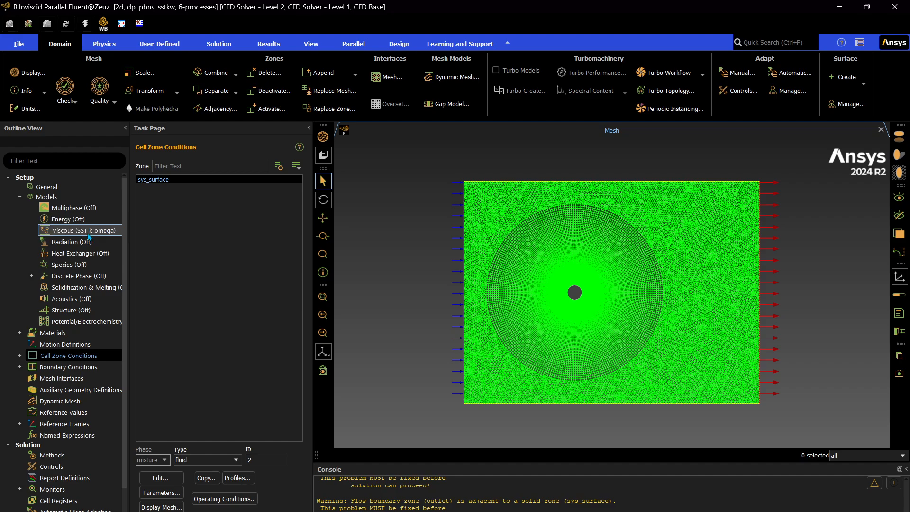
{"action": "left_click", "coordinate": [57, 187]}
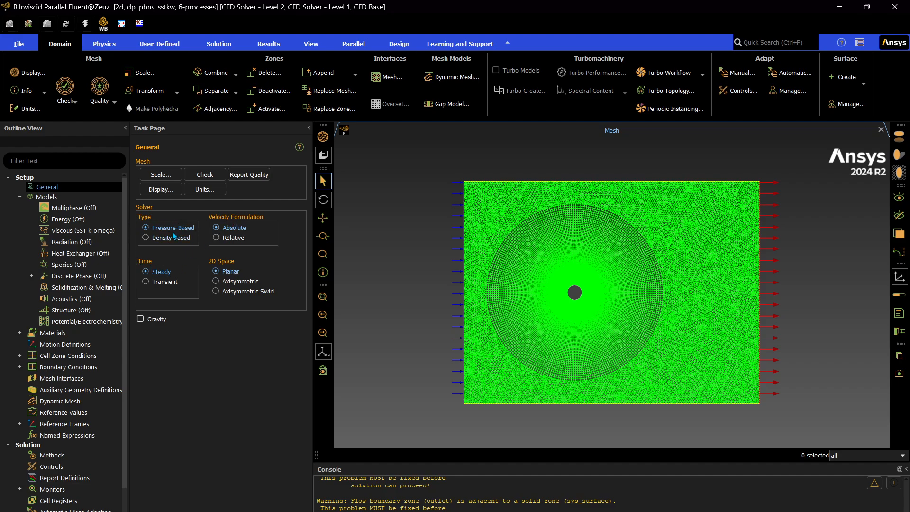
{"action": "double_click", "coordinate": [70, 230]}
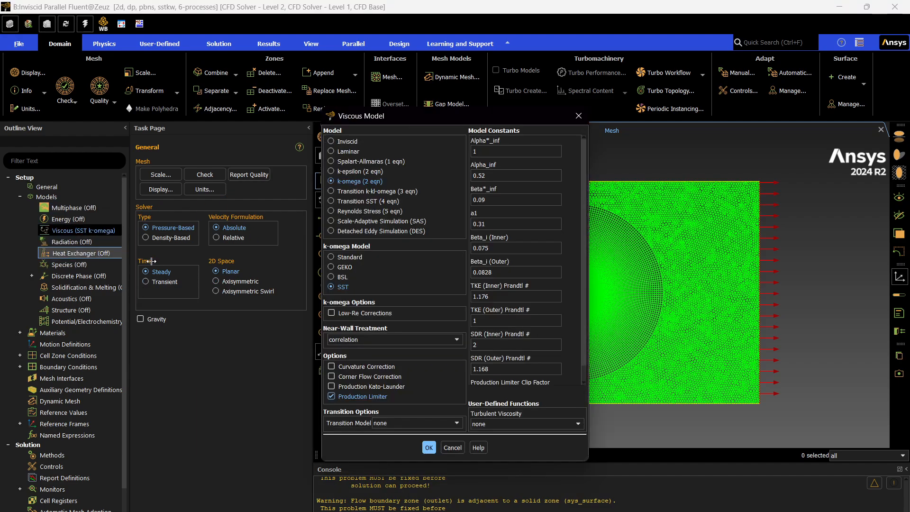
{"action": "left_click", "coordinate": [344, 141]}
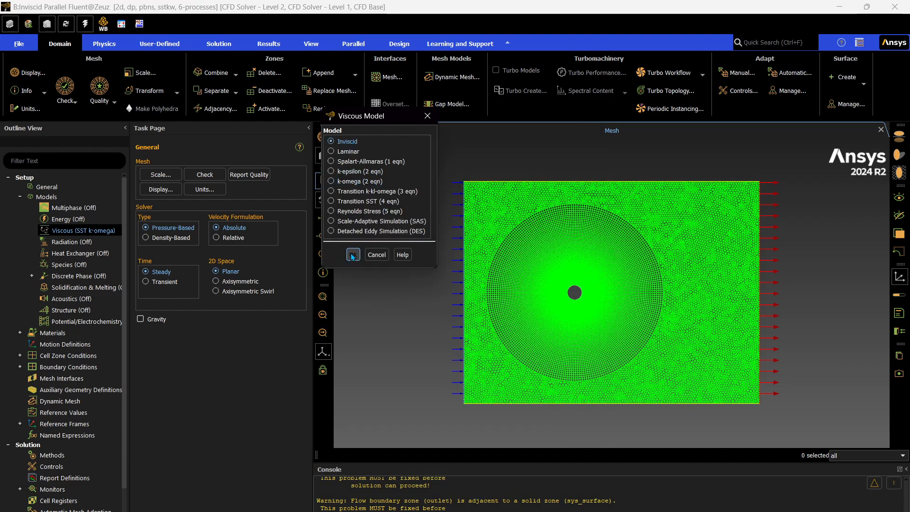
{"action": "left_click", "coordinate": [352, 256]}
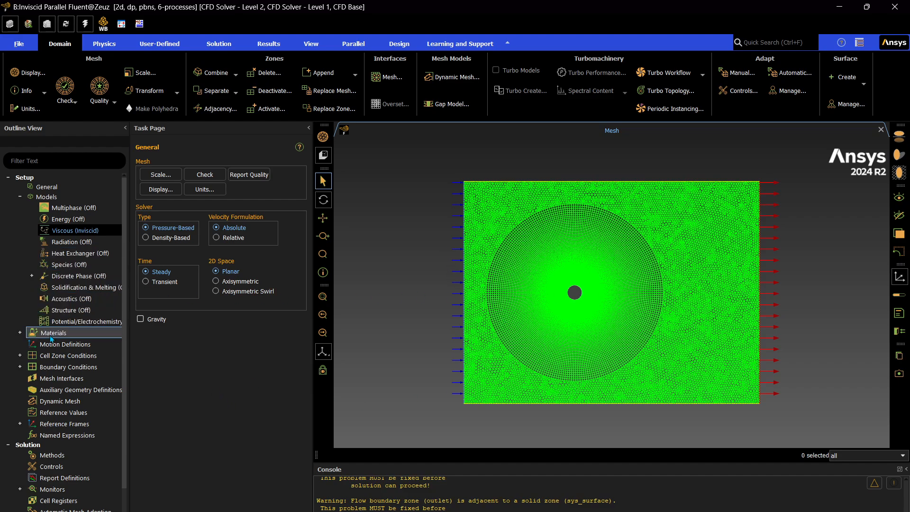
Open the air material's properties to review them
{"action": "left_click", "coordinate": [20, 198]}
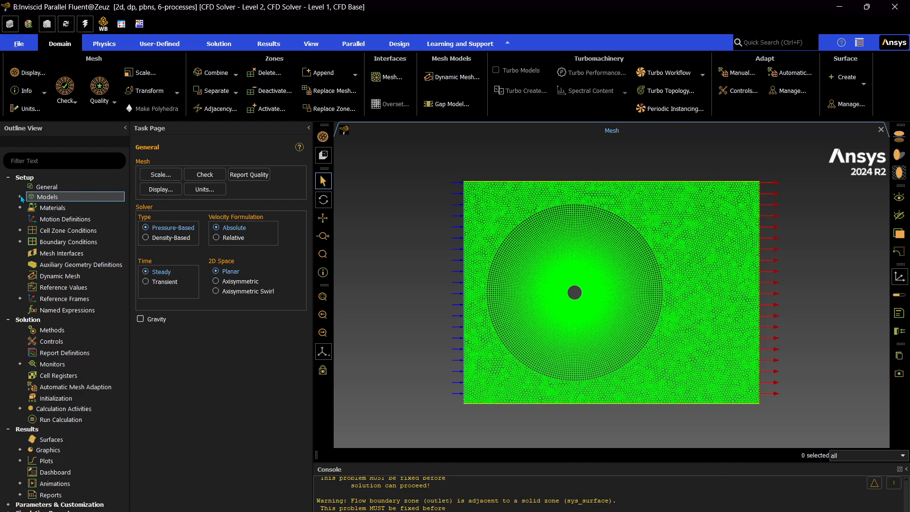
{"action": "left_click", "coordinate": [22, 198]}
{"action": "left_click", "coordinate": [20, 198]}
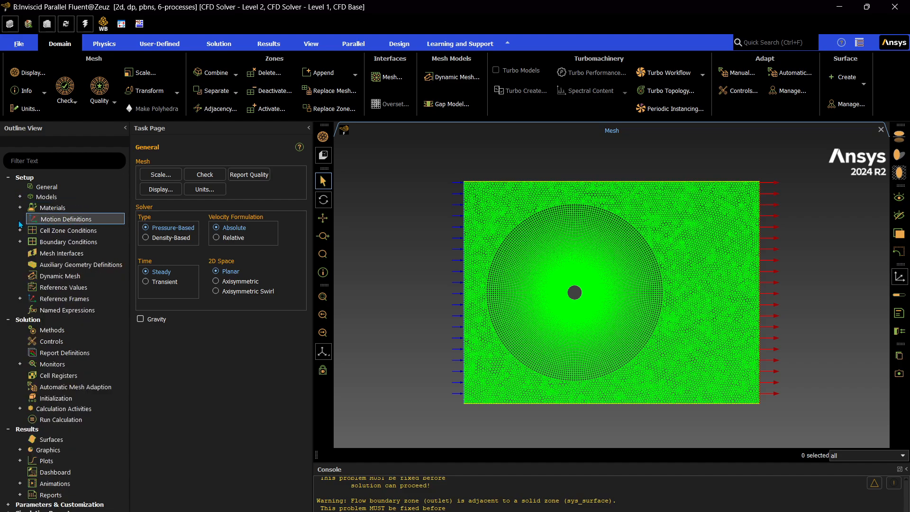
{"action": "left_click", "coordinate": [20, 208]}
{"action": "left_click", "coordinate": [32, 219]}
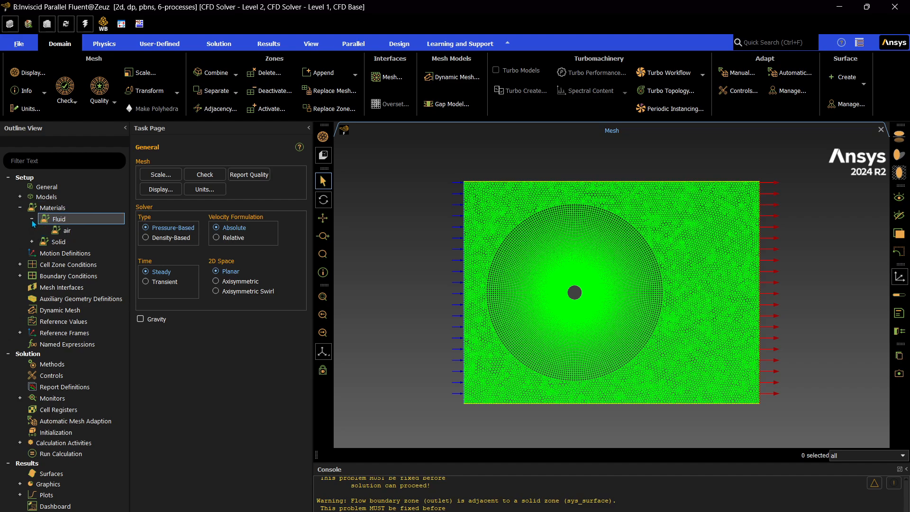
{"action": "double_click", "coordinate": [67, 230]}
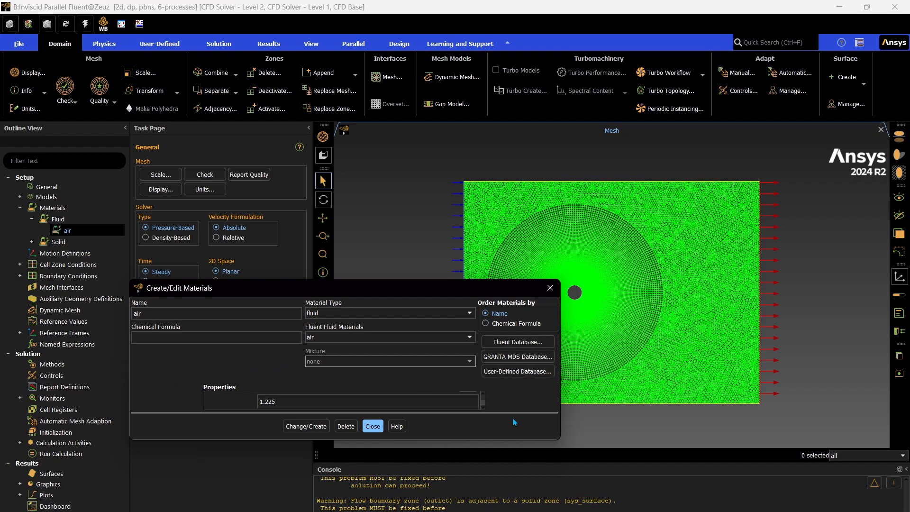
{"action": "left_click_drag", "start_coordinate": [555, 438], "coordinate": [526, 485]}
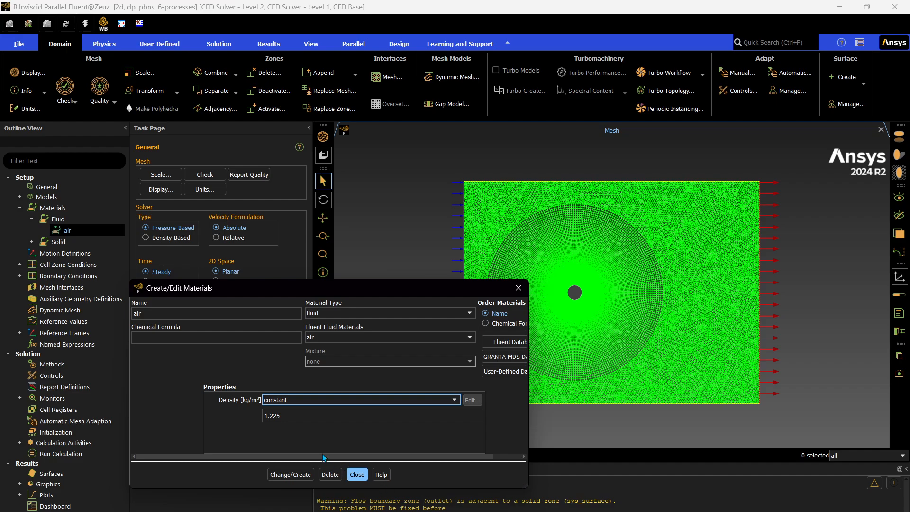
{"action": "left_click", "coordinate": [357, 474]}
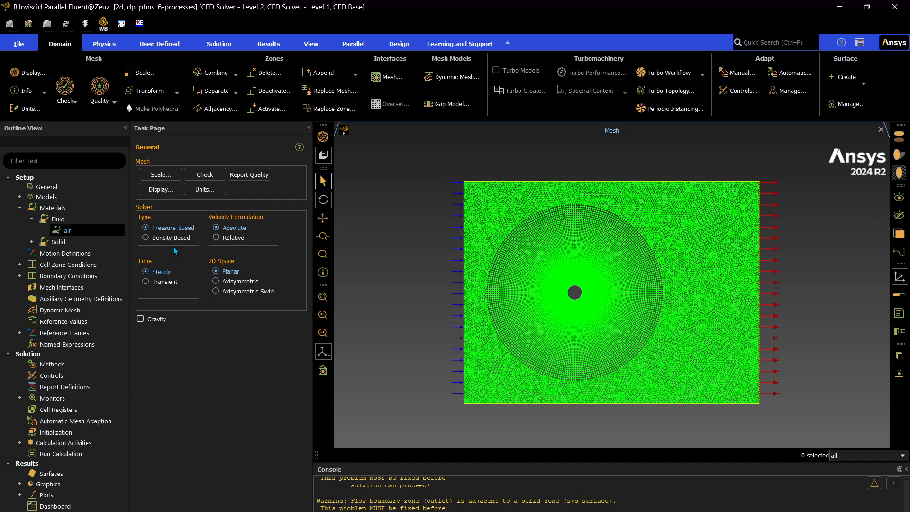
Open the fluid cell zone's settings to review them
{"action": "left_click", "coordinate": [20, 265]}
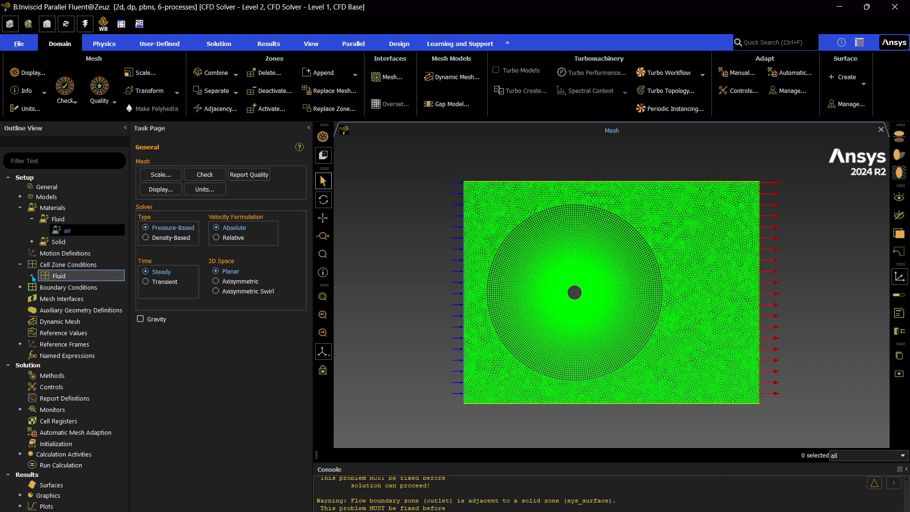
{"action": "left_click", "coordinate": [32, 275]}
{"action": "double_click", "coordinate": [61, 288]}
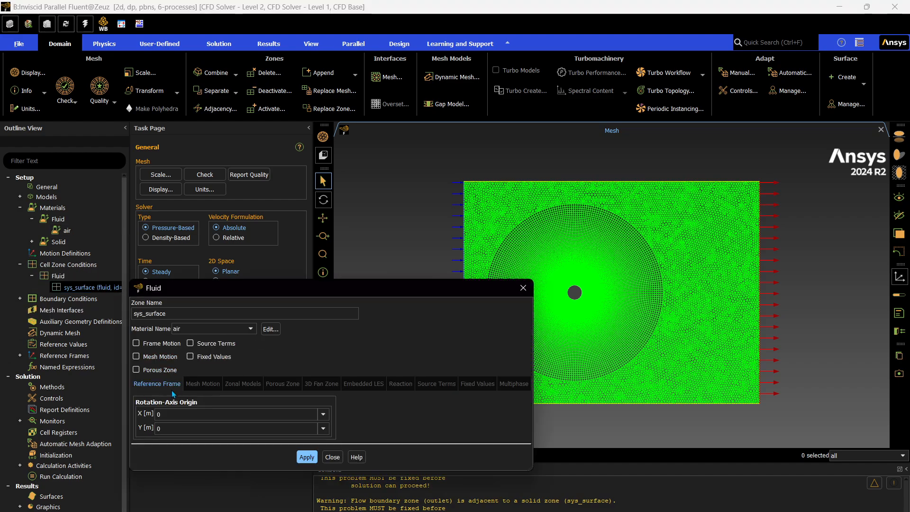
{"action": "left_click", "coordinate": [332, 457]}
{"action": "left_click", "coordinate": [32, 276]}
{"action": "left_click", "coordinate": [19, 264]}
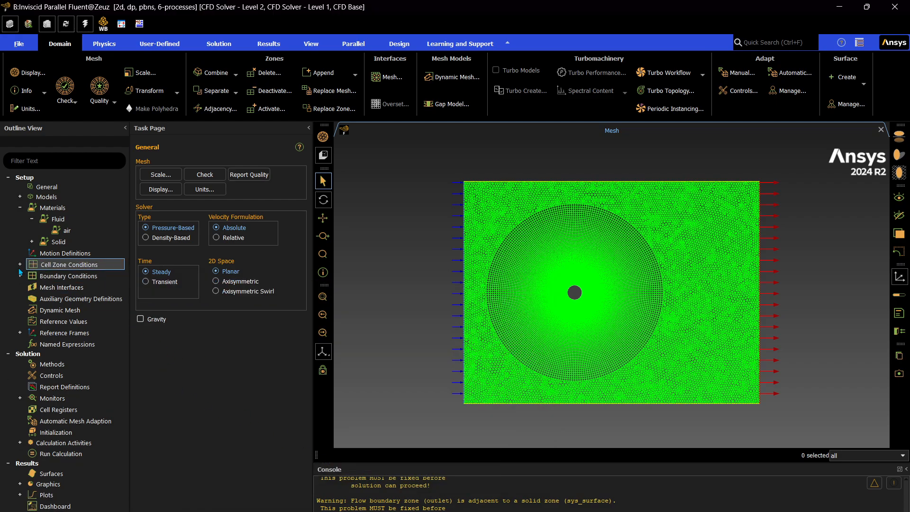
Set the inlet boundary's velocity magnitude to 5 m/s and apply it
{"action": "left_click", "coordinate": [20, 276]}
{"action": "left_click", "coordinate": [32, 287]}
{"action": "left_click", "coordinate": [32, 287]}
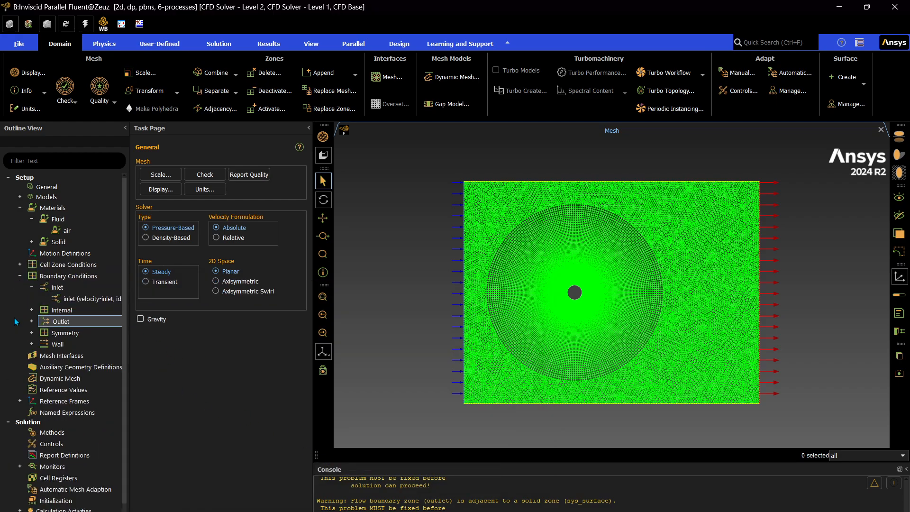
{"action": "left_click", "coordinate": [106, 301]}
{"action": "double_click", "coordinate": [106, 299]}
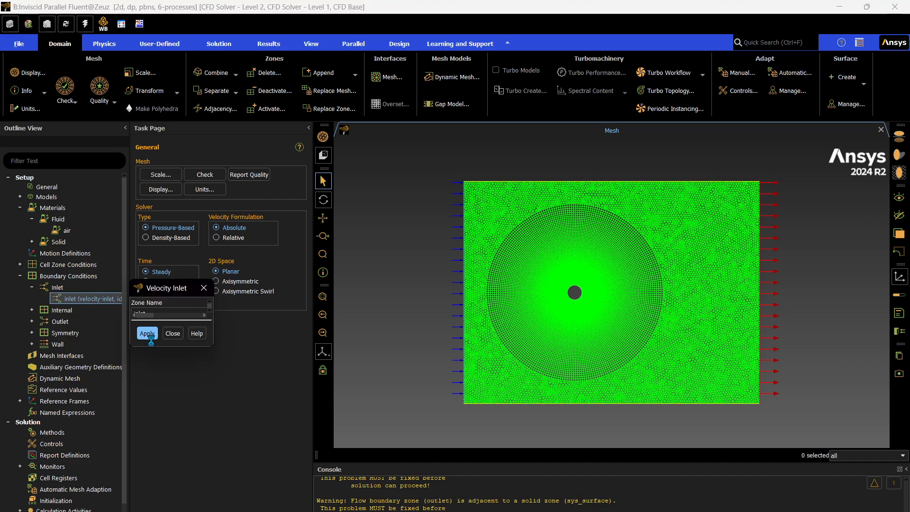
{"action": "left_click", "coordinate": [267, 375]}
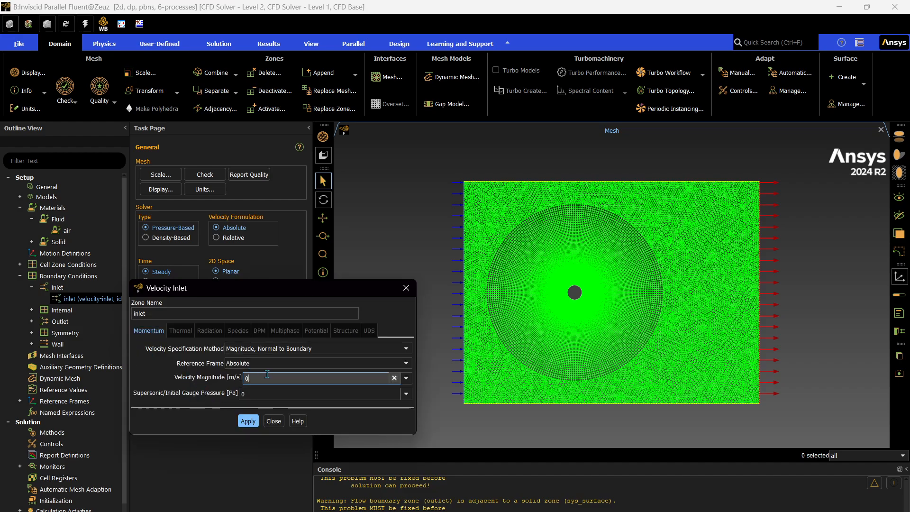
{"action": "key", "text": "BackSpace"}
{"action": "type", "text": "5"}
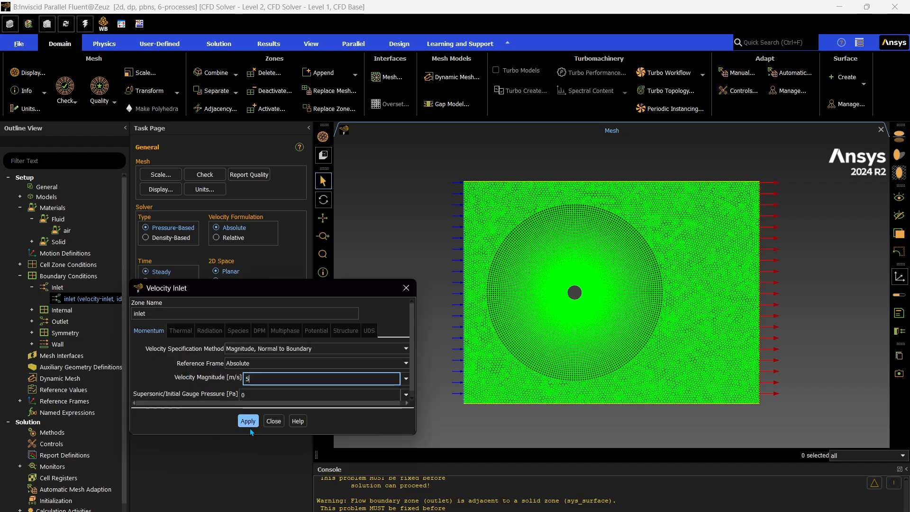
{"action": "left_click", "coordinate": [248, 421]}
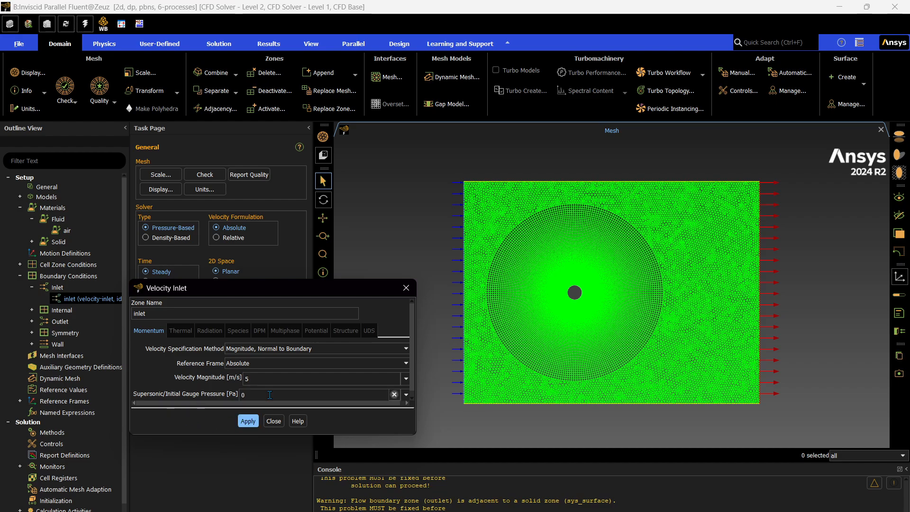
{"action": "left_click", "coordinate": [273, 421]}
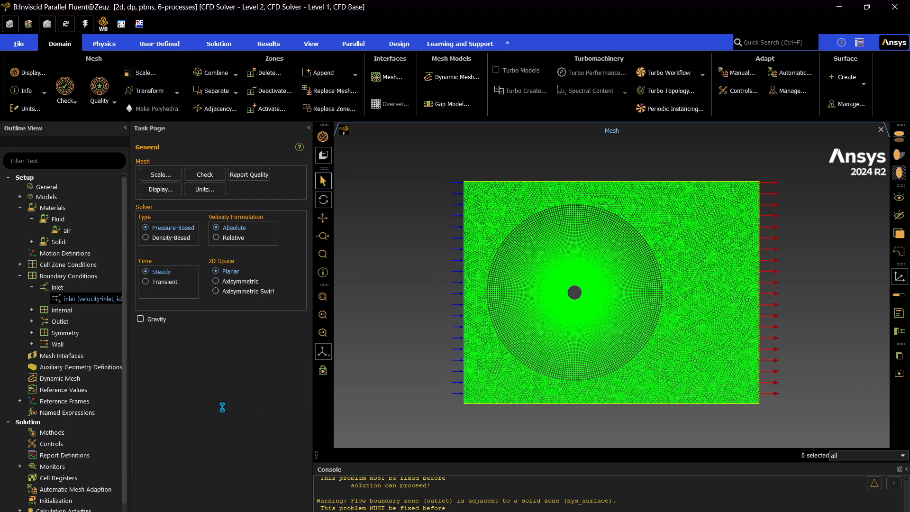
Review the outlet, symmetry and wall boundary condition settings without changing them
{"action": "left_click", "coordinate": [32, 321]}
{"action": "left_click", "coordinate": [32, 321]}
{"action": "left_click", "coordinate": [32, 321]}
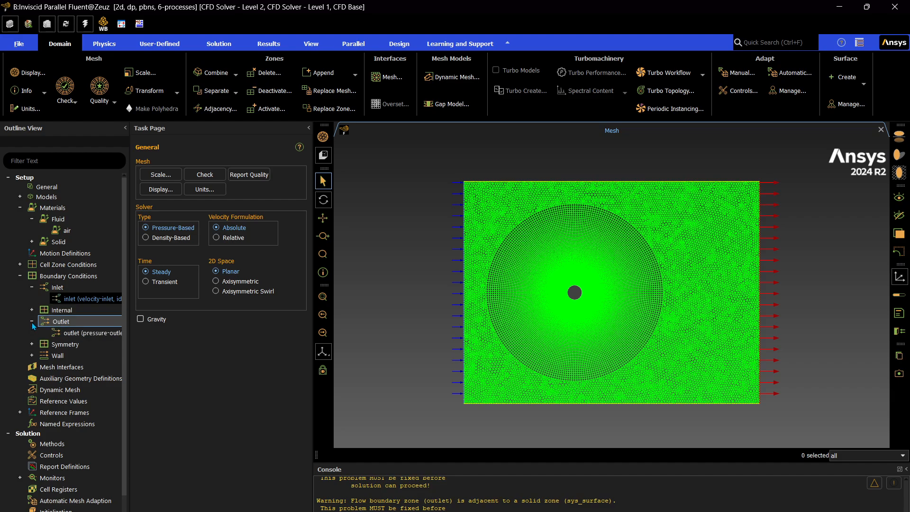
{"action": "double_click", "coordinate": [63, 332]}
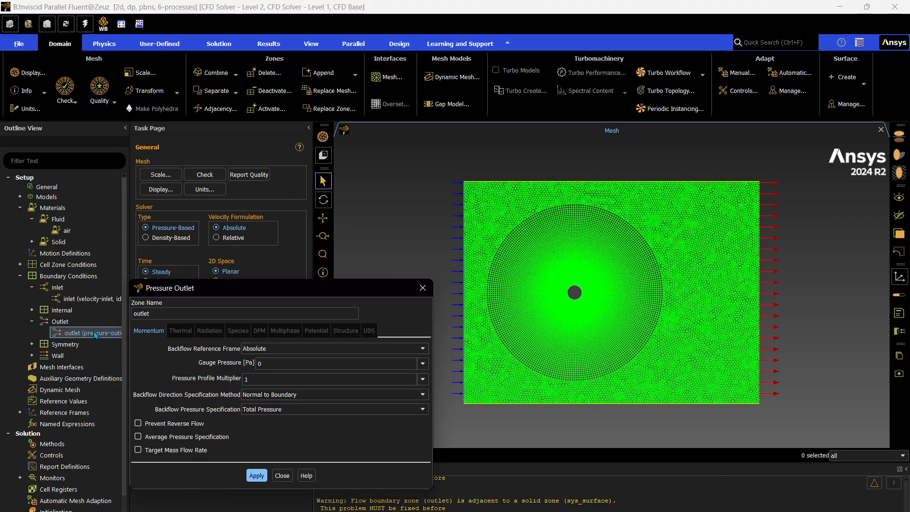
{"action": "left_click", "coordinate": [152, 424]}
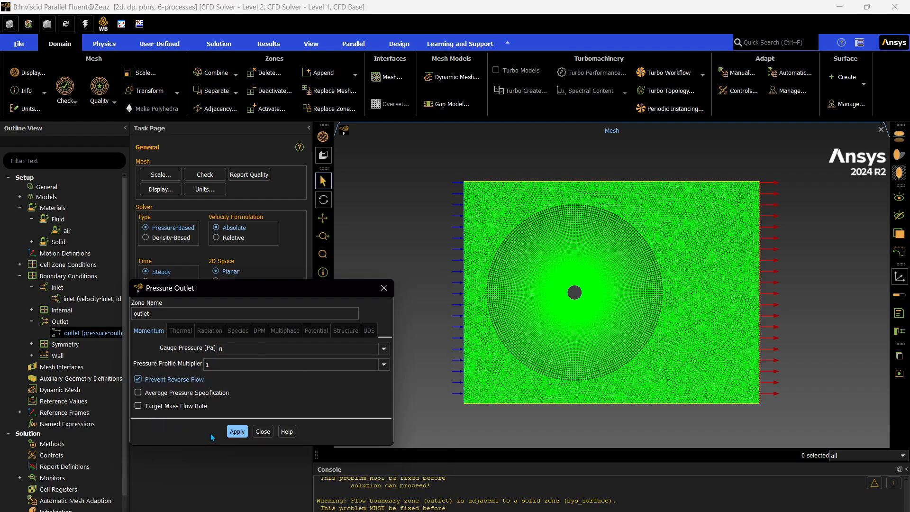
{"action": "left_click", "coordinate": [160, 379]}
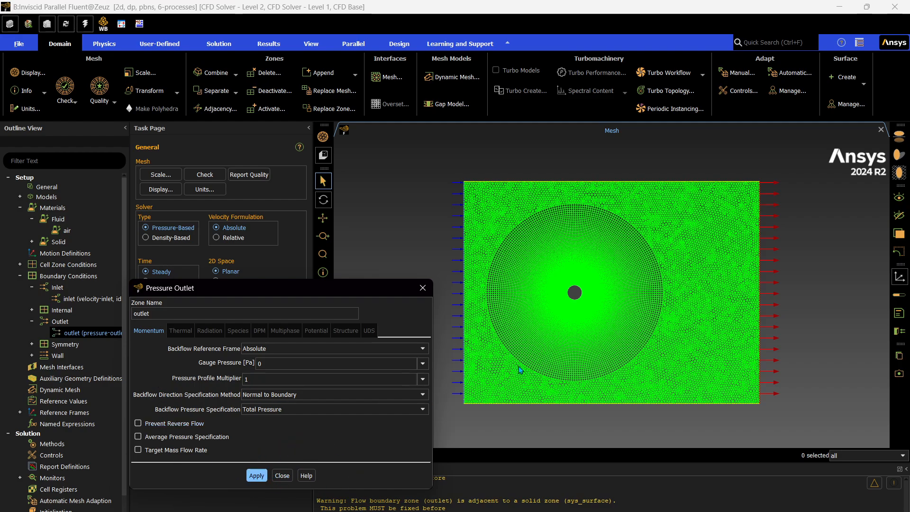
{"action": "left_click", "coordinate": [281, 475]}
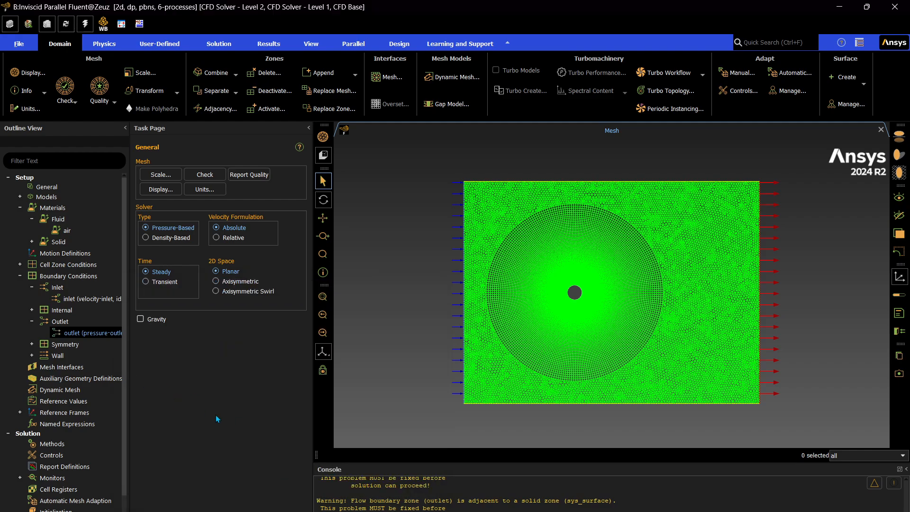
{"action": "left_click", "coordinate": [32, 344]}
{"action": "left_click", "coordinate": [31, 344]}
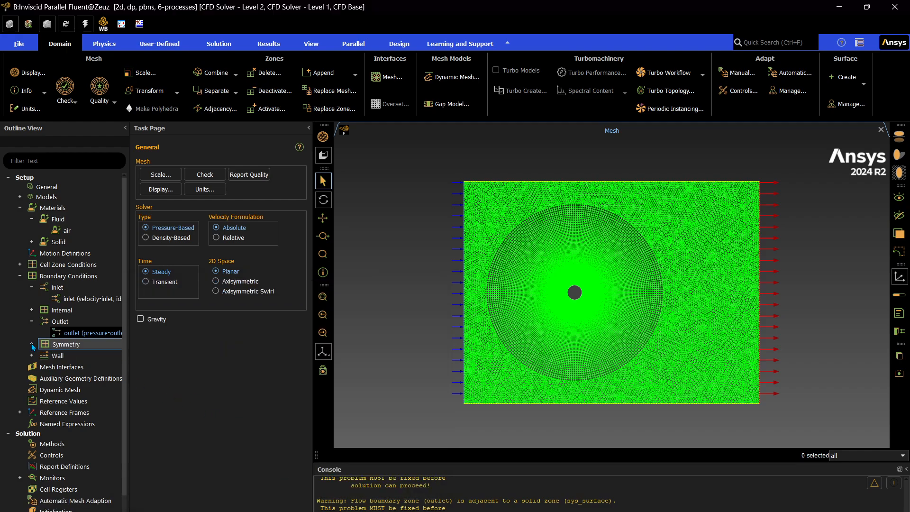
{"action": "left_click", "coordinate": [32, 355]}
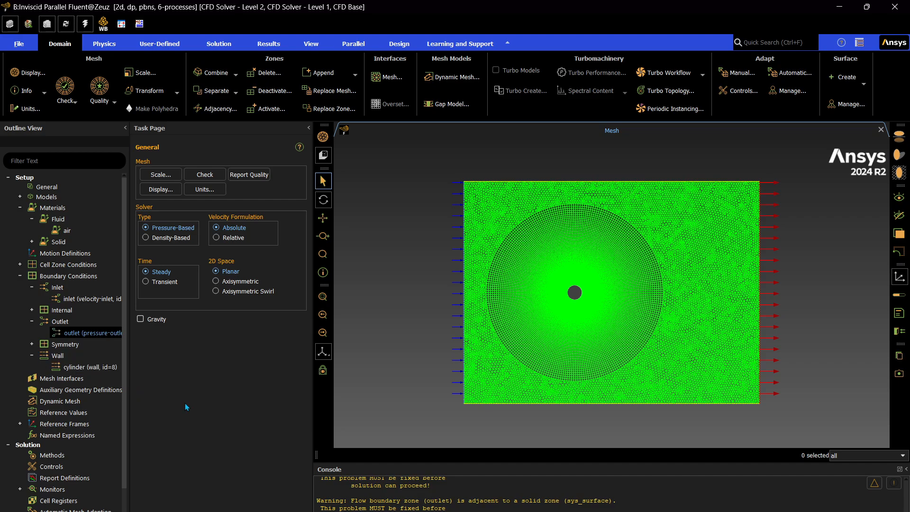
{"action": "left_click", "coordinate": [31, 356]}
{"action": "left_click", "coordinate": [32, 321]}
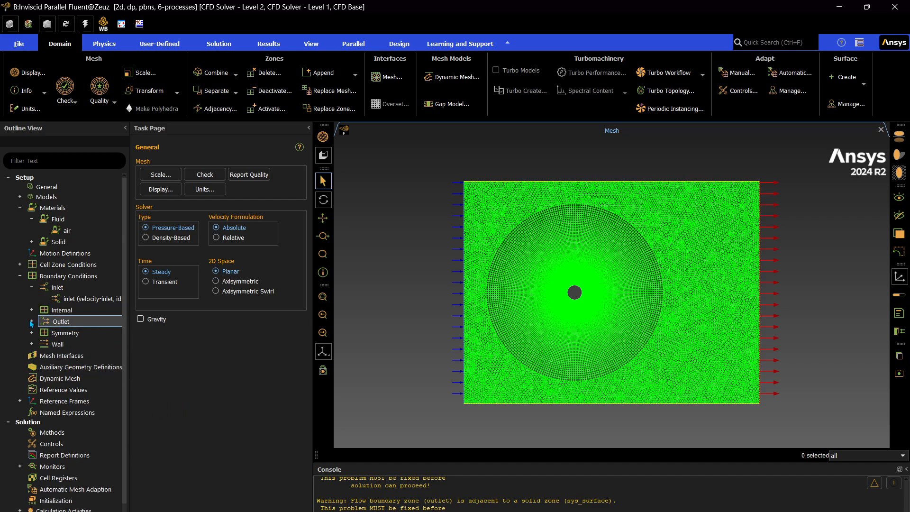
Set the pressure-velocity coupling scheme to SIMPLE and the pressure discretization to PRESTO!
{"action": "scroll", "coordinate": [81, 284], "scroll_direction": "down", "scroll_amount": 3}
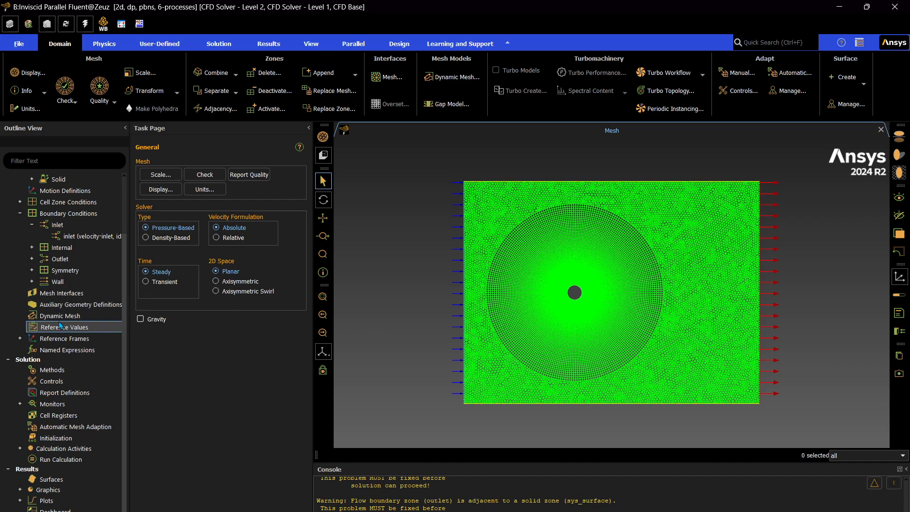
{"action": "left_click", "coordinate": [53, 370]}
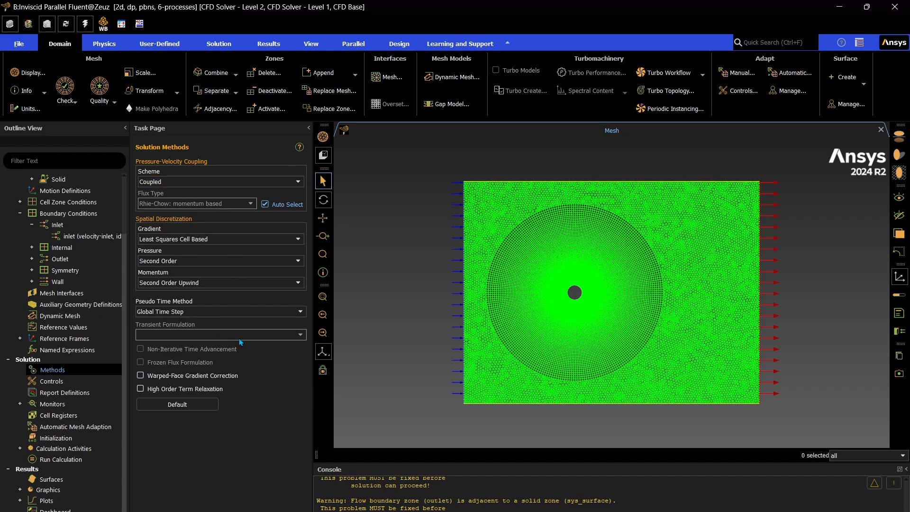
{"action": "left_click", "coordinate": [249, 182]}
{"action": "left_click", "coordinate": [239, 192]}
{"action": "left_click", "coordinate": [219, 263]}
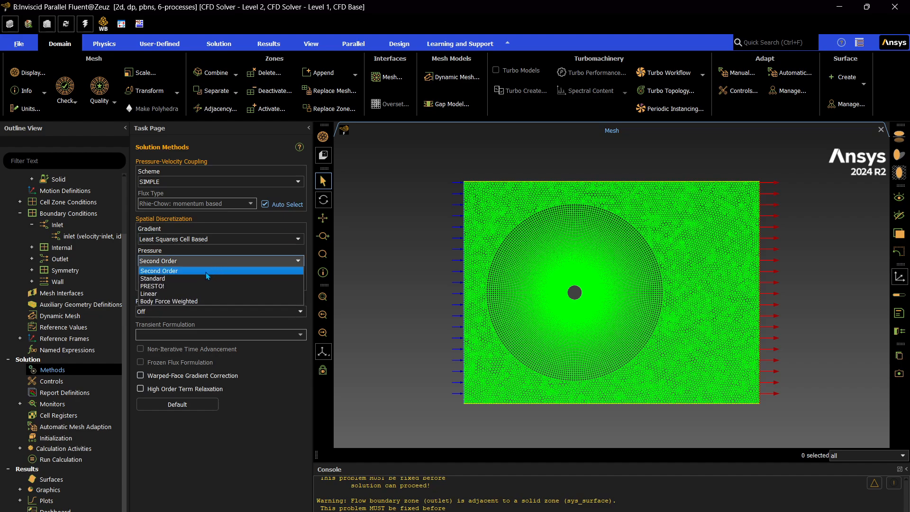
{"action": "left_click", "coordinate": [195, 286]}
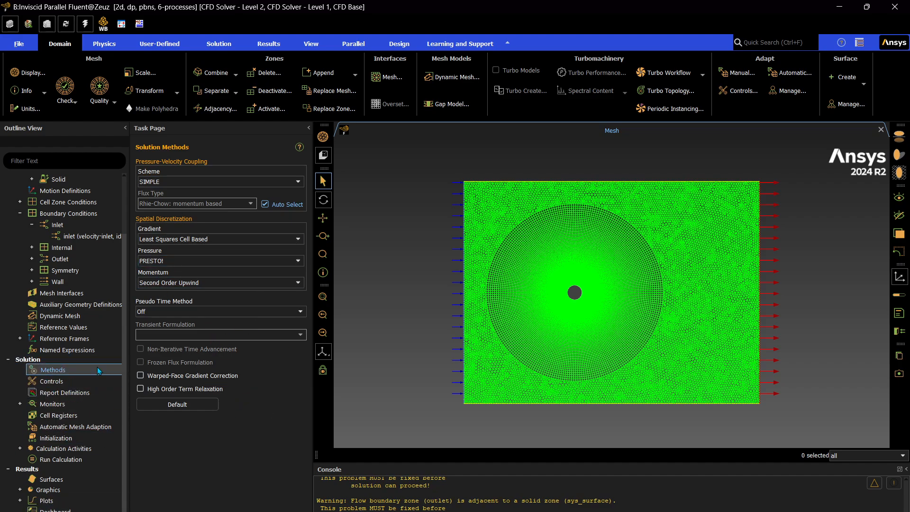
{"action": "left_click", "coordinate": [169, 182]}
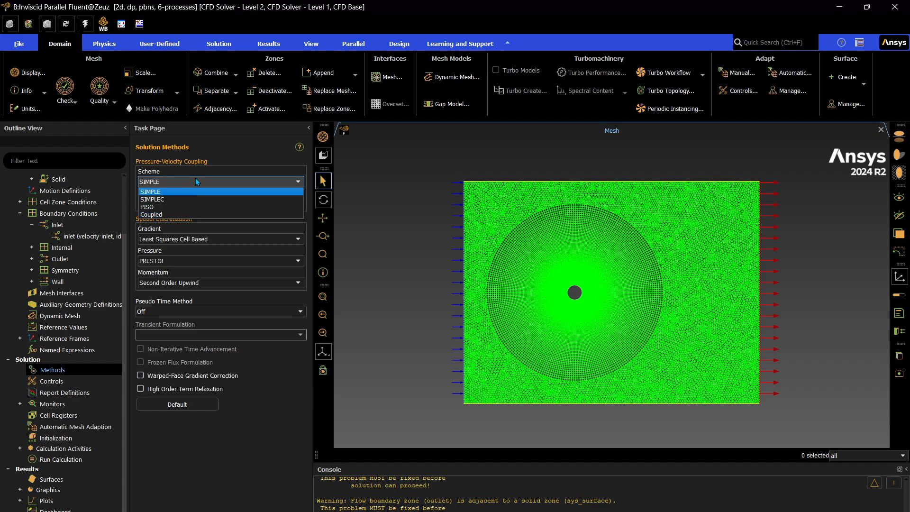
{"action": "left_click", "coordinate": [299, 183]}
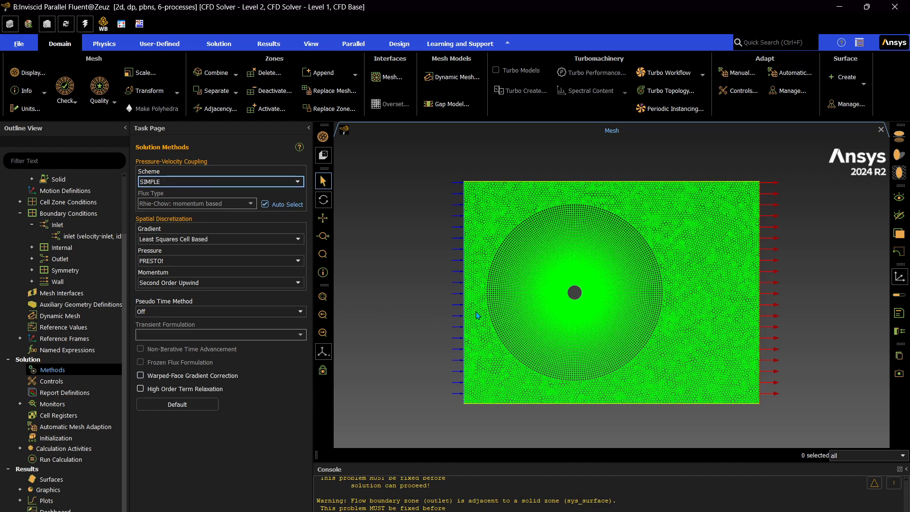
{"action": "scroll", "coordinate": [581, 293], "scroll_direction": "down", "scroll_amount": 1}
{"action": "scroll", "coordinate": [582, 295], "scroll_direction": "up", "scroll_amount": 3}
{"action": "scroll", "coordinate": [582, 295], "scroll_direction": "up", "scroll_amount": 2}
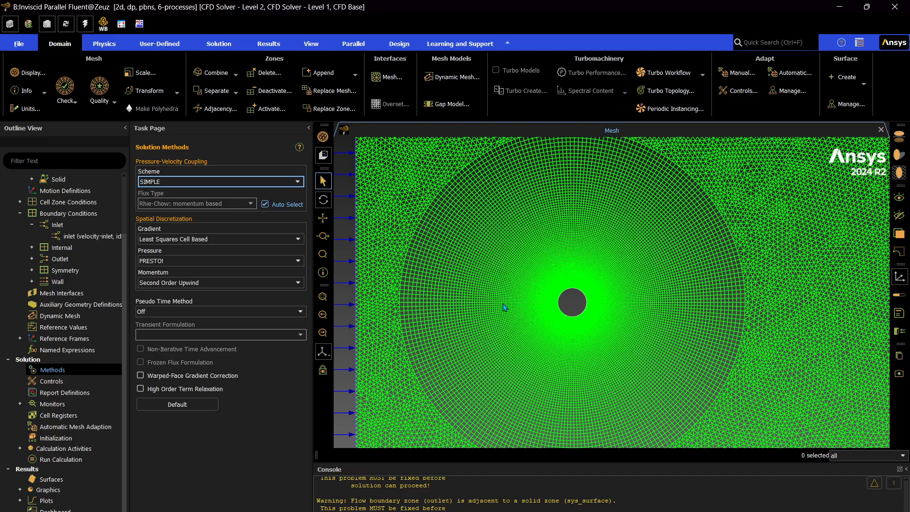
{"action": "scroll", "coordinate": [533, 315], "scroll_direction": "down", "scroll_amount": 5}
{"action": "scroll", "coordinate": [551, 318], "scroll_direction": "up", "scroll_amount": 3}
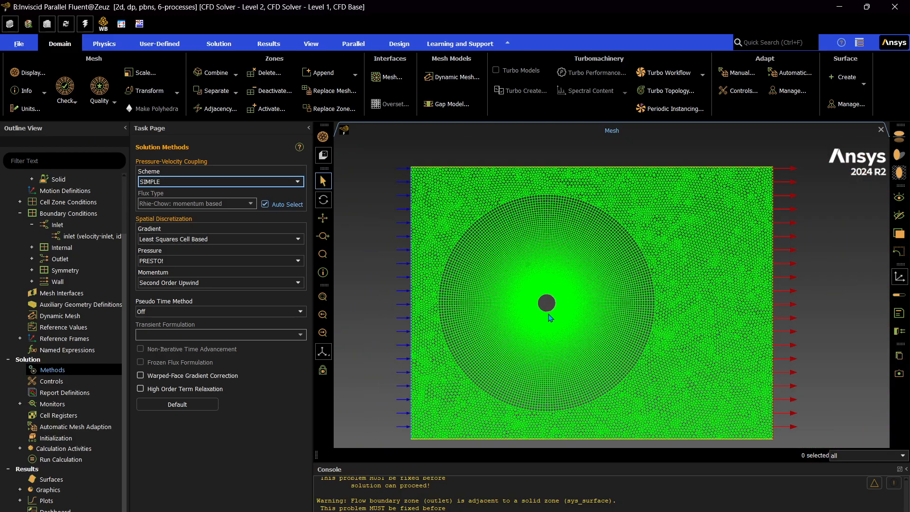
{"action": "scroll", "coordinate": [551, 317], "scroll_direction": "down", "scroll_amount": 3}
{"action": "scroll", "coordinate": [551, 332], "scroll_direction": "up", "scroll_amount": 1}
{"action": "scroll", "coordinate": [551, 327], "scroll_direction": "up", "scroll_amount": 3}
{"action": "scroll", "coordinate": [544, 311], "scroll_direction": "down", "scroll_amount": 3}
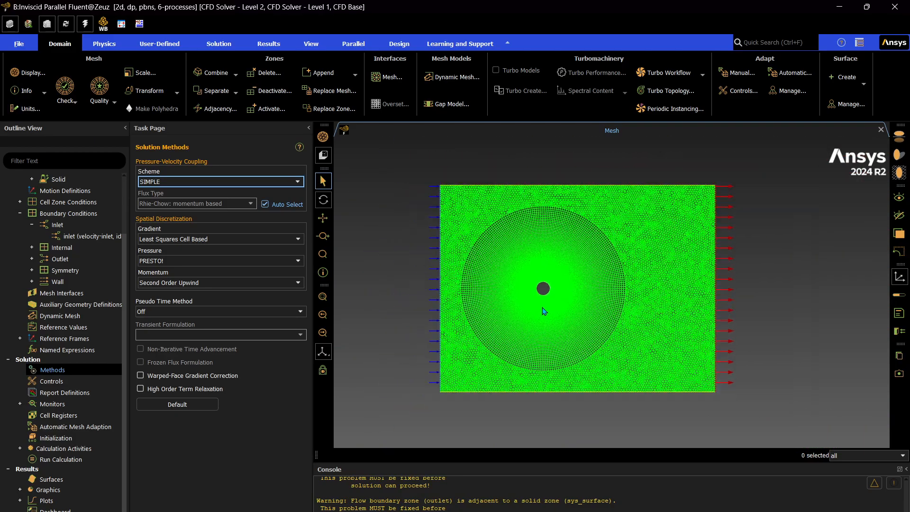
{"action": "scroll", "coordinate": [544, 296], "scroll_direction": "up", "scroll_amount": 2}
{"action": "scroll", "coordinate": [545, 296], "scroll_direction": "down", "scroll_amount": 2}
{"action": "scroll", "coordinate": [544, 297], "scroll_direction": "up", "scroll_amount": 1}
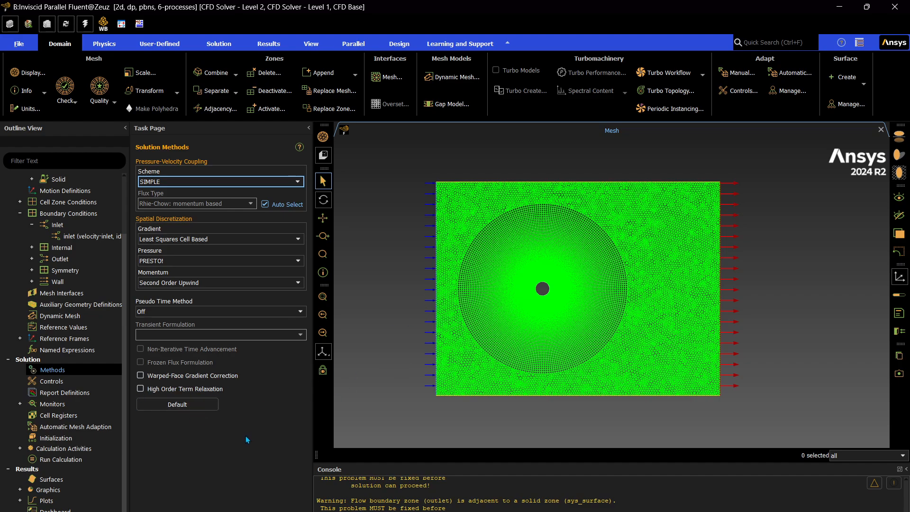
Create a drag coefficient report definition named cd on the cylinder zone, with printing to console enabled
{"action": "left_click", "coordinate": [54, 396]}
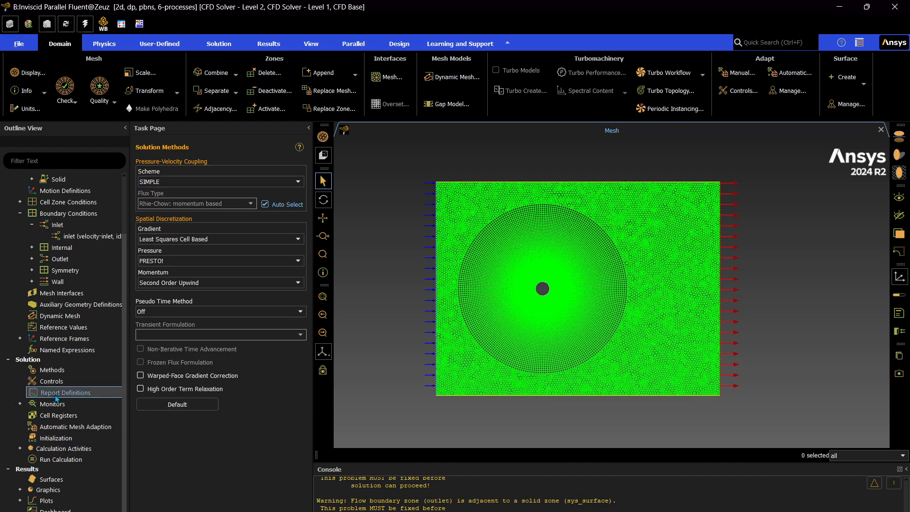
{"action": "right_click", "coordinate": [55, 392]}
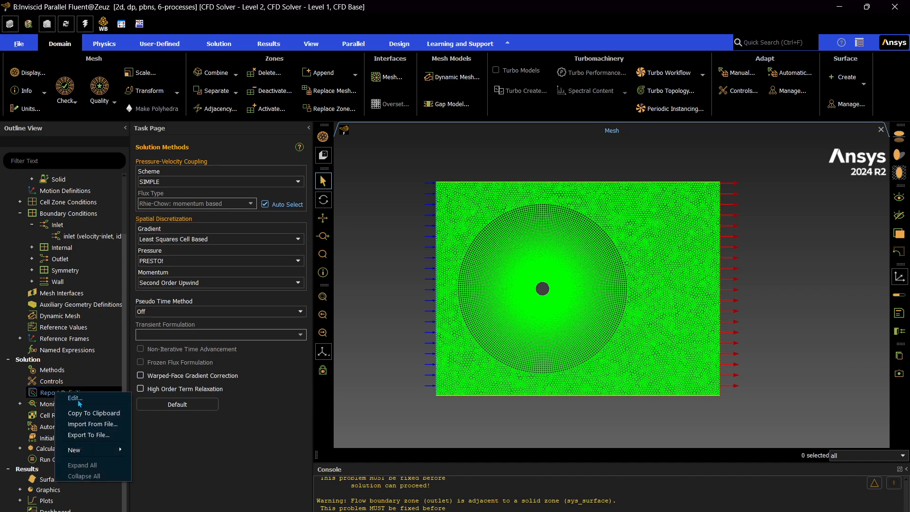
{"action": "mouse_move", "coordinate": [95, 450]}
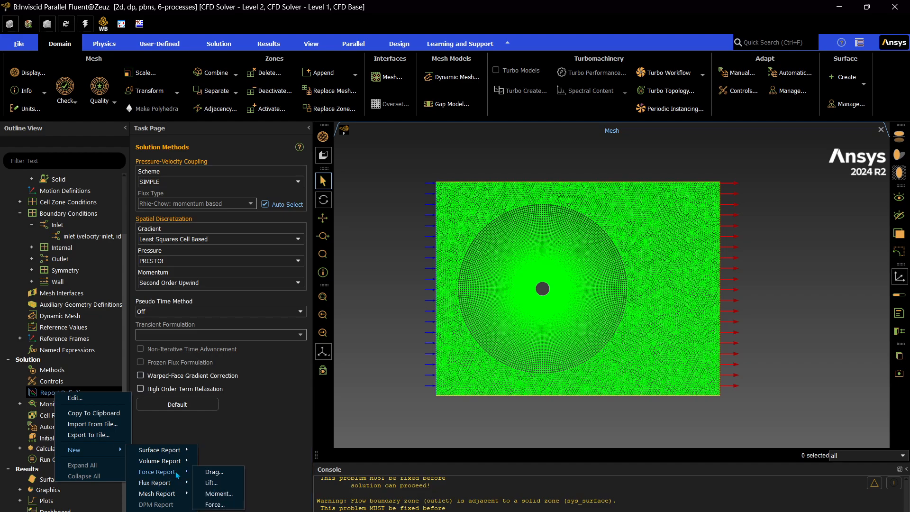
{"action": "mouse_move", "coordinate": [170, 471]}
{"action": "left_click", "coordinate": [214, 471]}
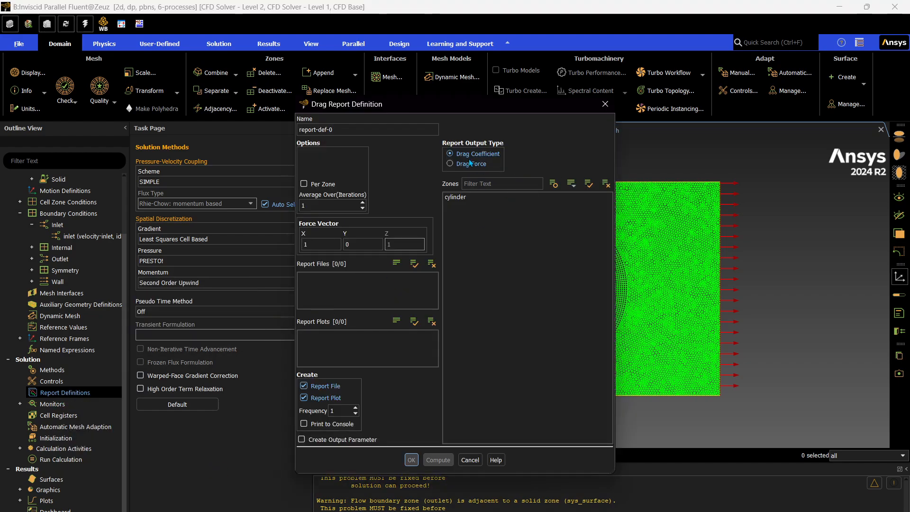
{"action": "left_click", "coordinate": [459, 197]}
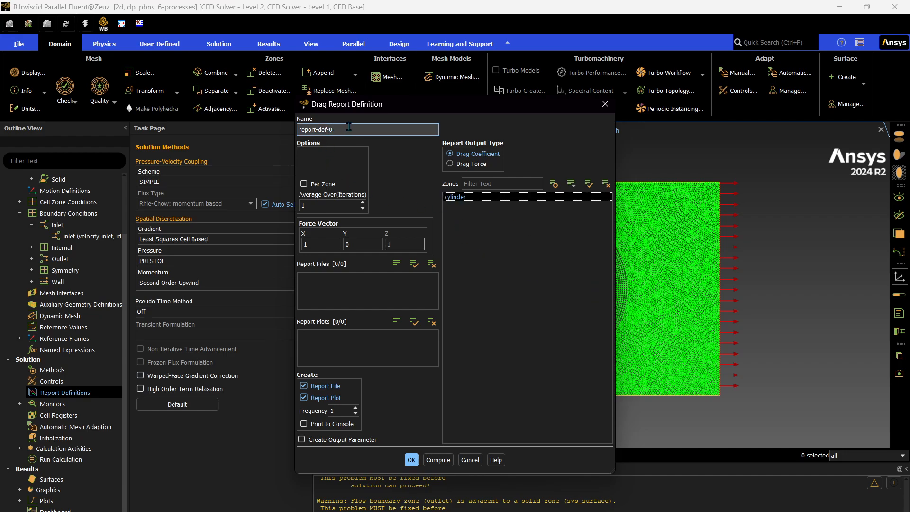
{"action": "type", "text": "cd"}
{"action": "key", "text": "Tab"}
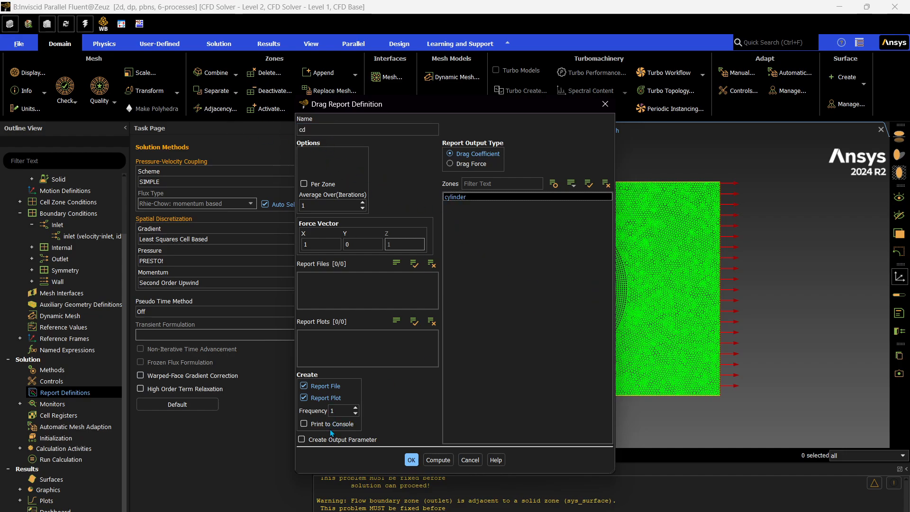
{"action": "left_click", "coordinate": [303, 423]}
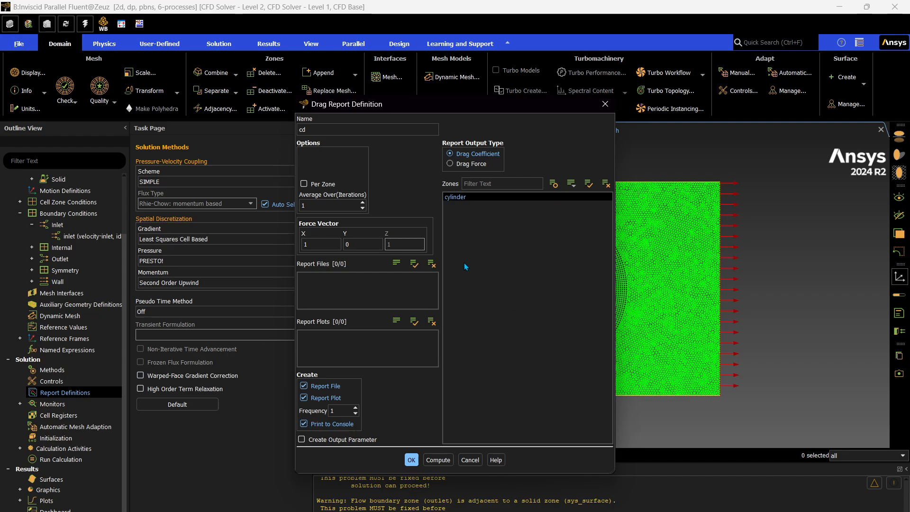
{"action": "left_click", "coordinate": [411, 460]}
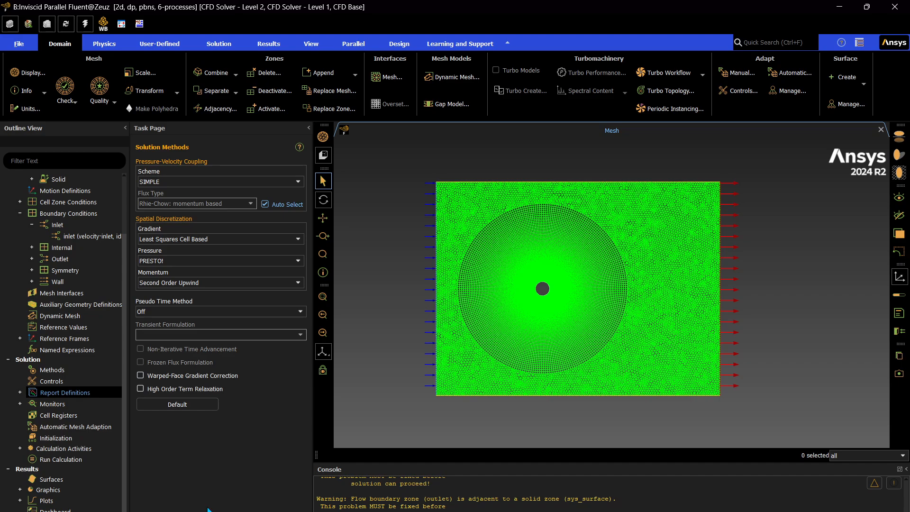
Set the residual absolute convergence criteria for continuity, x-velocity and y-velocity to 1e-6
{"action": "left_click", "coordinate": [20, 404]}
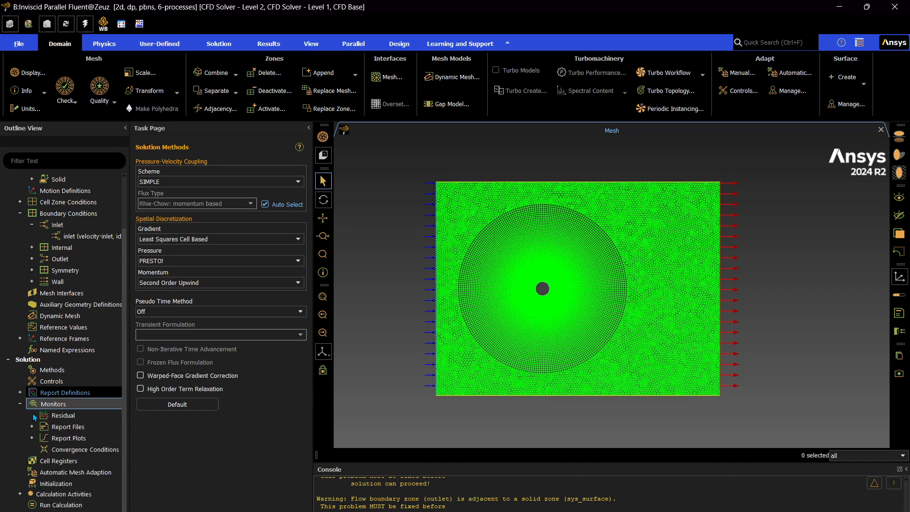
{"action": "double_click", "coordinate": [58, 416]}
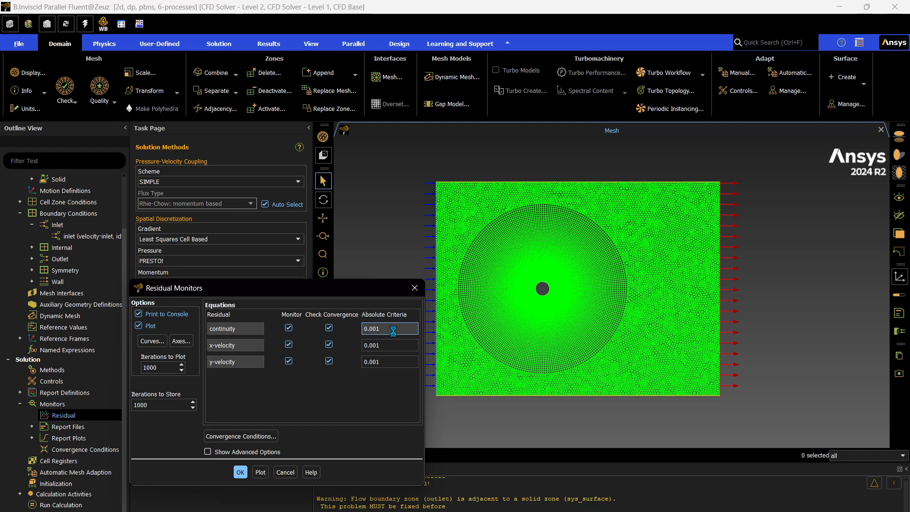
{"action": "key", "text": "BackSpace"}
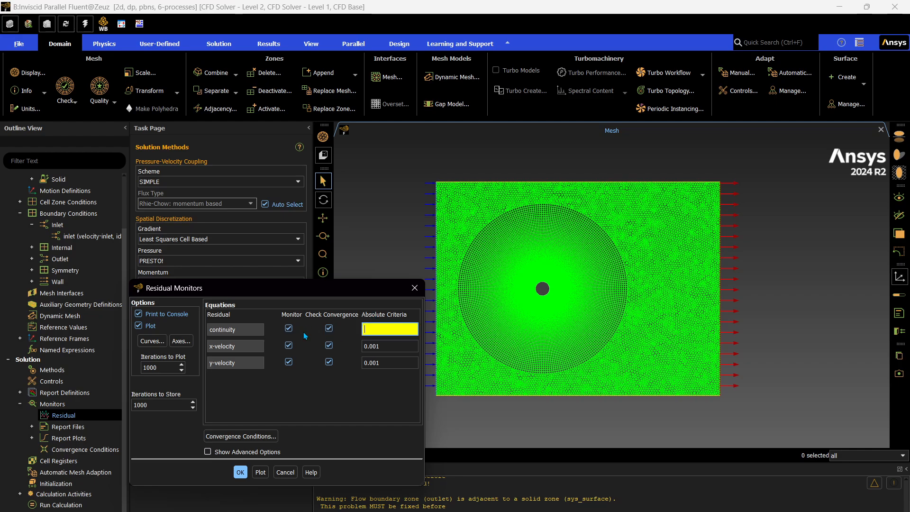
{"action": "type", "text": "1e-6"}
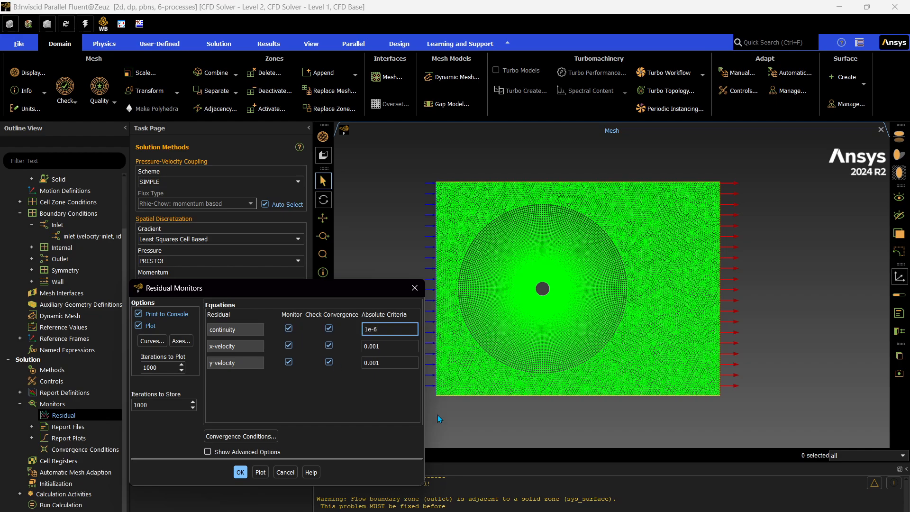
{"action": "triple_click", "coordinate": [401, 329]}
{"action": "key", "text": "ctrl+c"}
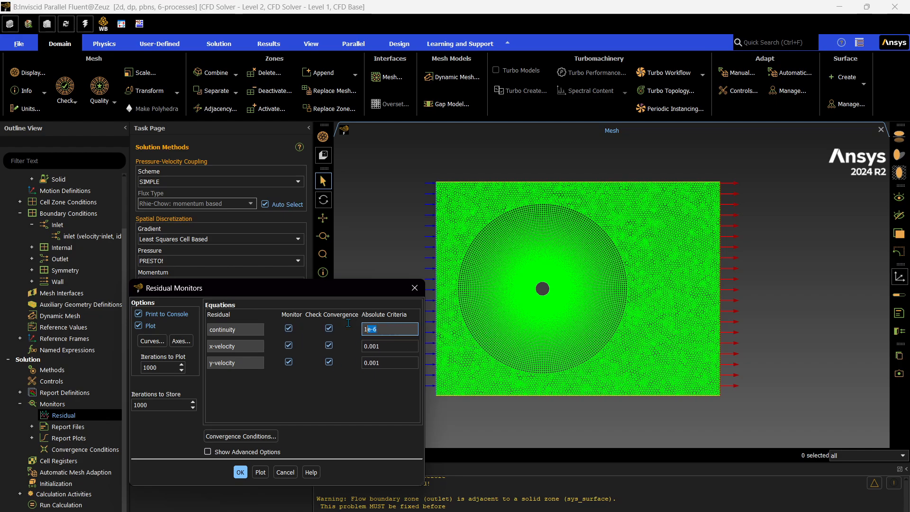
{"action": "triple_click", "coordinate": [393, 346]}
{"action": "key", "text": "ctrl+v"}
{"action": "key", "text": "Tab"}
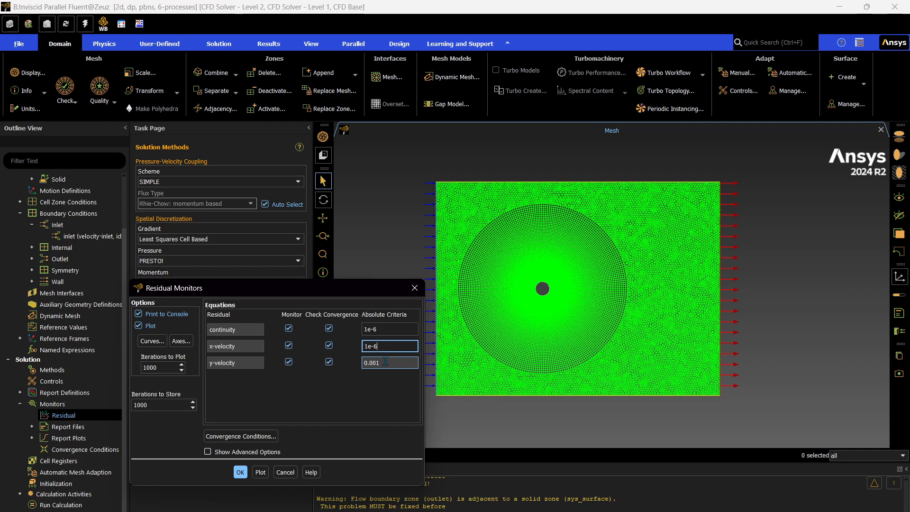
{"action": "key", "text": "ctrl+v"}
{"action": "left_click", "coordinate": [240, 472]}
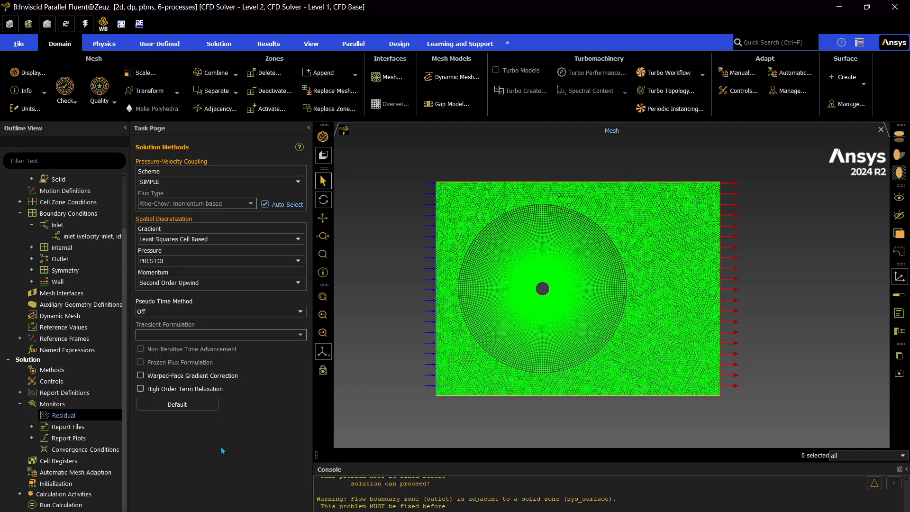
{"action": "scroll", "coordinate": [61, 438], "scroll_direction": "down", "scroll_amount": 2}
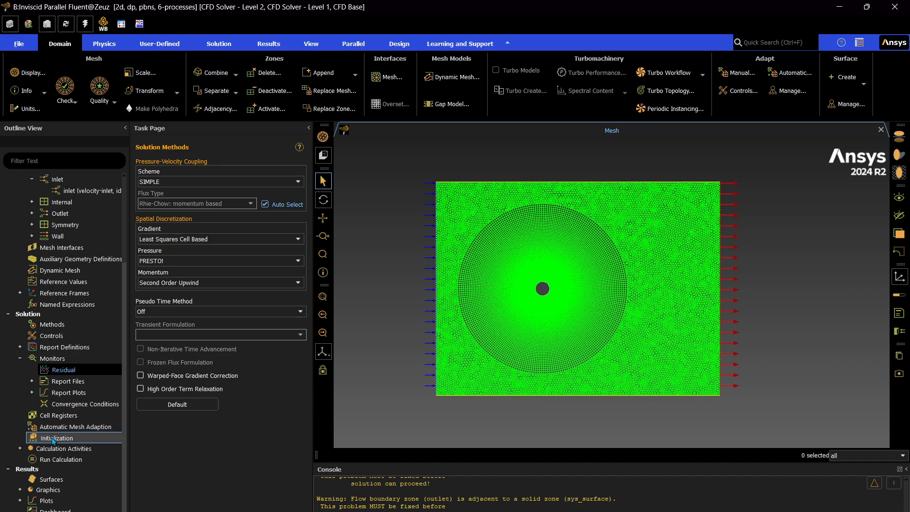
{"action": "left_click", "coordinate": [53, 439]}
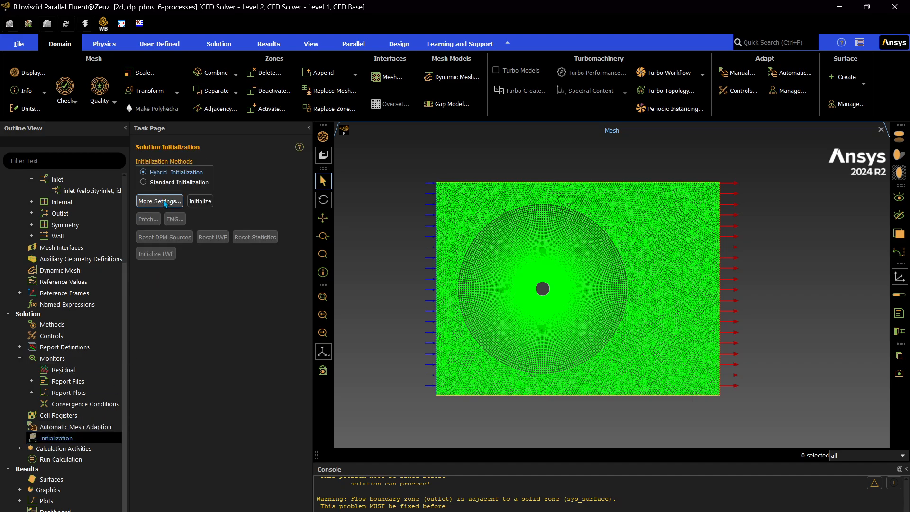
{"action": "left_click", "coordinate": [165, 202]}
{"action": "left_click", "coordinate": [199, 326]}
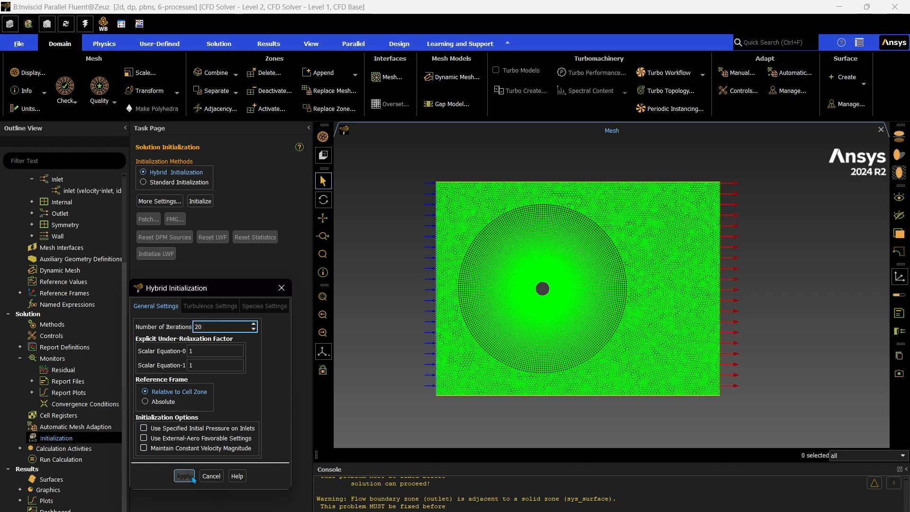
{"action": "type", "text": "2"}
{"action": "left_click", "coordinate": [211, 476]}
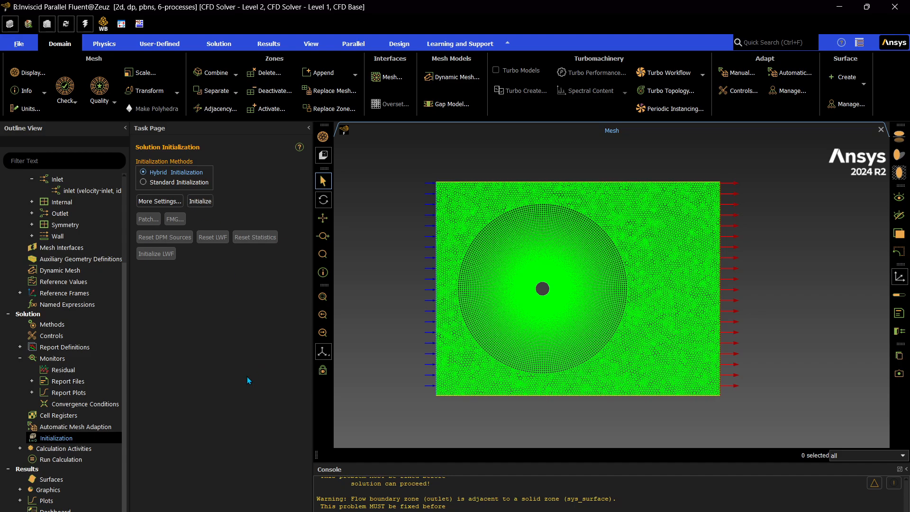
Set the reference values to be computed from the inlet
{"action": "scroll", "coordinate": [44, 250], "scroll_direction": "up", "scroll_amount": 3}
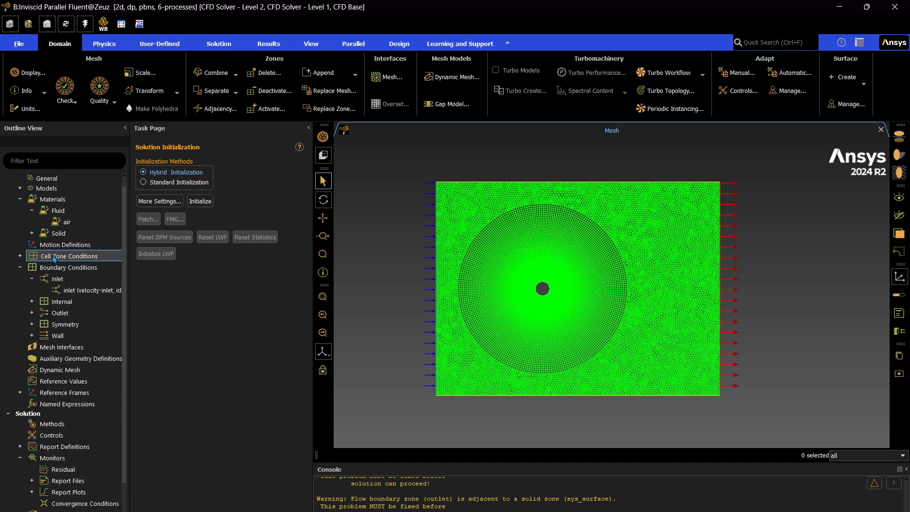
{"action": "left_click", "coordinate": [73, 385]}
{"action": "left_click", "coordinate": [275, 171]}
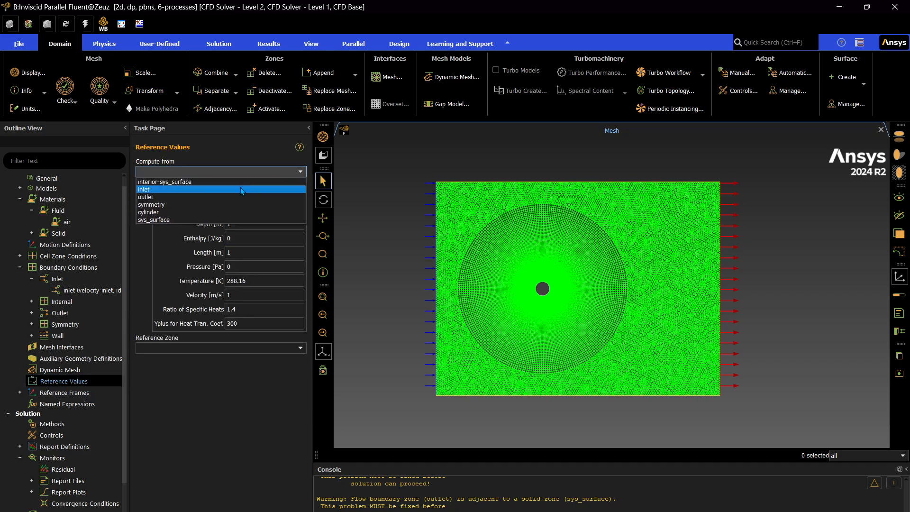
{"action": "left_click", "coordinate": [239, 189]}
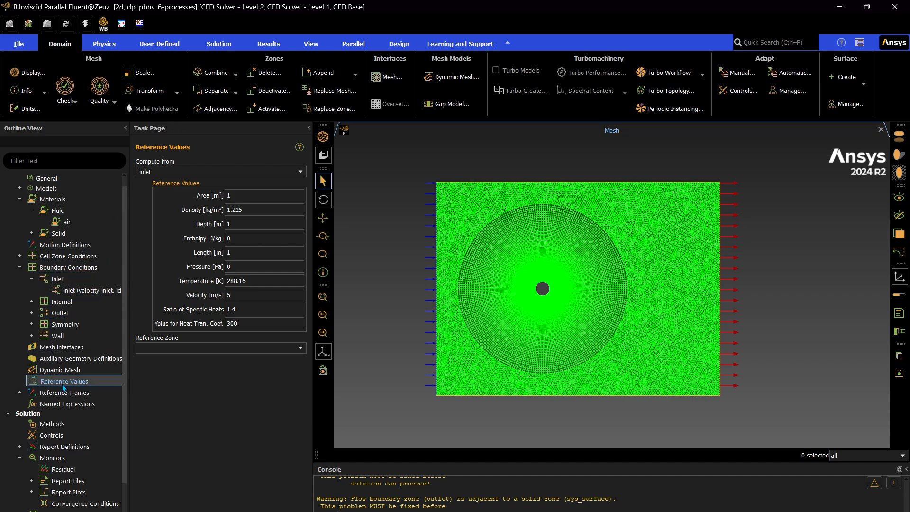
Initialize the solution using hybrid initialization
{"action": "scroll", "coordinate": [97, 305], "scroll_direction": "down", "scroll_amount": 2}
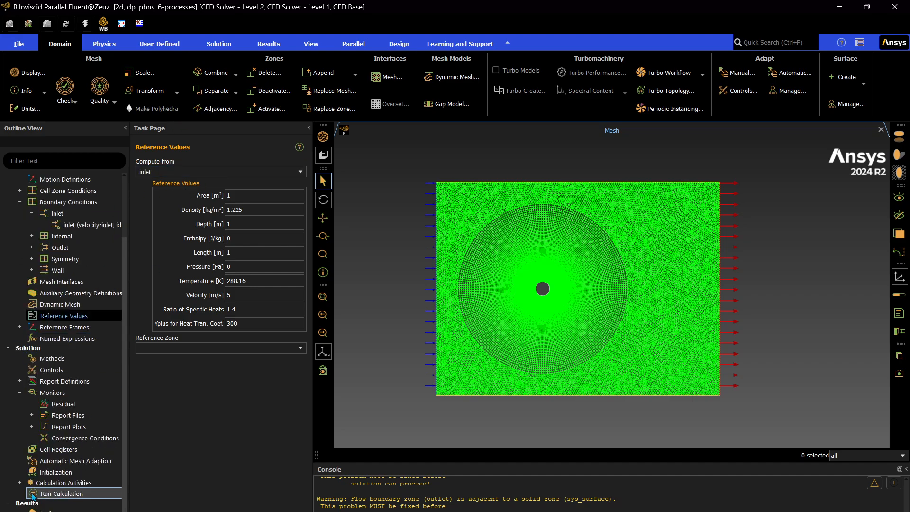
{"action": "left_click", "coordinate": [57, 472]}
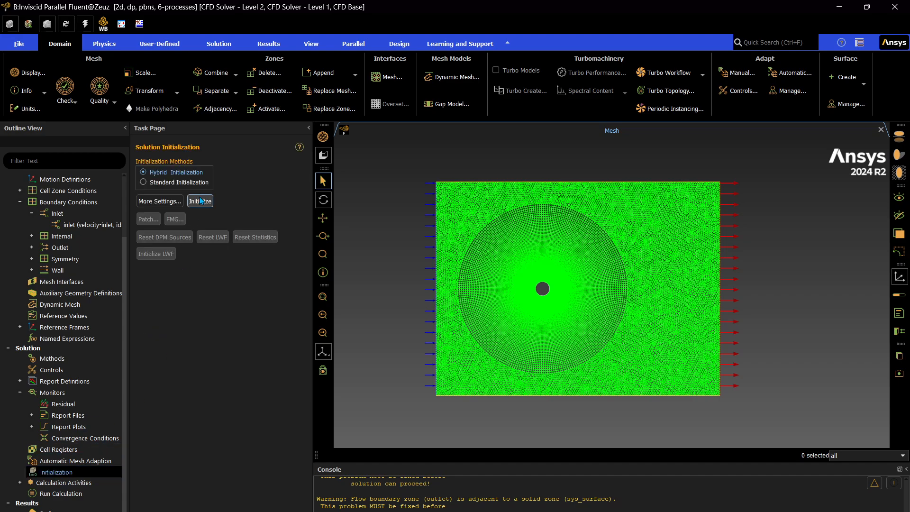
{"action": "left_click", "coordinate": [199, 200]}
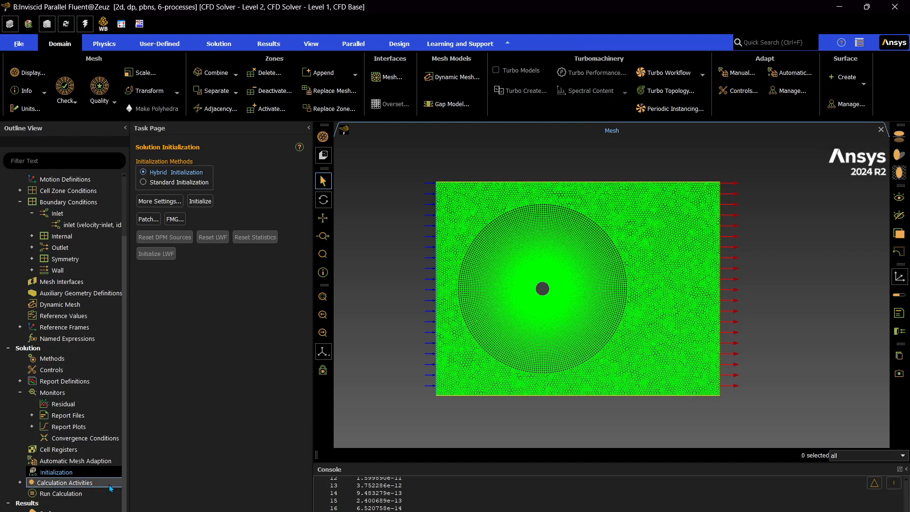
Run the calculation for 1000 iterations
{"action": "left_click", "coordinate": [87, 493]}
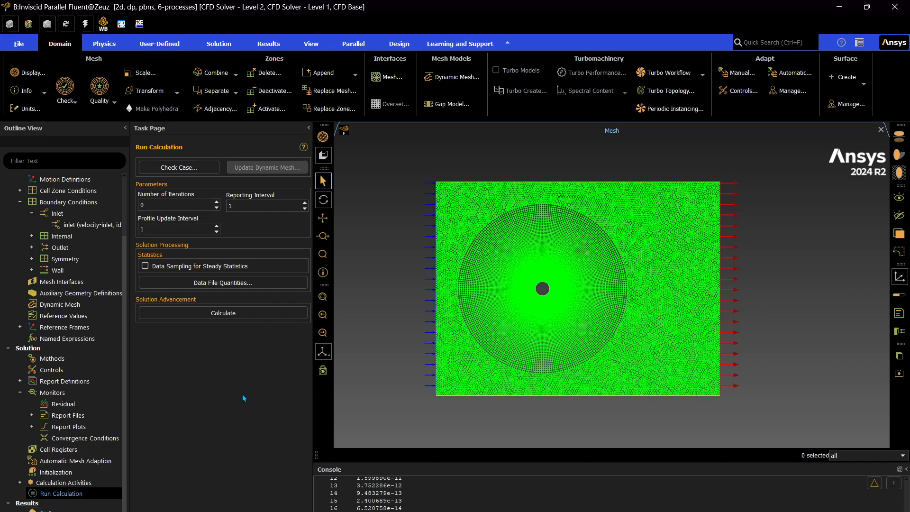
{"action": "double_click", "coordinate": [142, 205]}
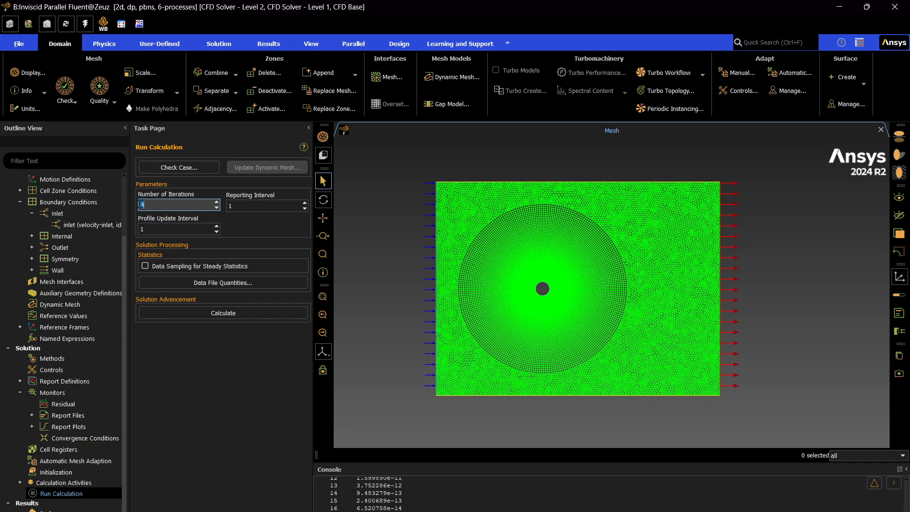
{"action": "type", "text": "1000"}
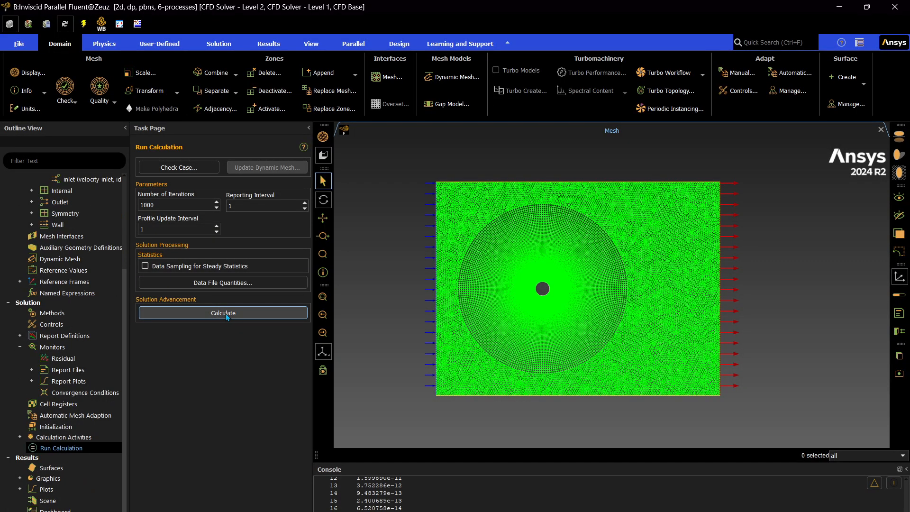
{"action": "left_click", "coordinate": [227, 315]}
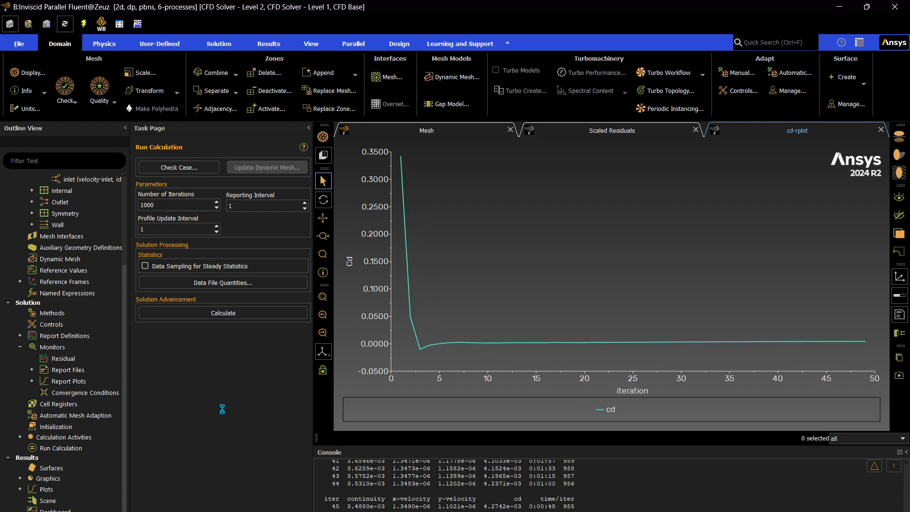
Dismiss the completion notice and review the scaled residuals plot
{"action": "left_click", "coordinate": [657, 134]}
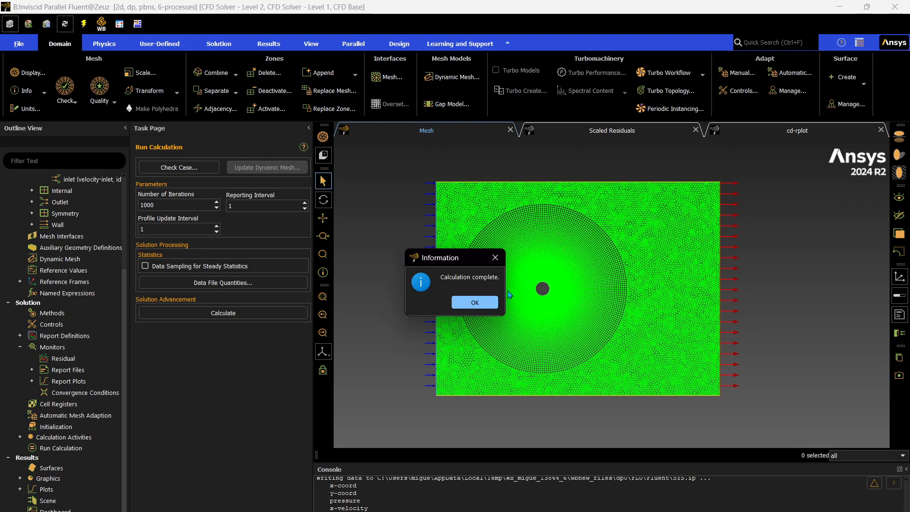
{"action": "left_click", "coordinate": [454, 302]}
{"action": "left_click", "coordinate": [660, 129]}
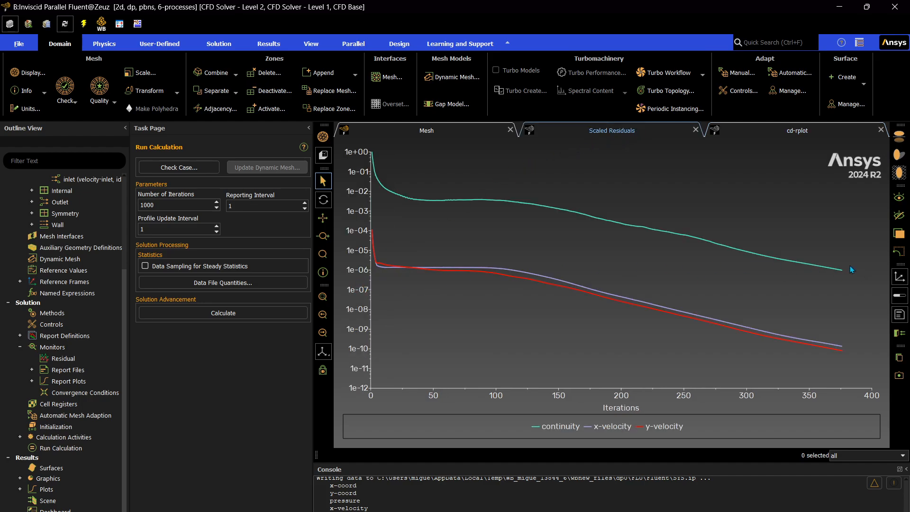
{"action": "left_click", "coordinate": [426, 130]}
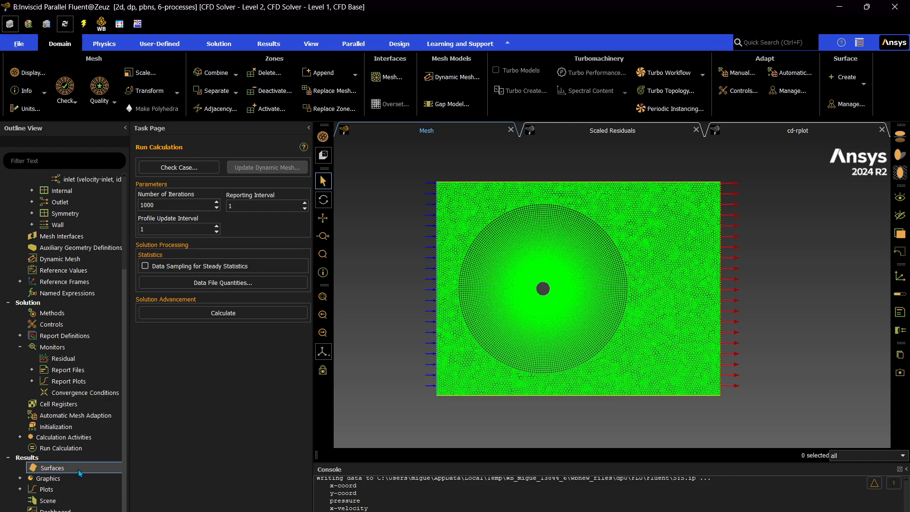
{"action": "scroll", "coordinate": [67, 361], "scroll_direction": "up", "scroll_amount": 3}
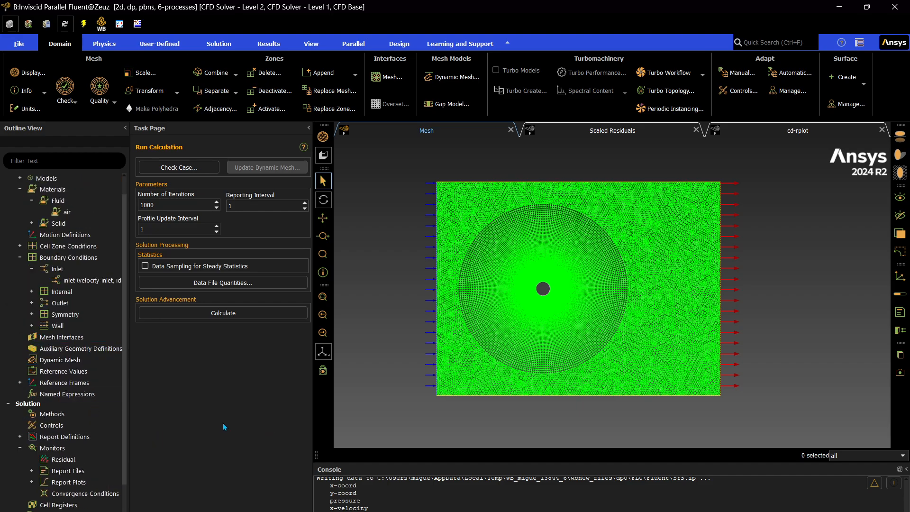
{"action": "scroll", "coordinate": [105, 439], "scroll_direction": "down", "scroll_amount": 1}
{"action": "double_click", "coordinate": [67, 404]}
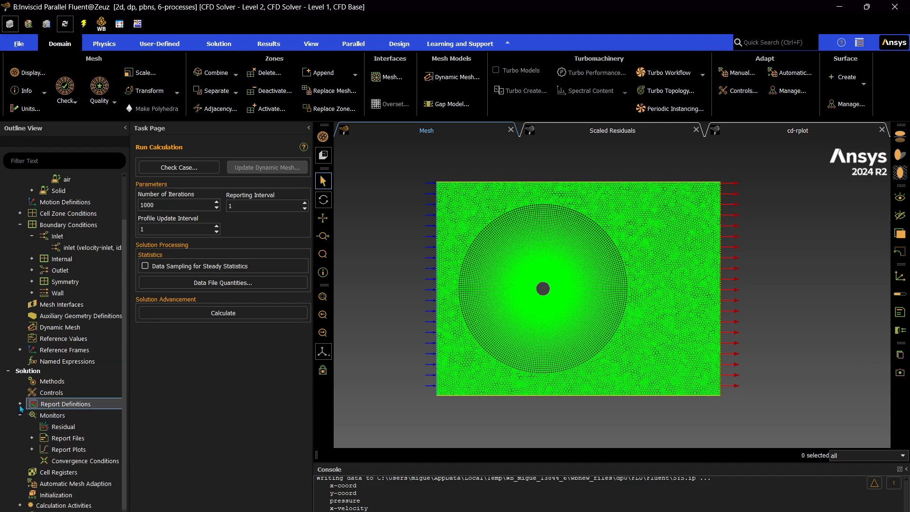
{"action": "double_click", "coordinate": [63, 414]}
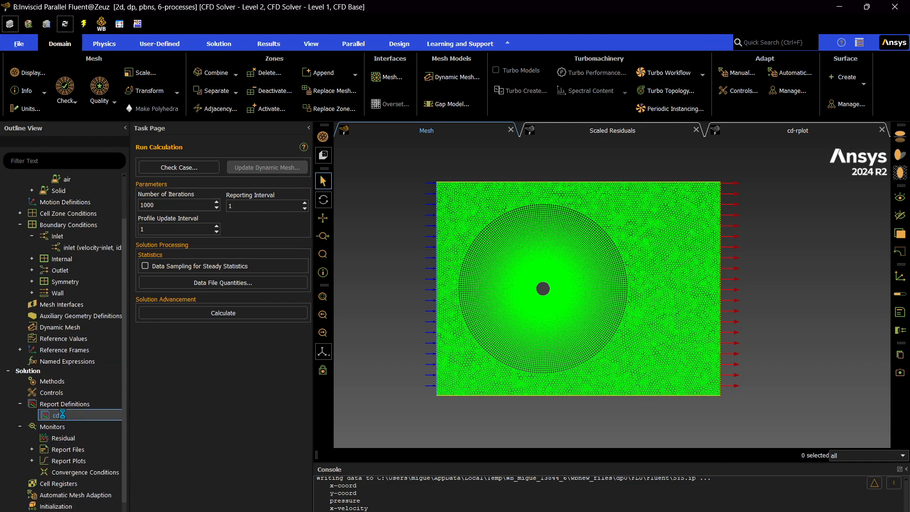
{"action": "right_click", "coordinate": [63, 414]}
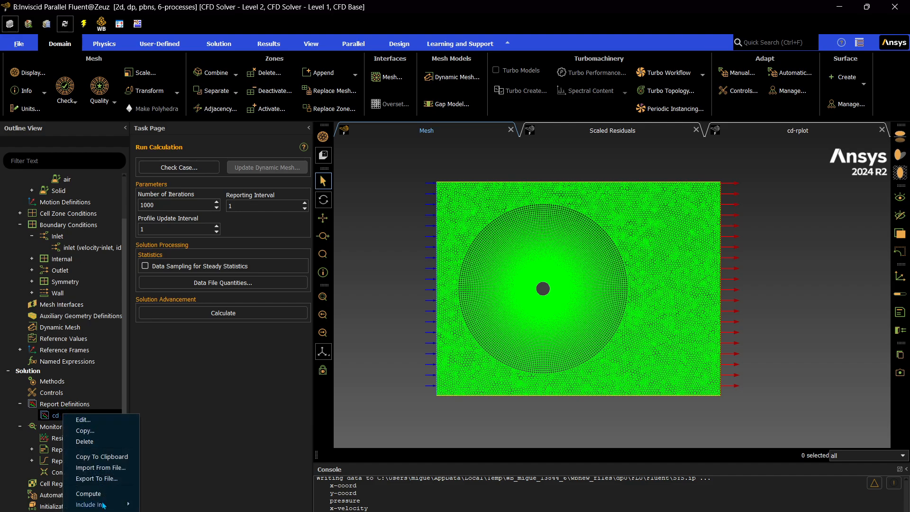
{"action": "mouse_move", "coordinate": [101, 498]}
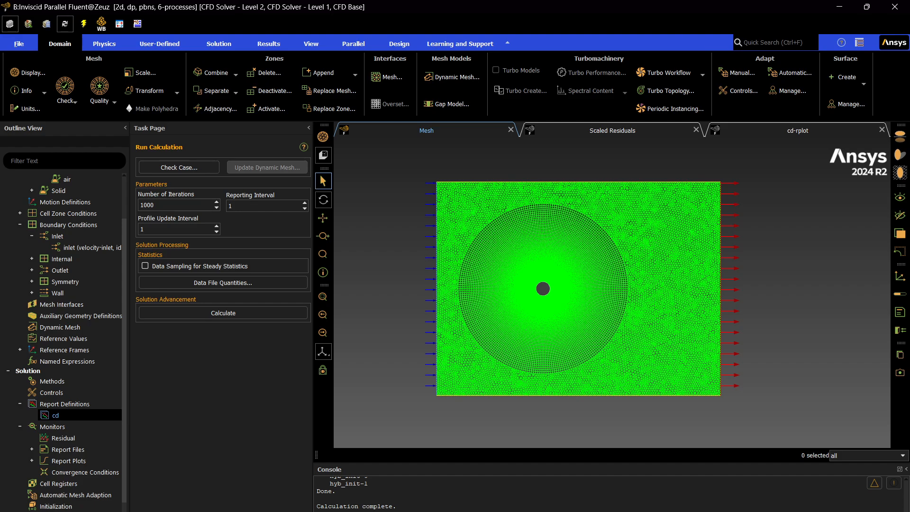
Create and display a static pressure contour named pressure, then close the contour dialog
{"action": "scroll", "coordinate": [47, 509], "scroll_direction": "down", "scroll_amount": 3}
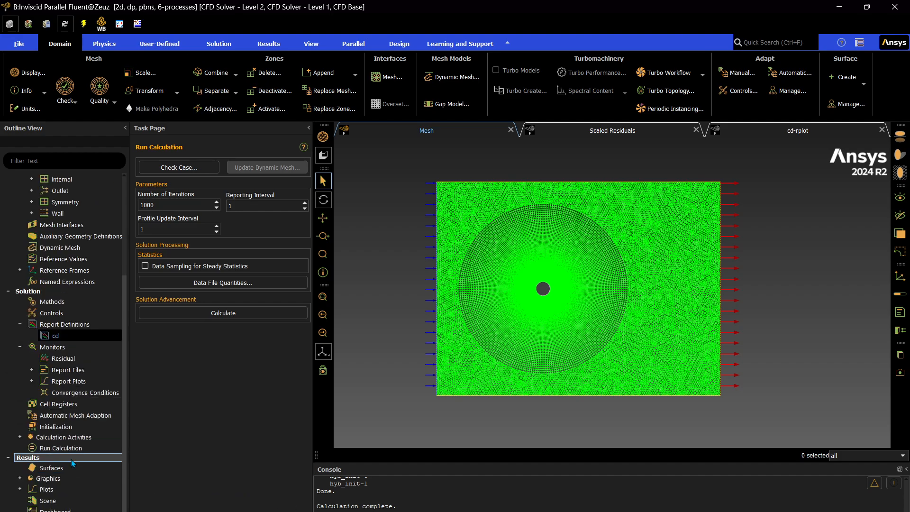
{"action": "left_click", "coordinate": [19, 479]}
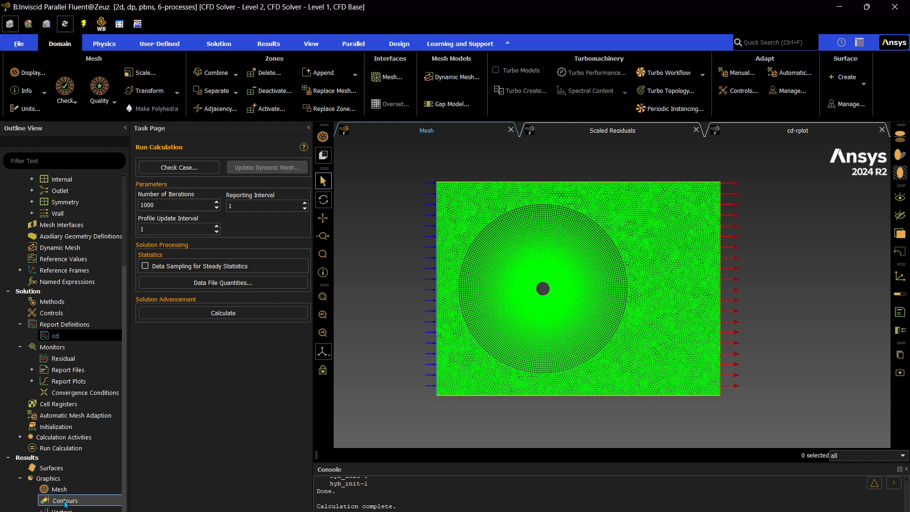
{"action": "double_click", "coordinate": [63, 500]}
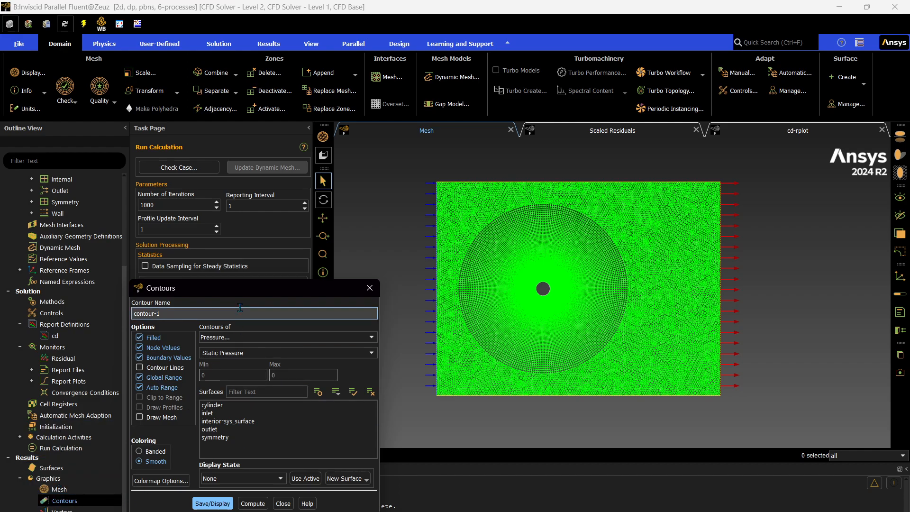
{"action": "triple_click", "coordinate": [152, 313]}
{"action": "type", "text": "pressure"}
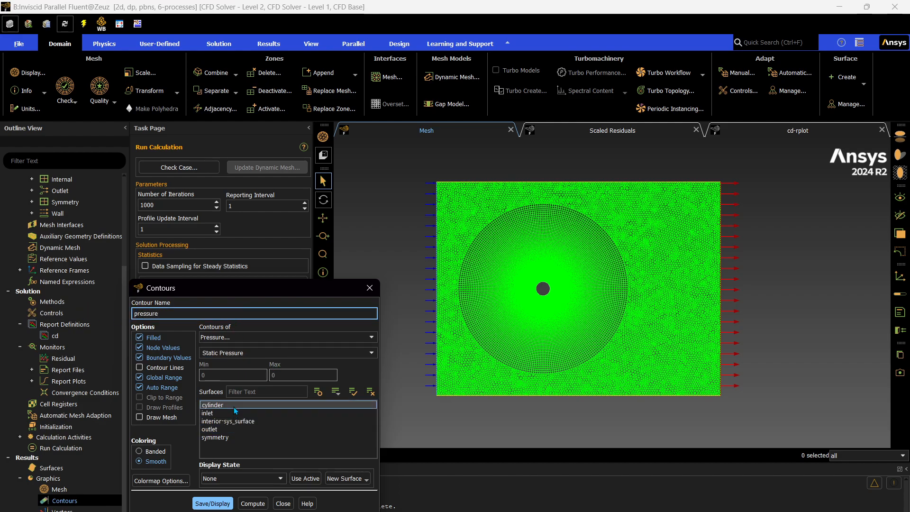
{"action": "left_click", "coordinate": [212, 503]}
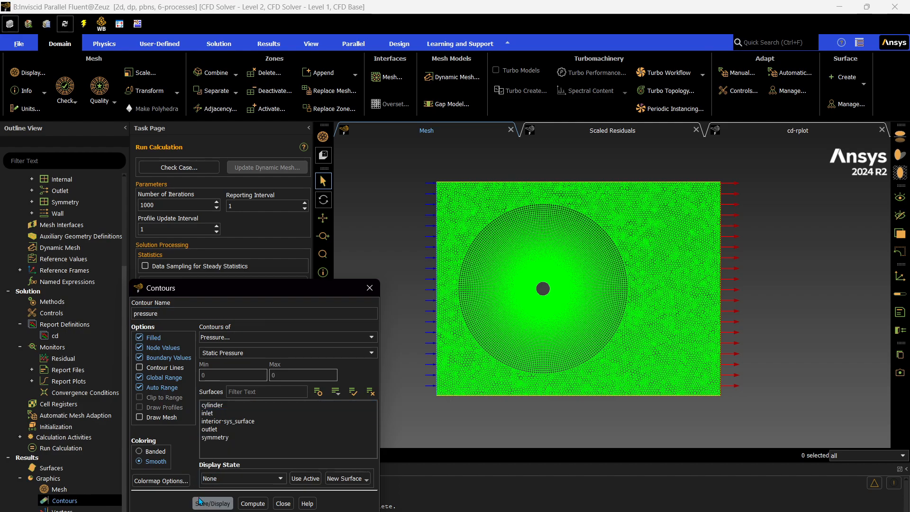
{"action": "left_click", "coordinate": [283, 504]}
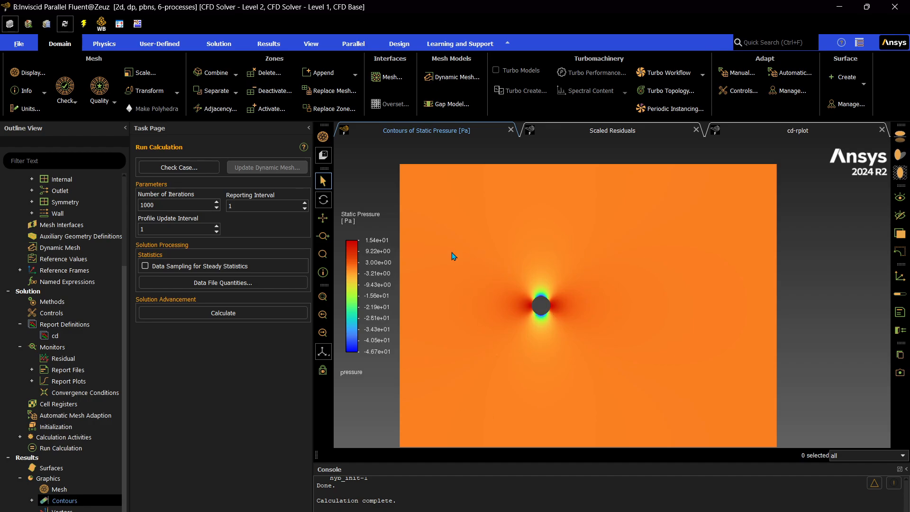
Create and display a velocity magnitude contour named velocity, then close the contour dialog
{"action": "scroll", "coordinate": [546, 310], "scroll_direction": "down", "scroll_amount": 2}
{"action": "scroll", "coordinate": [547, 313], "scroll_direction": "up", "scroll_amount": 3}
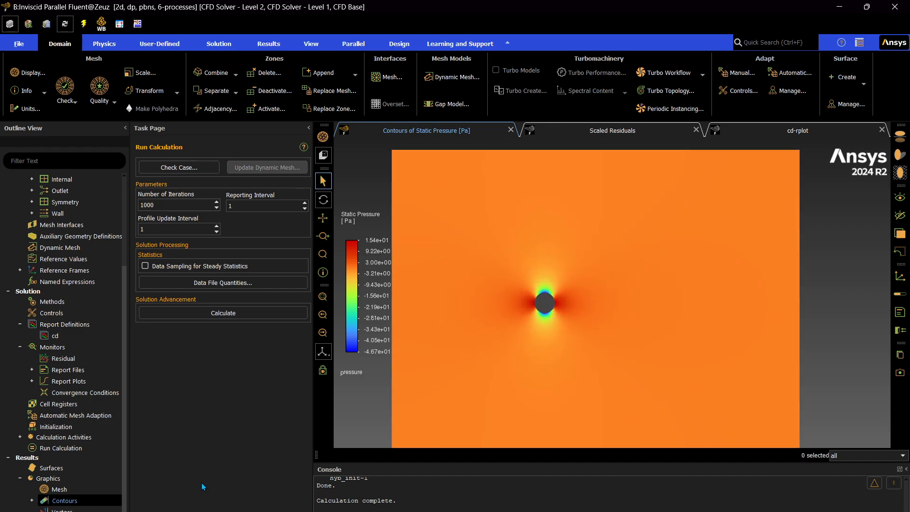
{"action": "left_click", "coordinate": [32, 500]}
{"action": "right_click", "coordinate": [59, 500]}
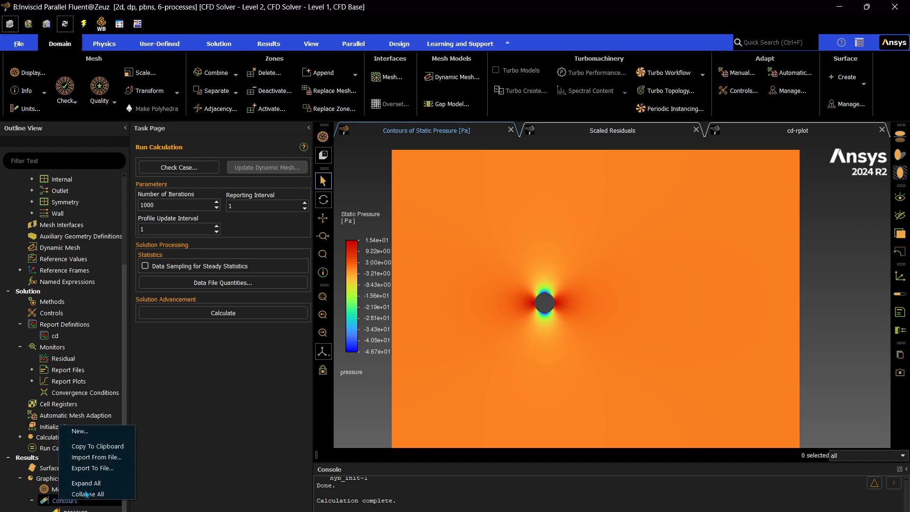
{"action": "left_click", "coordinate": [79, 430]}
{"action": "type", "text": "re"}
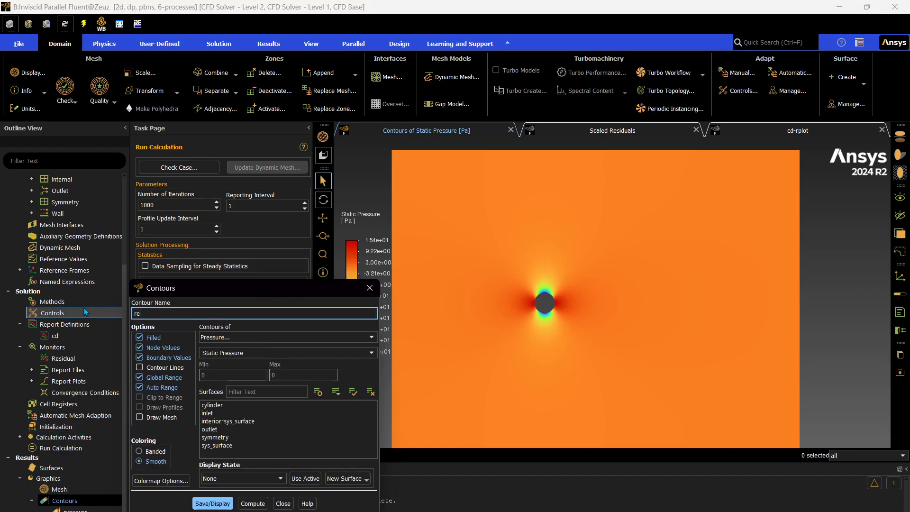
{"action": "key", "text": "BackSpace"}
{"action": "key", "text": "BackSpace"}
{"action": "type", "text": "velocity"}
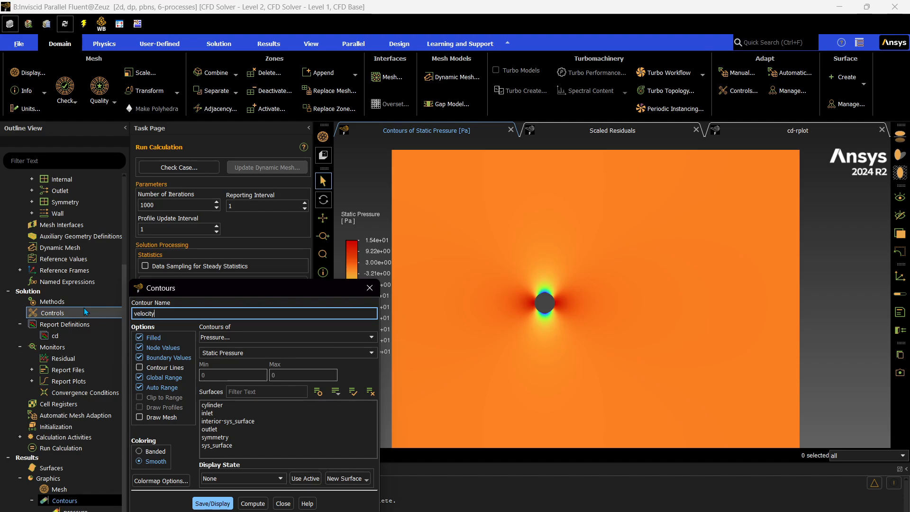
{"action": "left_click", "coordinate": [234, 338]}
{"action": "left_click", "coordinate": [232, 363]}
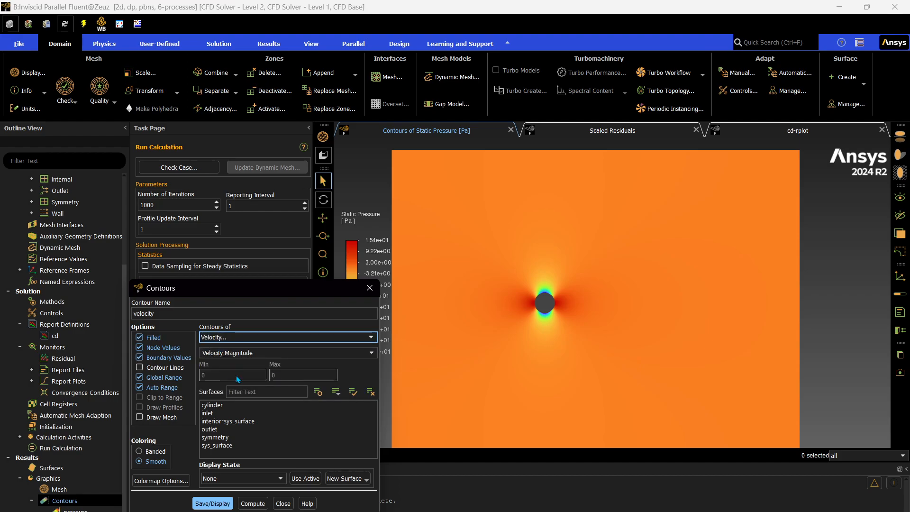
{"action": "left_click", "coordinate": [213, 504]}
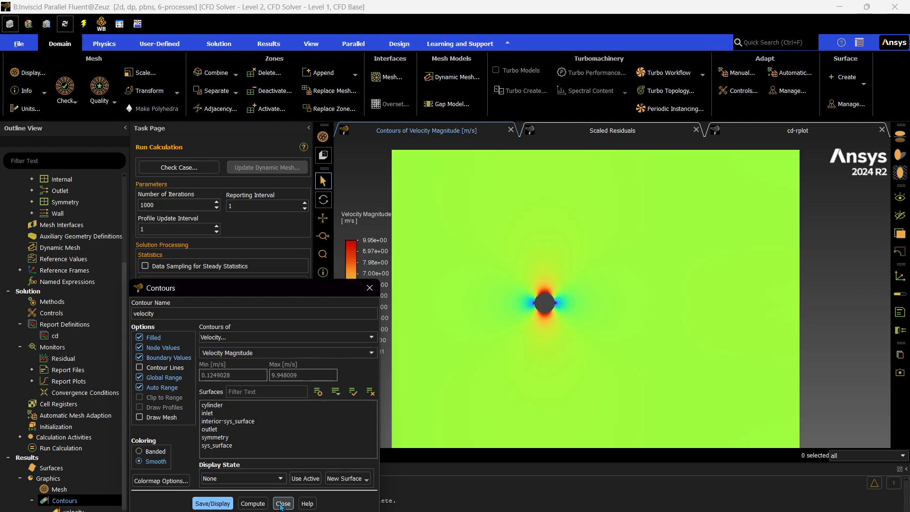
{"action": "left_click", "coordinate": [283, 503]}
Zoom in and out to examine the velocity contour around the cylinder
{"action": "scroll", "coordinate": [528, 377], "scroll_direction": "down", "scroll_amount": 6}
{"action": "scroll", "coordinate": [531, 369], "scroll_direction": "up", "scroll_amount": 10}
{"action": "scroll", "coordinate": [531, 369], "scroll_direction": "down", "scroll_amount": 5}
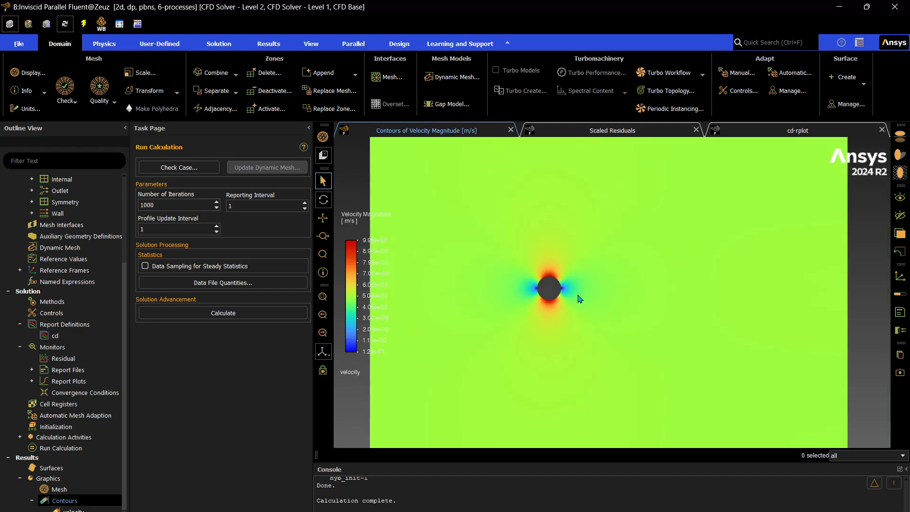
{"action": "scroll", "coordinate": [561, 286], "scroll_direction": "down", "scroll_amount": 1}
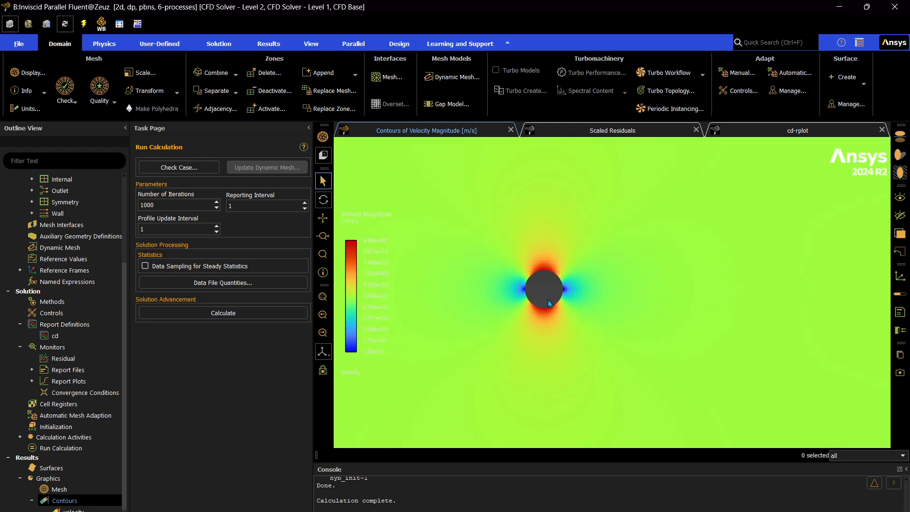
{"action": "scroll", "coordinate": [550, 303], "scroll_direction": "up", "scroll_amount": 1}
{"action": "scroll", "coordinate": [550, 303], "scroll_direction": "down", "scroll_amount": 1}
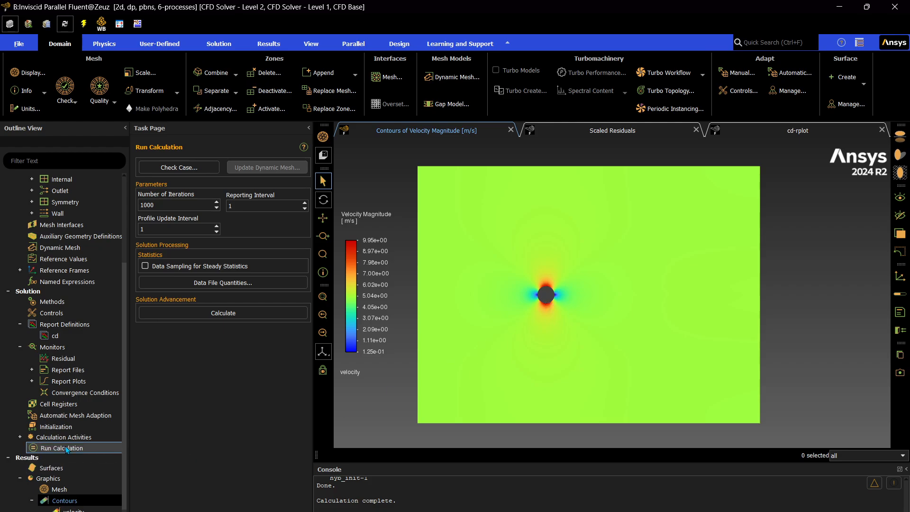
{"action": "scroll", "coordinate": [46, 488], "scroll_direction": "down", "scroll_amount": 2}
Create a new XY plot named pressure-coeff
{"action": "scroll", "coordinate": [85, 450], "scroll_direction": "down", "scroll_amount": 1}
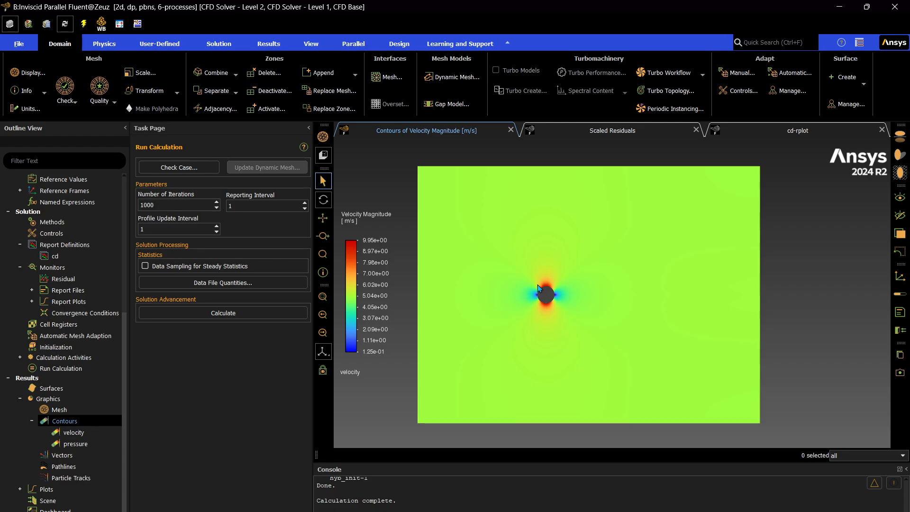
{"action": "left_click", "coordinate": [19, 489]}
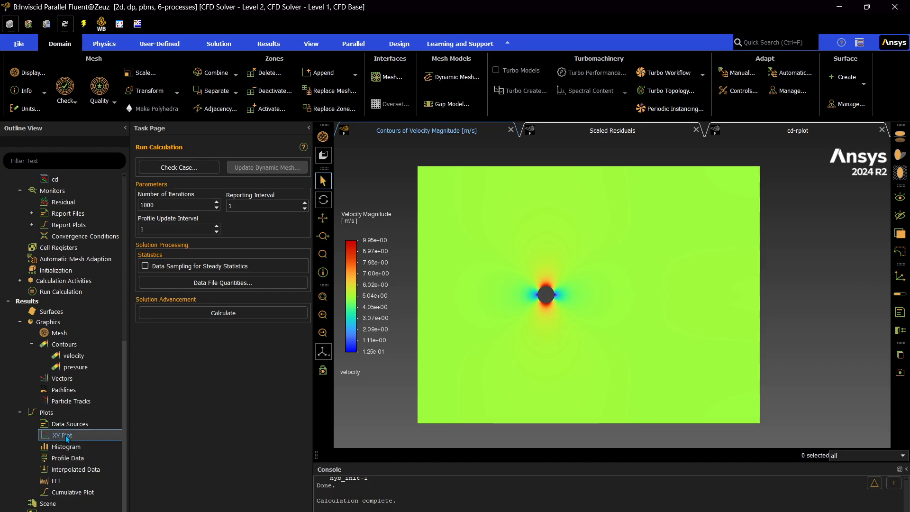
{"action": "right_click", "coordinate": [66, 436]}
{"action": "left_click", "coordinate": [85, 444]}
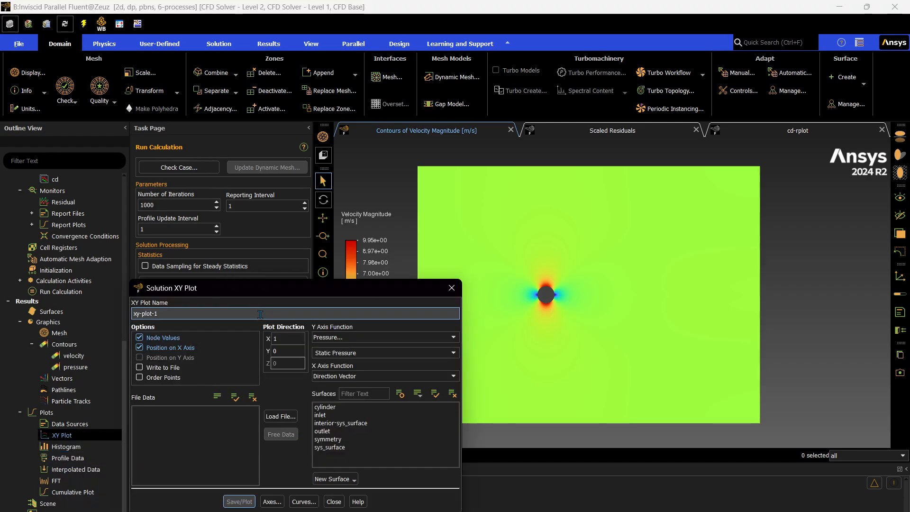
{"action": "triple_click", "coordinate": [260, 314]}
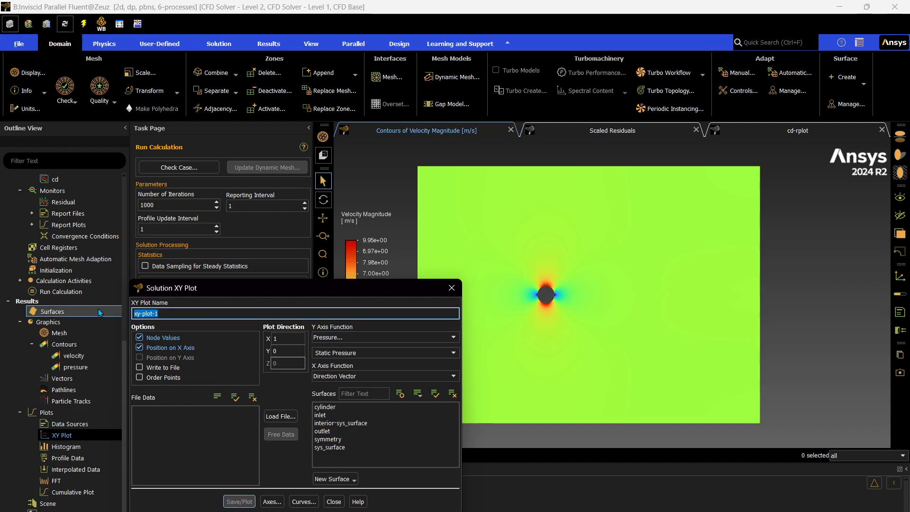
{"action": "type", "text": "coeff-of-"}
{"action": "key", "text": "BackSpace"}
{"action": "key", "text": "BackSpace"}
{"action": "key", "text": "BackSpace"}
{"action": "key", "text": "BackSpace"}
{"action": "key", "text": "BackSpace"}
{"action": "key", "text": "BackSpace"}
{"action": "key", "text": "BackSpace"}
{"action": "key", "text": "BackSpace"}
{"action": "key", "text": "BackSpace"}
{"action": "type", "text": "pressure-coeff"}
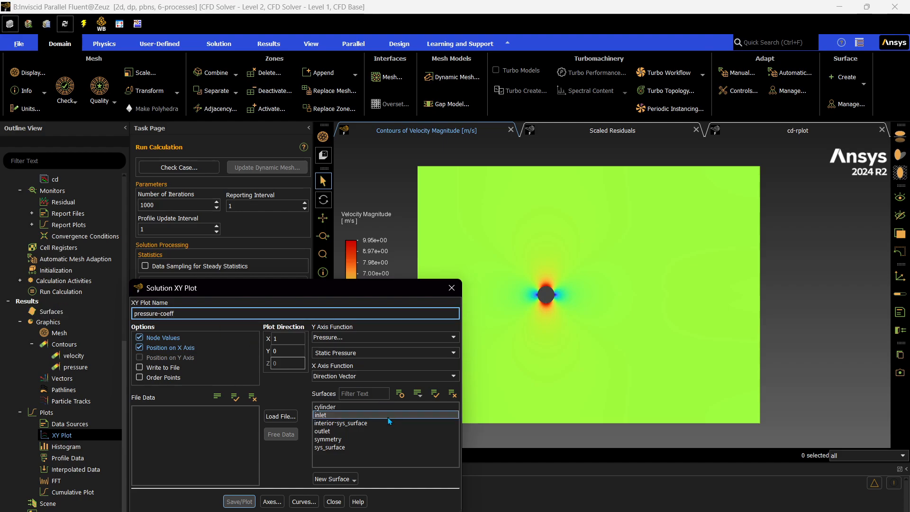
Plot Pressure Coefficient along the cylinder surface, then close the XY plot dialog
{"action": "left_click", "coordinate": [393, 352]}
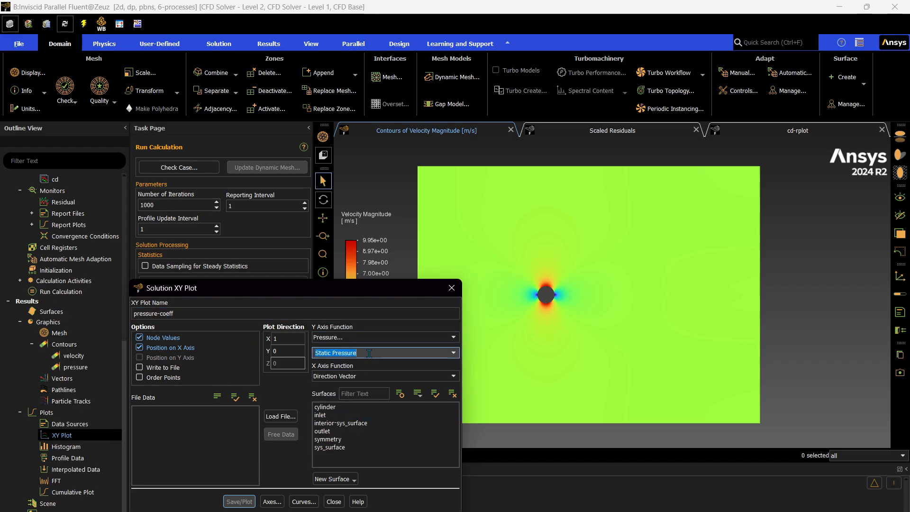
{"action": "left_click", "coordinate": [452, 352]}
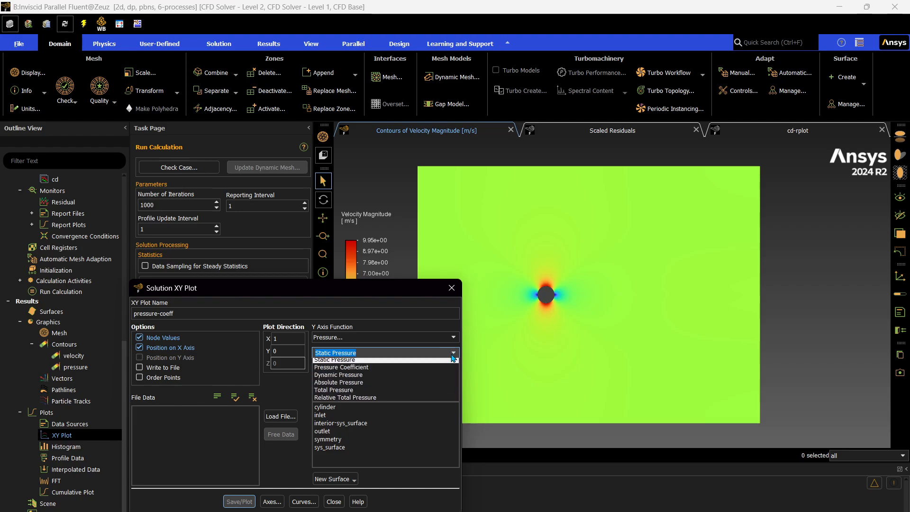
{"action": "left_click", "coordinate": [386, 370]}
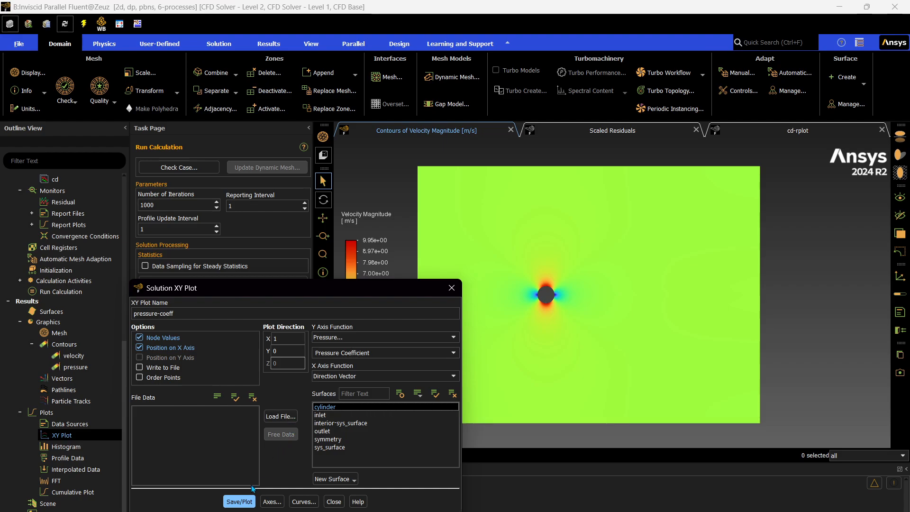
{"action": "left_click", "coordinate": [239, 501]}
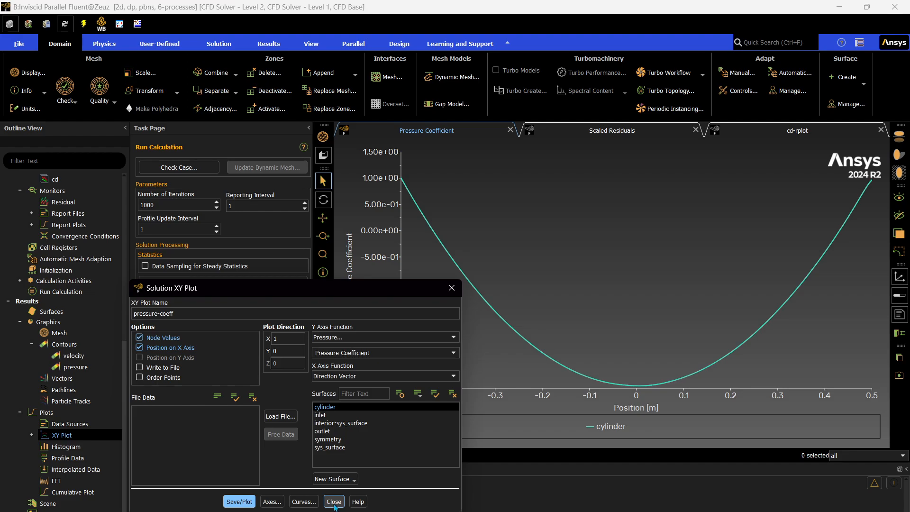
{"action": "left_click", "coordinate": [333, 501]}
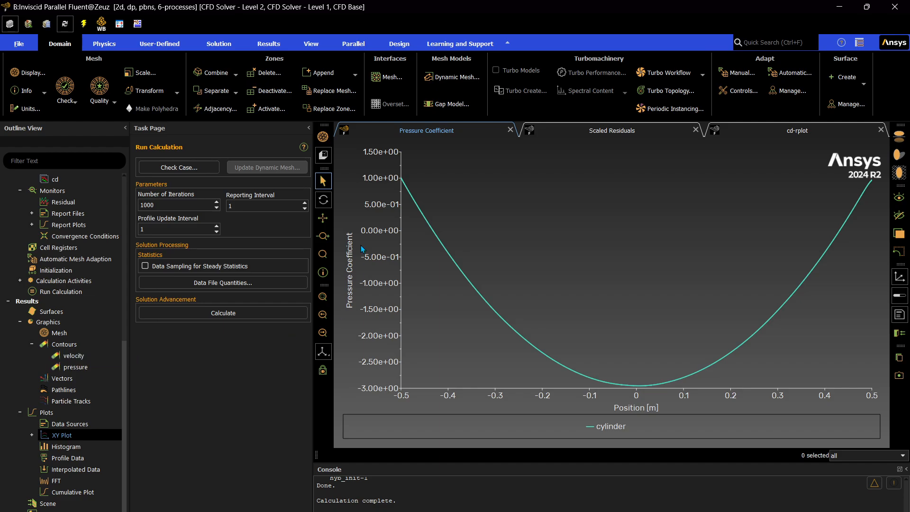
Redisplay the pressure contour and close its dialog
{"action": "mouse_move", "coordinate": [399, 183]}
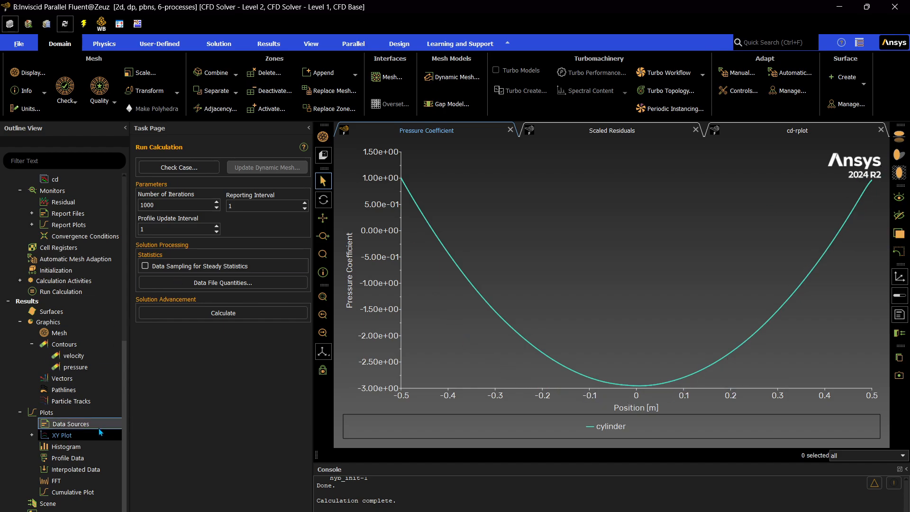
{"action": "double_click", "coordinate": [78, 367]}
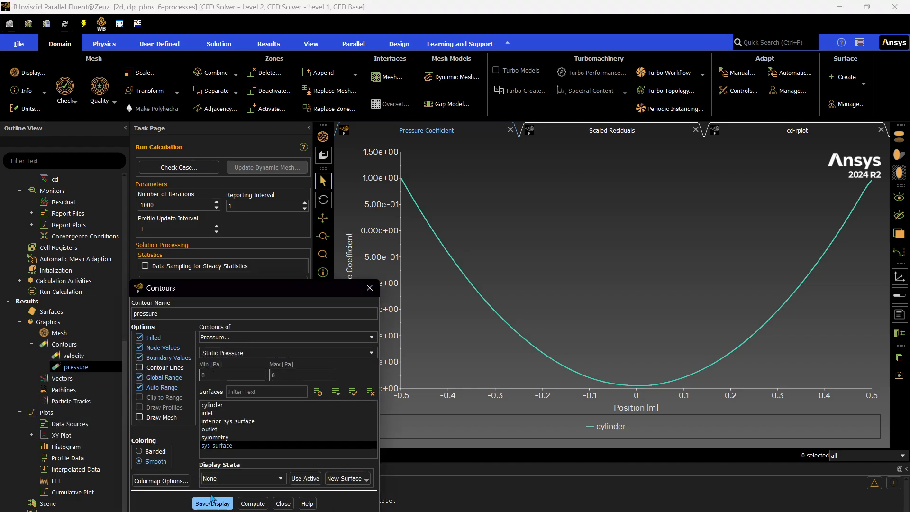
{"action": "left_click", "coordinate": [212, 502]}
{"action": "left_click", "coordinate": [283, 503]}
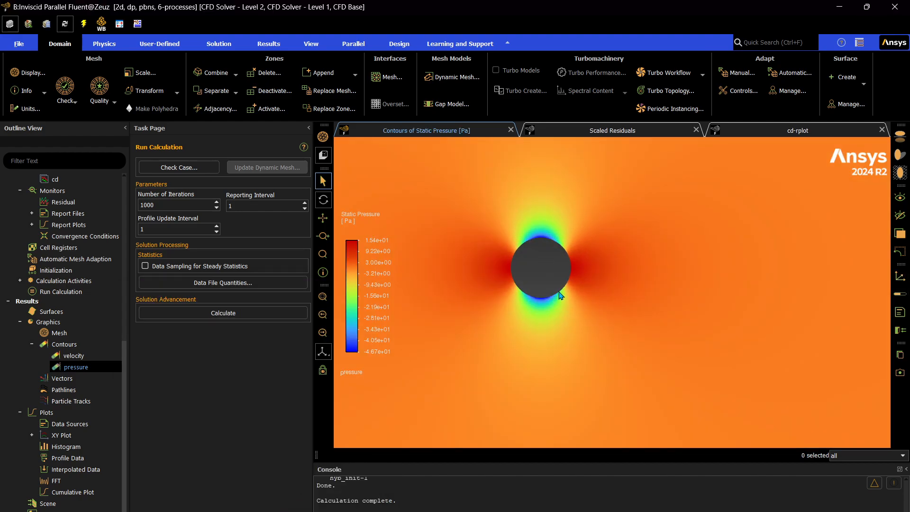
Zoom in and out to examine the pressure contour around the cylinder
{"action": "scroll", "coordinate": [530, 286], "scroll_direction": "up", "scroll_amount": 4}
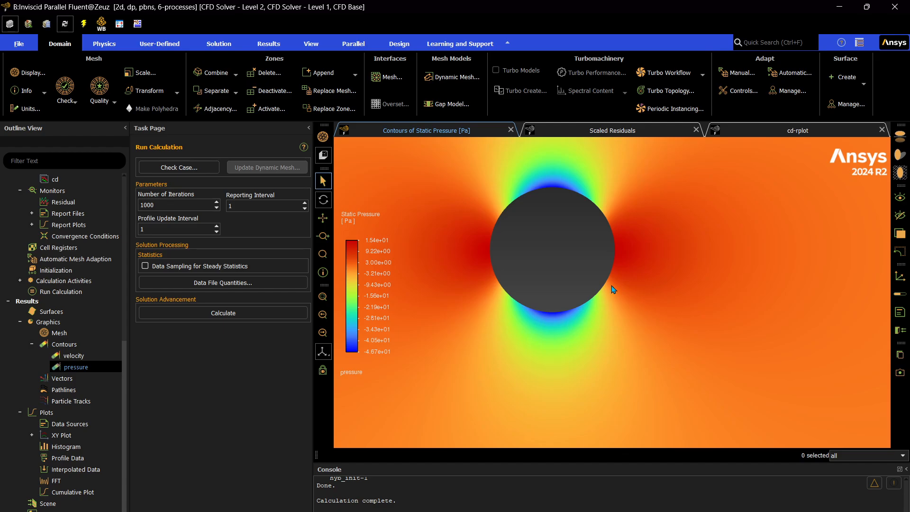
{"action": "scroll", "coordinate": [649, 271], "scroll_direction": "down", "scroll_amount": 3}
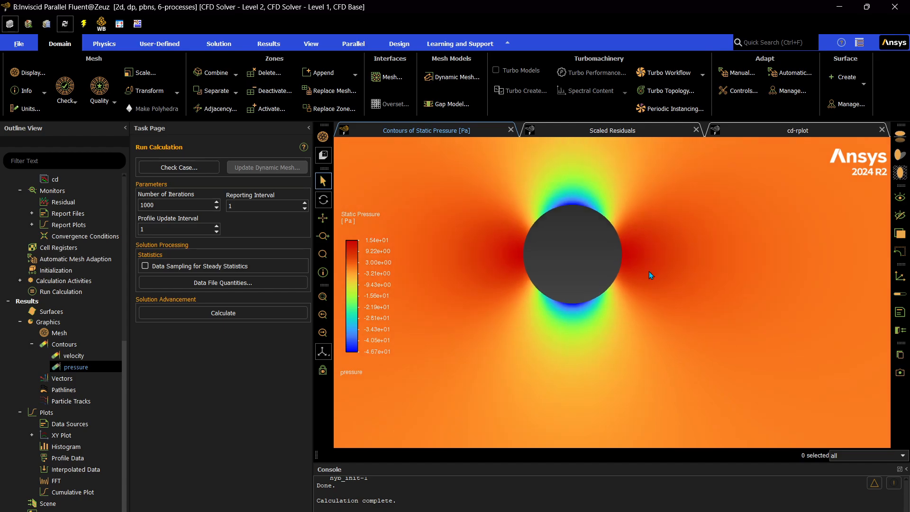
{"action": "scroll", "coordinate": [533, 272], "scroll_direction": "down", "scroll_amount": 3}
{"action": "scroll", "coordinate": [533, 271], "scroll_direction": "down", "scroll_amount": 3}
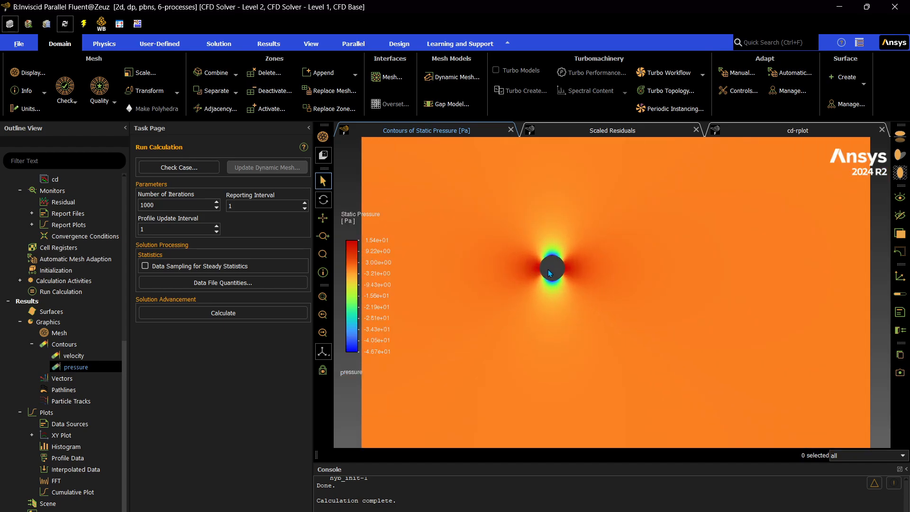
{"action": "scroll", "coordinate": [548, 269], "scroll_direction": "up", "scroll_amount": 5}
{"action": "scroll", "coordinate": [526, 273], "scroll_direction": "up", "scroll_amount": 3}
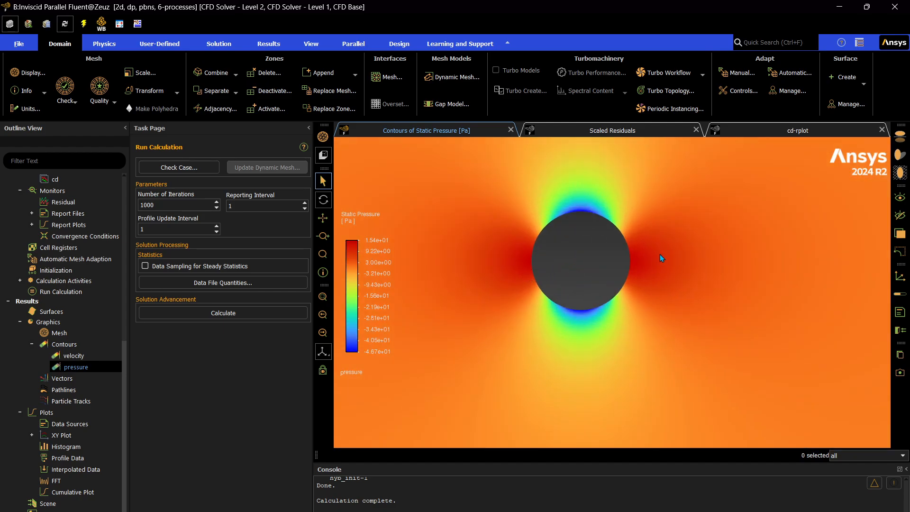
{"action": "scroll", "coordinate": [524, 270], "scroll_direction": "down", "scroll_amount": 7}
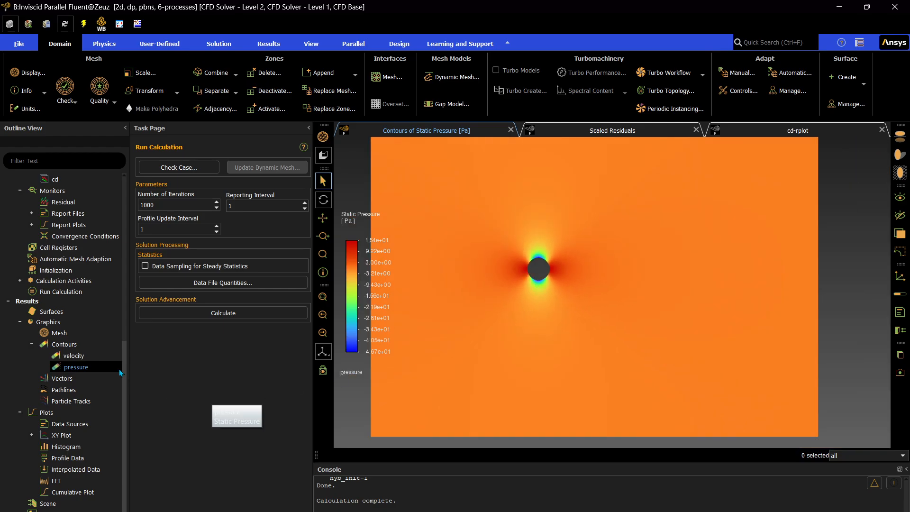
Create another XY plot named surface-velocity
{"action": "left_click", "coordinate": [31, 435]}
{"action": "right_click", "coordinate": [78, 435]}
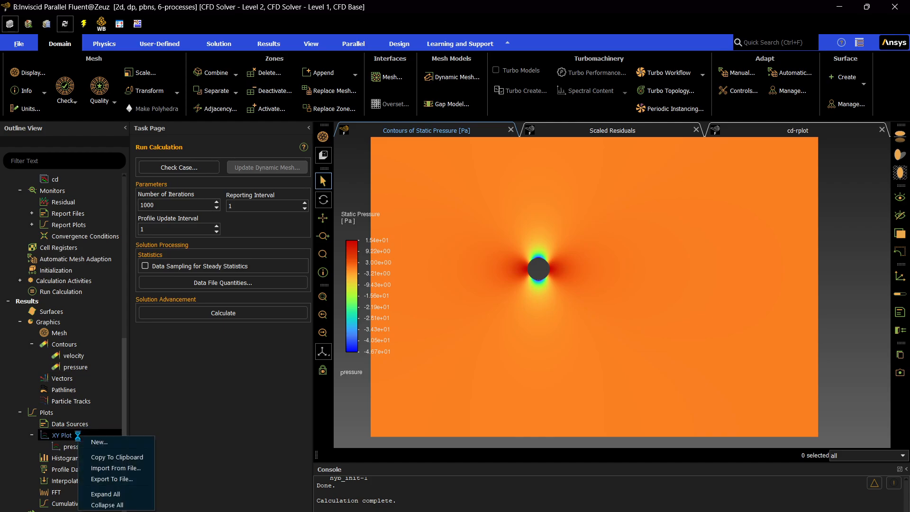
{"action": "left_click", "coordinate": [92, 442]}
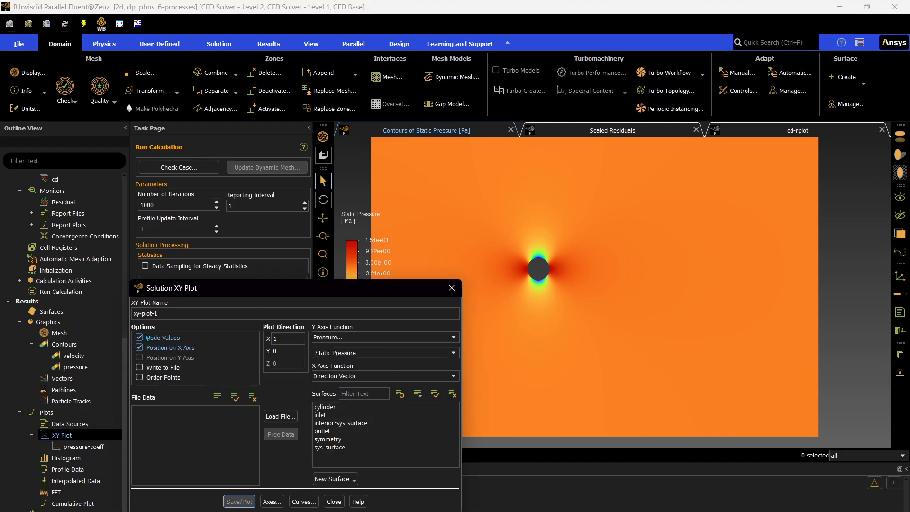
{"action": "left_click_drag", "start_coordinate": [172, 315], "coordinate": [75, 317]}
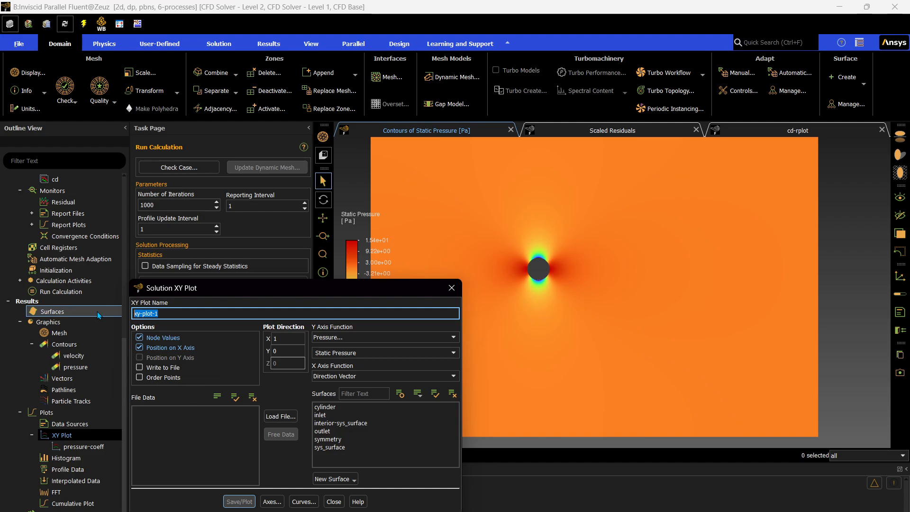
{"action": "type", "text": "surface-velocity"}
Plot Velocity Magnitude along the cylinder surface, then close the XY plot dialog
{"action": "left_click", "coordinate": [332, 337]}
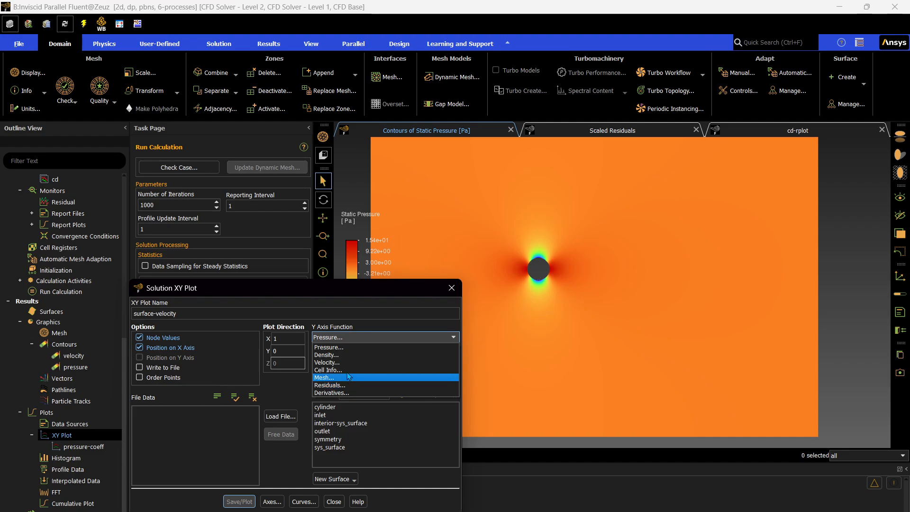
{"action": "left_click", "coordinate": [344, 362]}
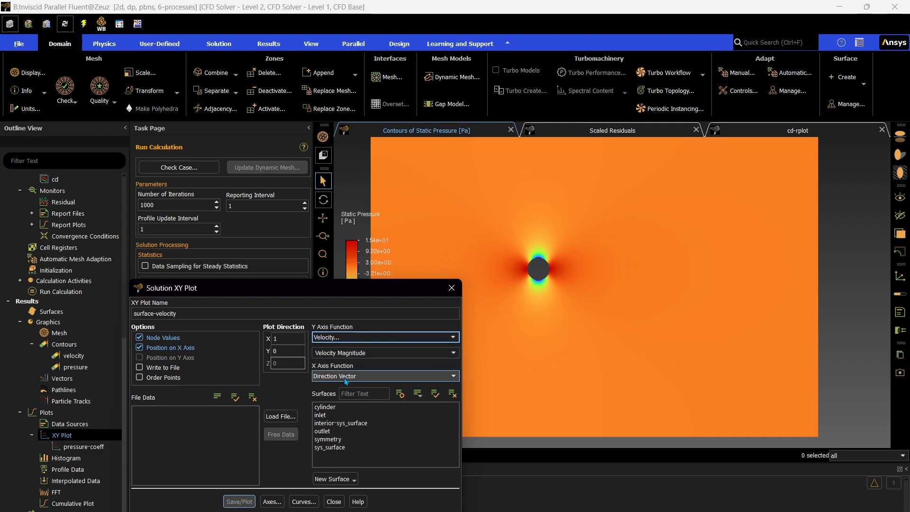
{"action": "left_click", "coordinate": [332, 406]}
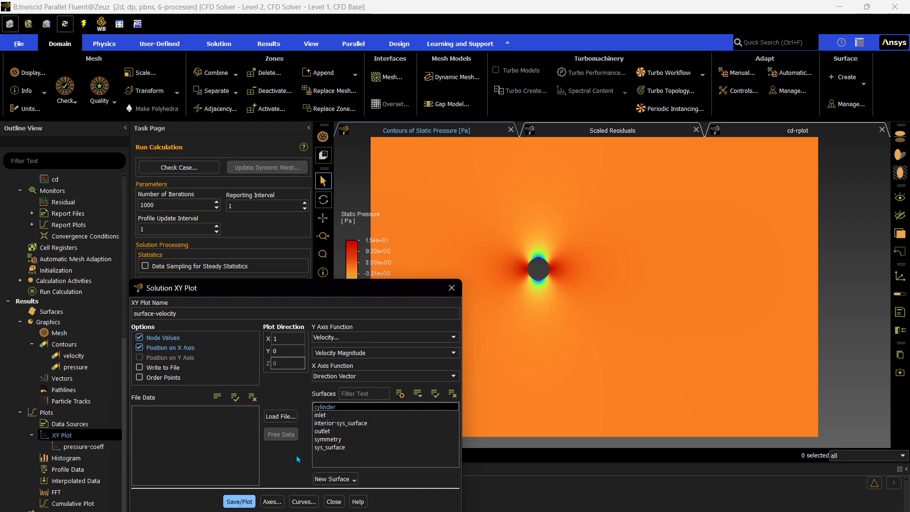
{"action": "left_click", "coordinate": [240, 502]}
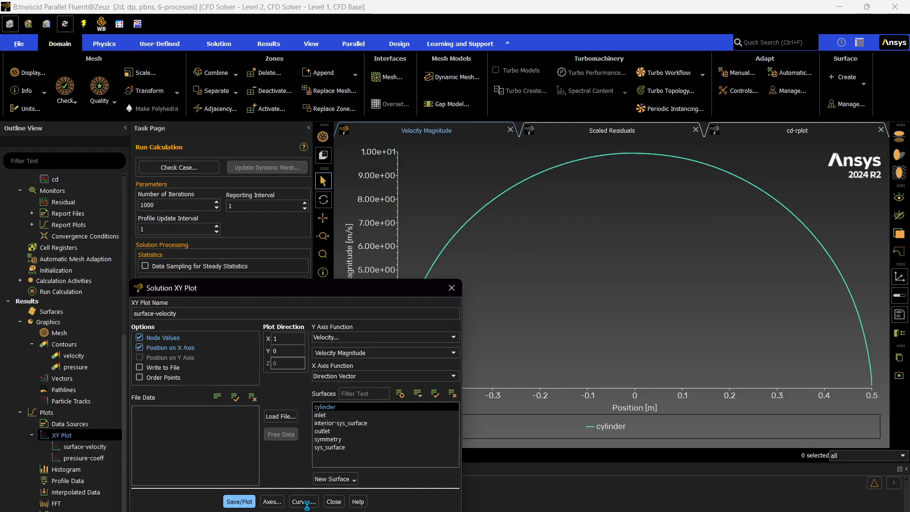
{"action": "left_click", "coordinate": [333, 502]}
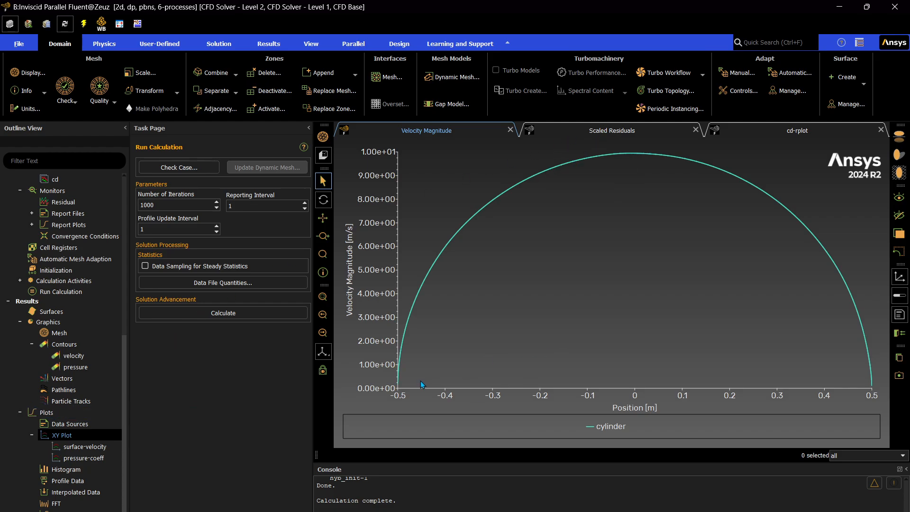
Create a new contour named velocity-stream-function showing Velocity Stream Function
{"action": "mouse_move", "coordinate": [396, 391]}
{"action": "mouse_move", "coordinate": [459, 238]}
{"action": "mouse_move", "coordinate": [630, 161]}
{"action": "mouse_move", "coordinate": [874, 383]}
{"action": "scroll", "coordinate": [66, 455], "scroll_direction": "down", "scroll_amount": 1}
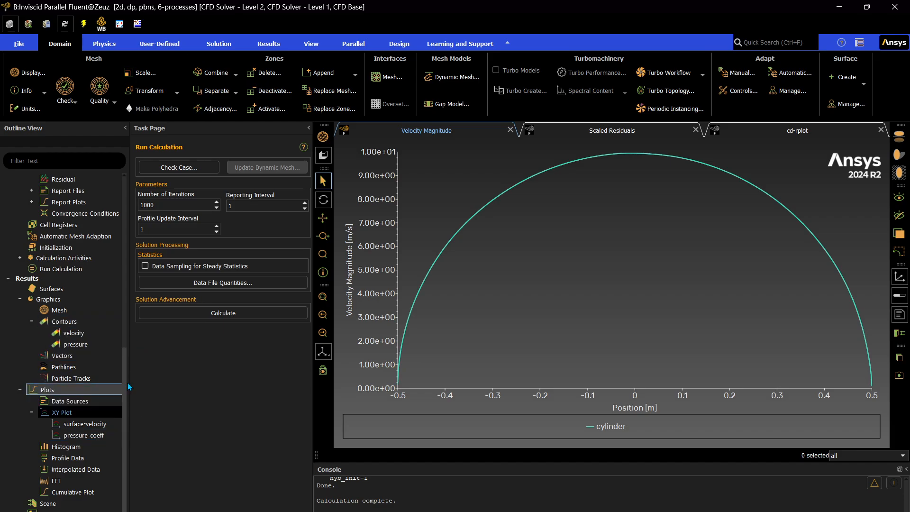
{"action": "left_click", "coordinate": [66, 354]}
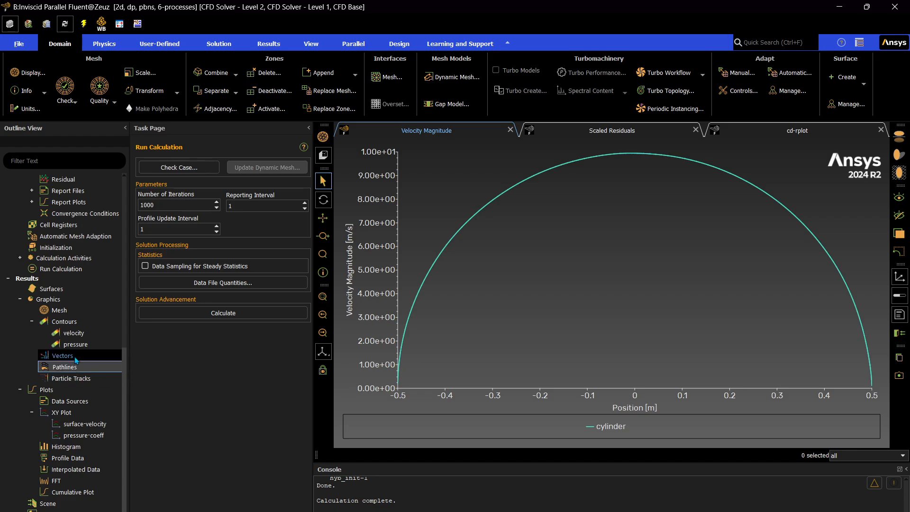
{"action": "right_click", "coordinate": [66, 323]}
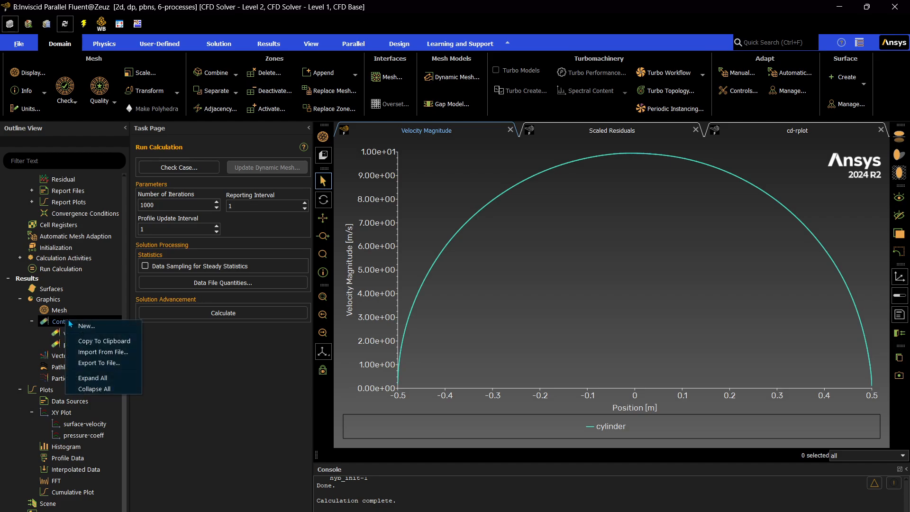
{"action": "left_click", "coordinate": [89, 330]}
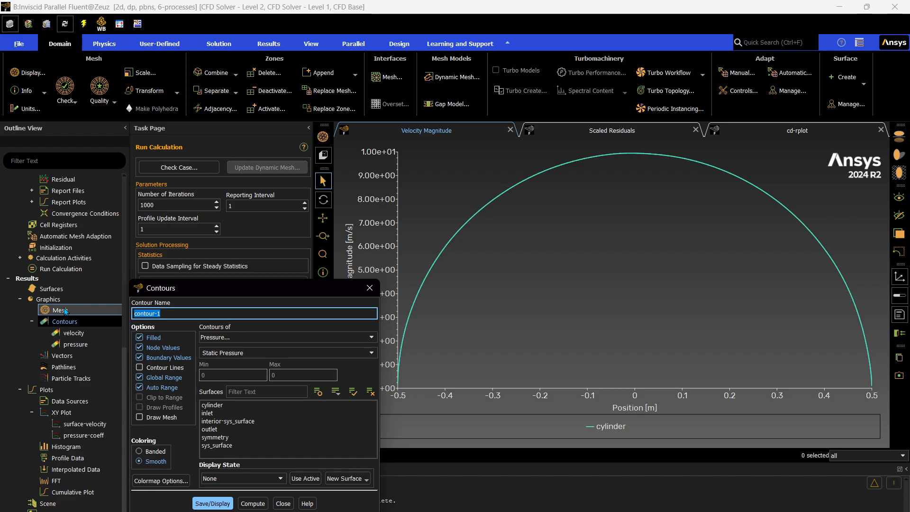
{"action": "type", "text": "velocity-stream-function"}
{"action": "left_click", "coordinate": [304, 337]}
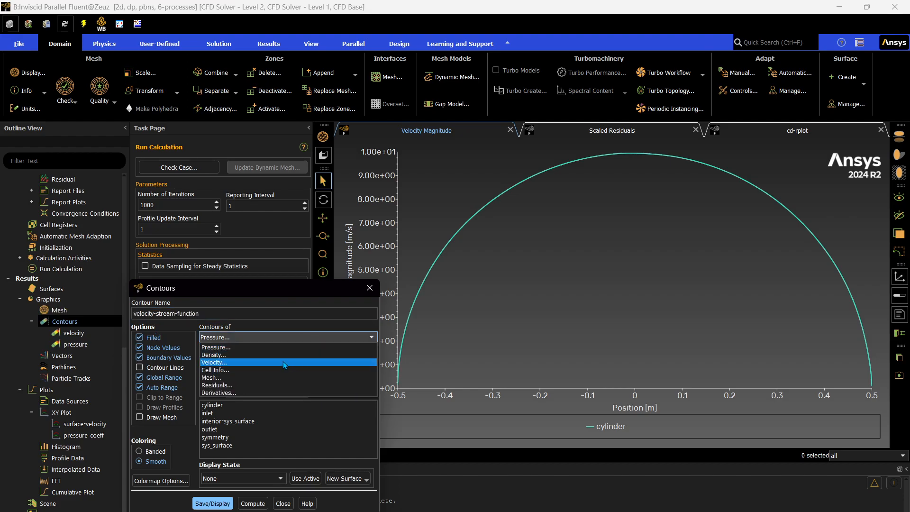
{"action": "left_click", "coordinate": [283, 362]}
{"action": "left_click", "coordinate": [371, 353]}
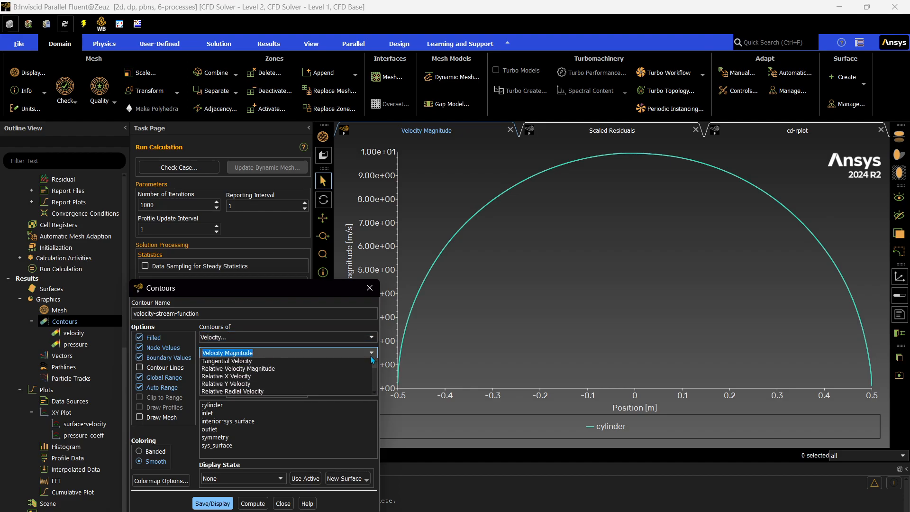
{"action": "left_click", "coordinate": [323, 386]}
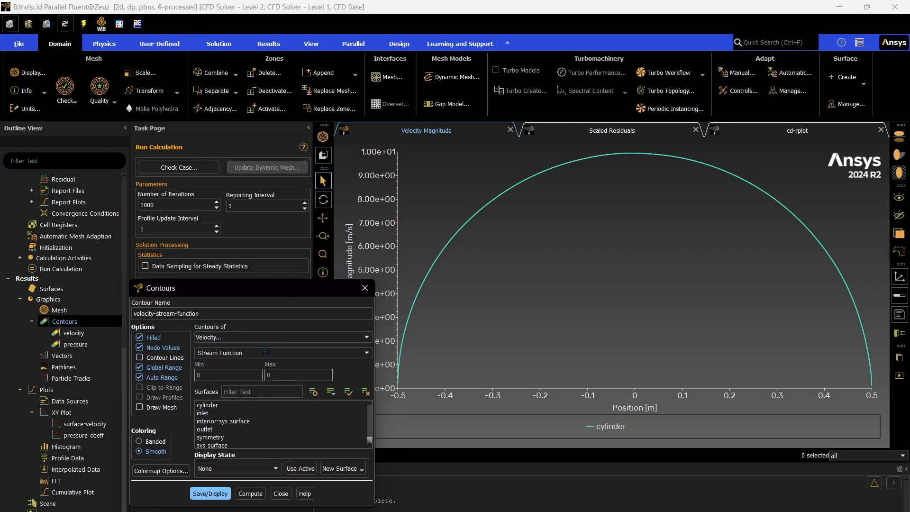
Turn off filled contours and draw the mesh outline of the cylinder surface only
{"action": "left_click", "coordinate": [139, 337]}
{"action": "left_click", "coordinate": [139, 408]}
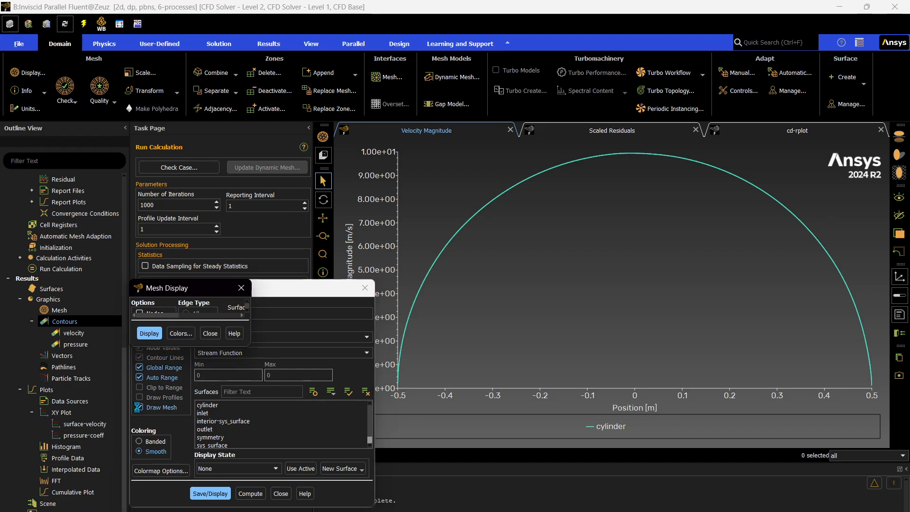
{"action": "left_click", "coordinate": [238, 352]}
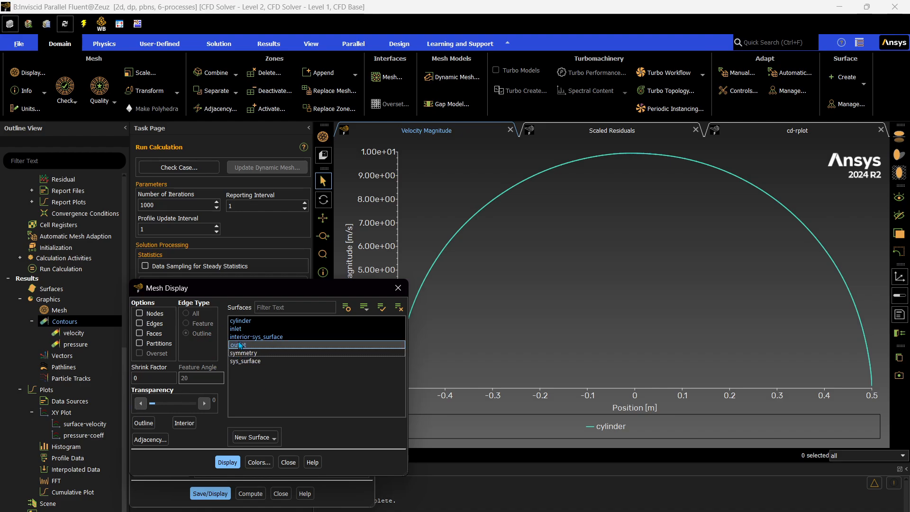
{"action": "left_click", "coordinate": [238, 344]}
{"action": "left_click", "coordinate": [240, 335]}
{"action": "left_click", "coordinate": [241, 329]}
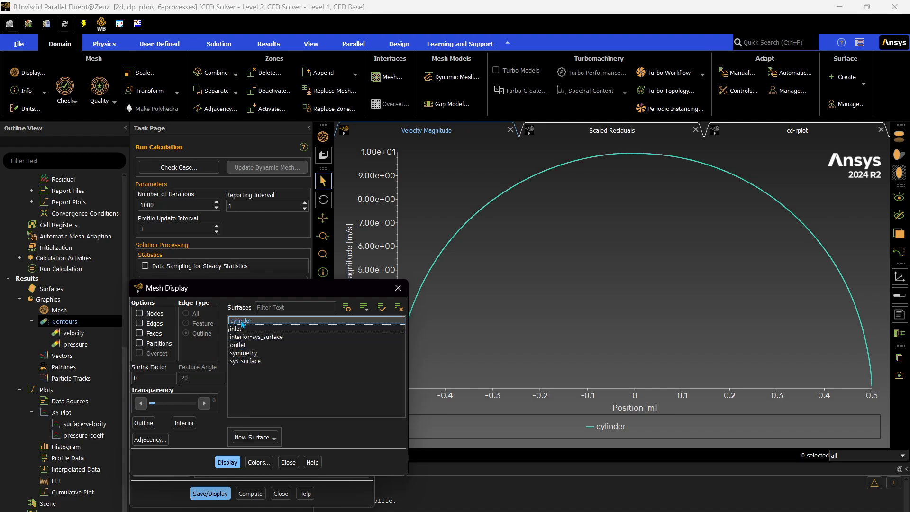
{"action": "left_click", "coordinate": [226, 462]}
{"action": "left_click", "coordinate": [288, 462]}
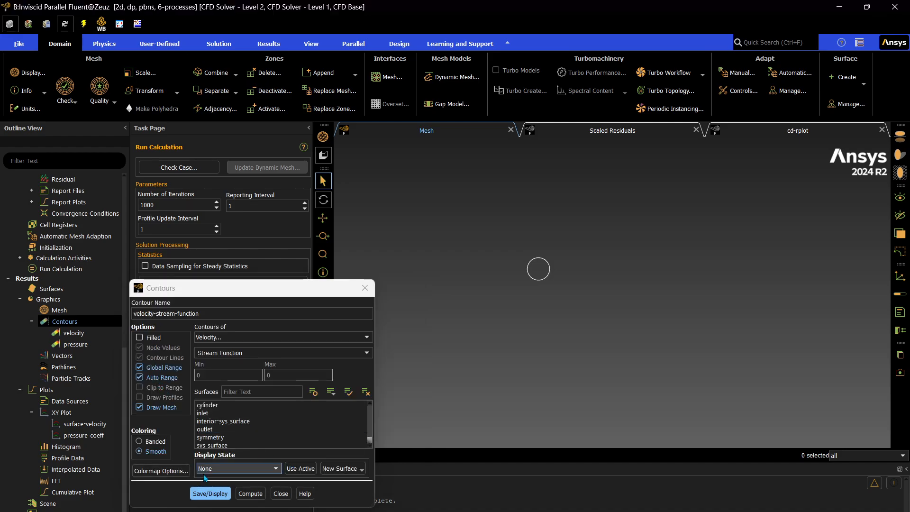
Save and display the velocity-stream-function contour lines around the cylinder
{"action": "left_click", "coordinate": [205, 493]}
{"action": "scroll", "coordinate": [597, 297], "scroll_direction": "down", "scroll_amount": 3}
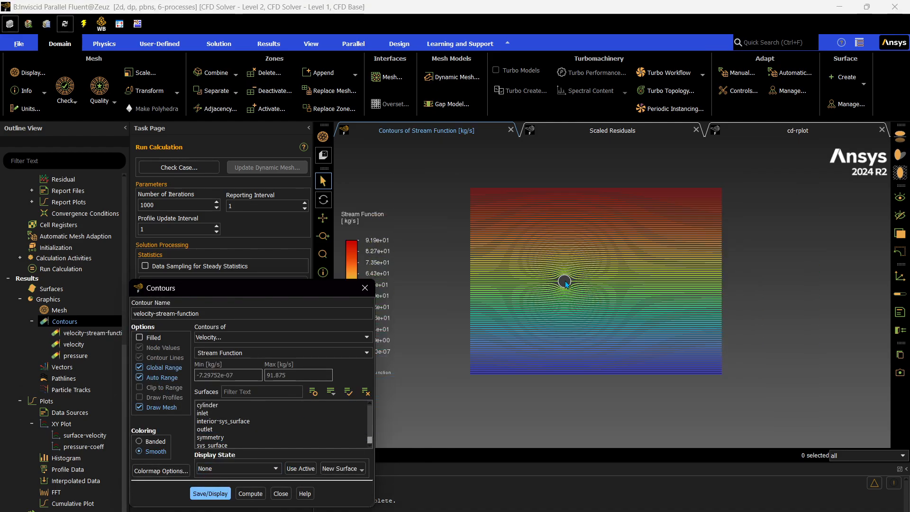
{"action": "scroll", "coordinate": [566, 283], "scroll_direction": "up", "scroll_amount": 5}
{"action": "scroll", "coordinate": [561, 290], "scroll_direction": "down", "scroll_amount": 4}
{"action": "scroll", "coordinate": [567, 290], "scroll_direction": "up", "scroll_amount": 3}
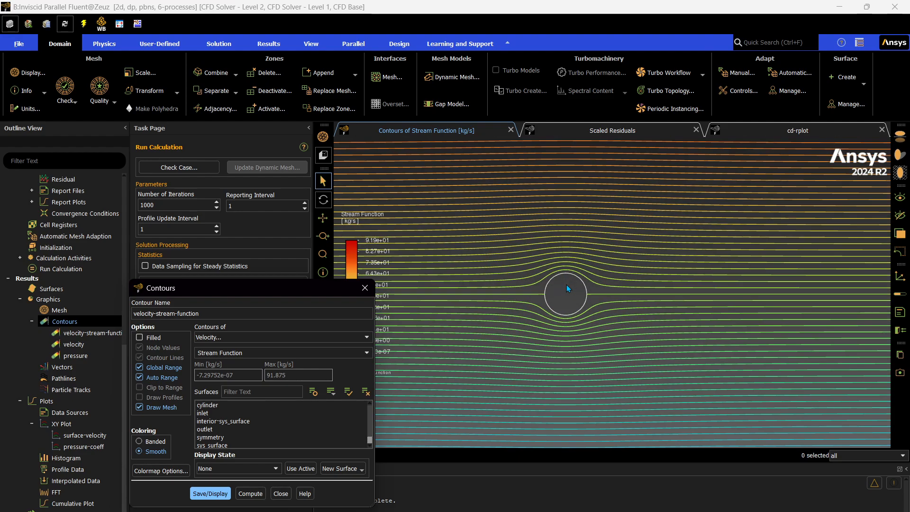
Review the colormap options for the stream function contour, then close the Contours dialog
{"action": "left_click", "coordinate": [161, 471]}
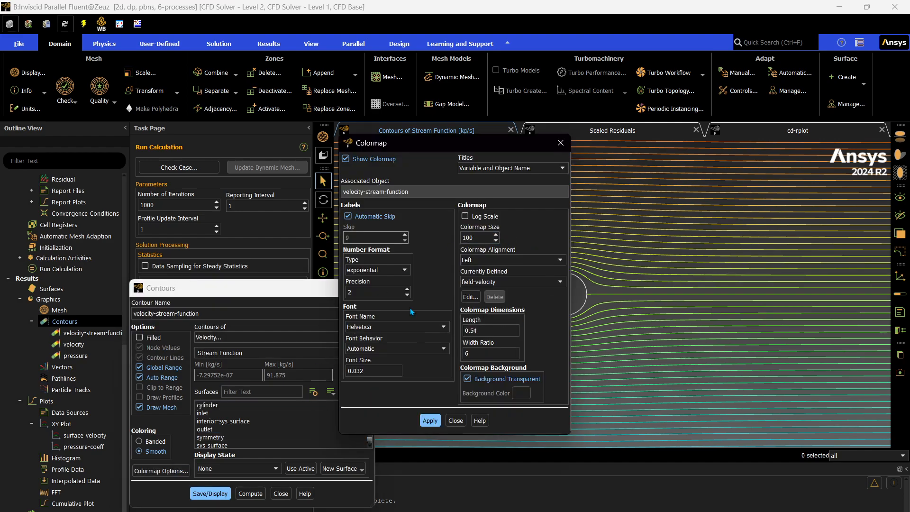
{"action": "left_click", "coordinate": [559, 143]}
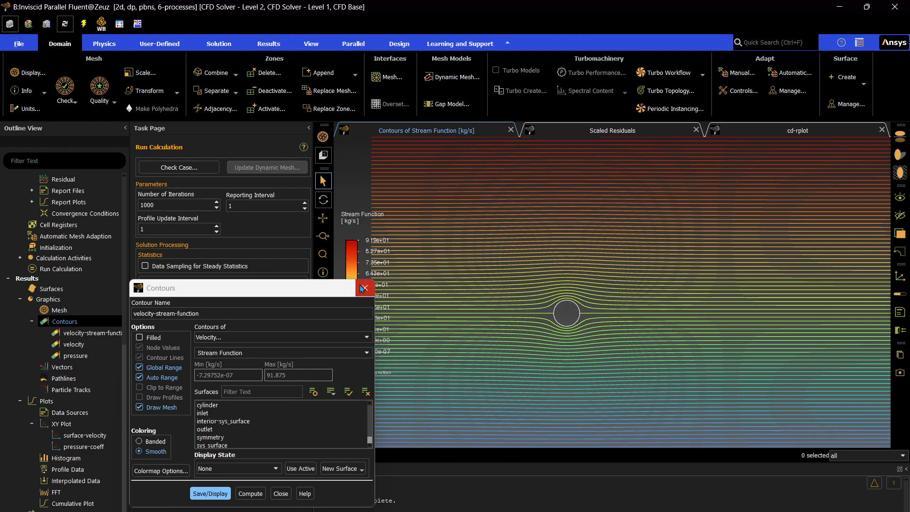
{"action": "left_click", "coordinate": [360, 286]}
Zoom in and out to examine the streamlines around the cylinder
{"action": "scroll", "coordinate": [608, 329], "scroll_direction": "down", "scroll_amount": 2}
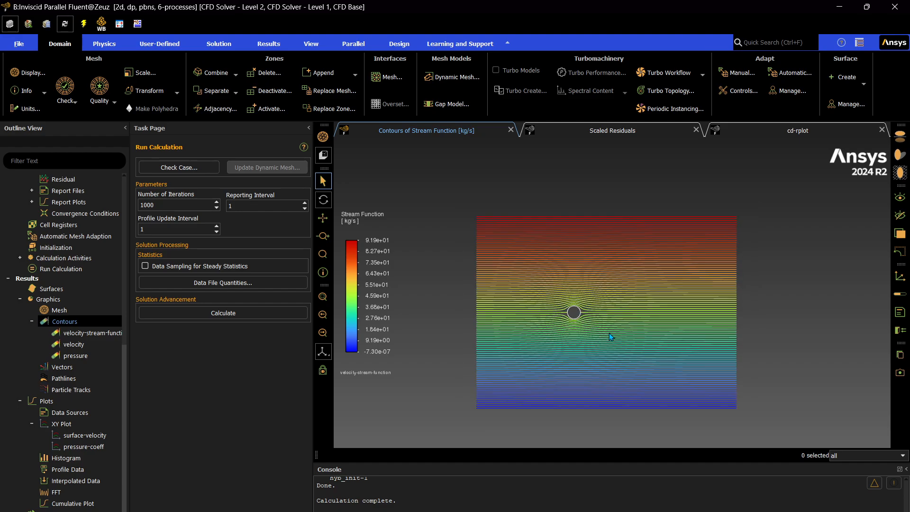
{"action": "scroll", "coordinate": [613, 357], "scroll_direction": "up", "scroll_amount": 4}
{"action": "scroll", "coordinate": [585, 338], "scroll_direction": "down", "scroll_amount": 5}
{"action": "scroll", "coordinate": [601, 373], "scroll_direction": "up", "scroll_amount": 3}
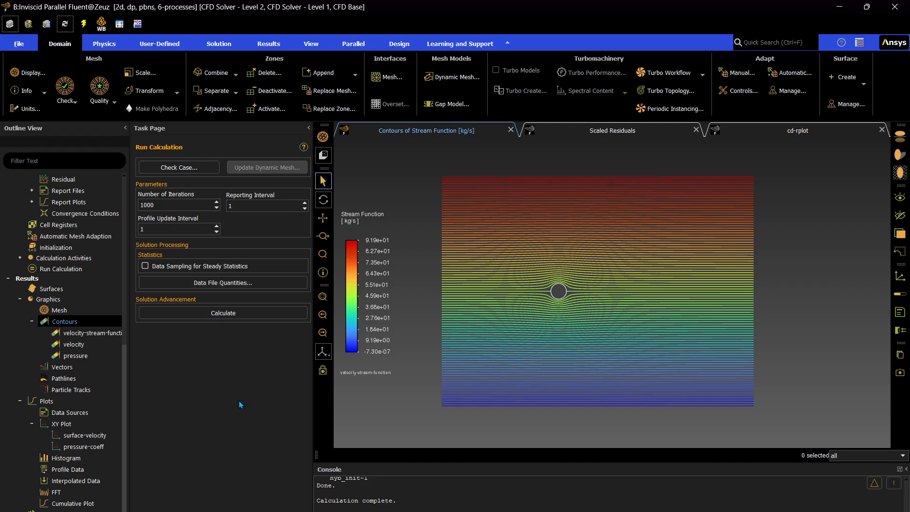
{"action": "mouse_move", "coordinate": [645, 510]}
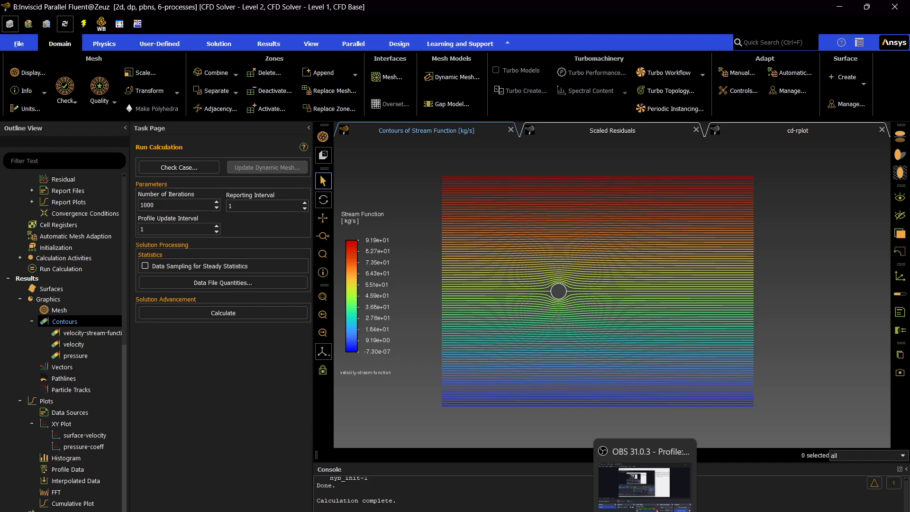
{"action": "left_click", "coordinate": [644, 509]}
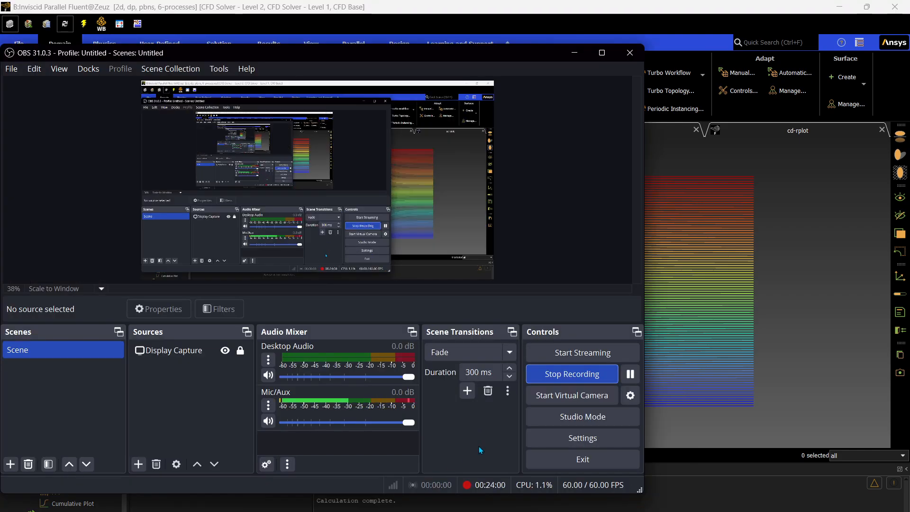